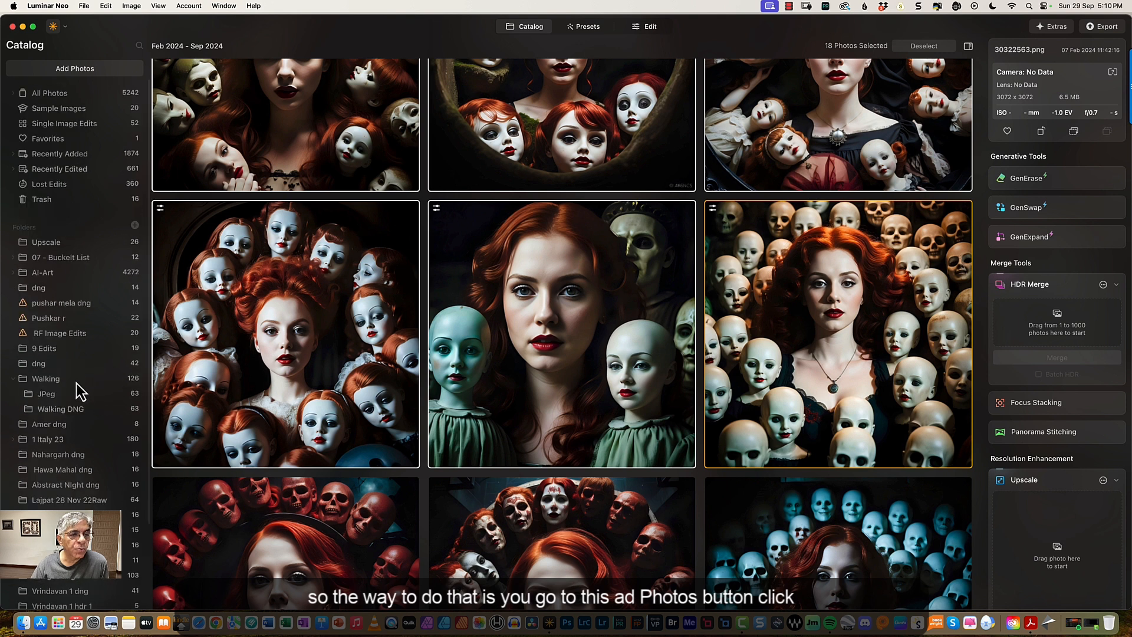
{"action": "left_click", "coordinate": [79, 70]}
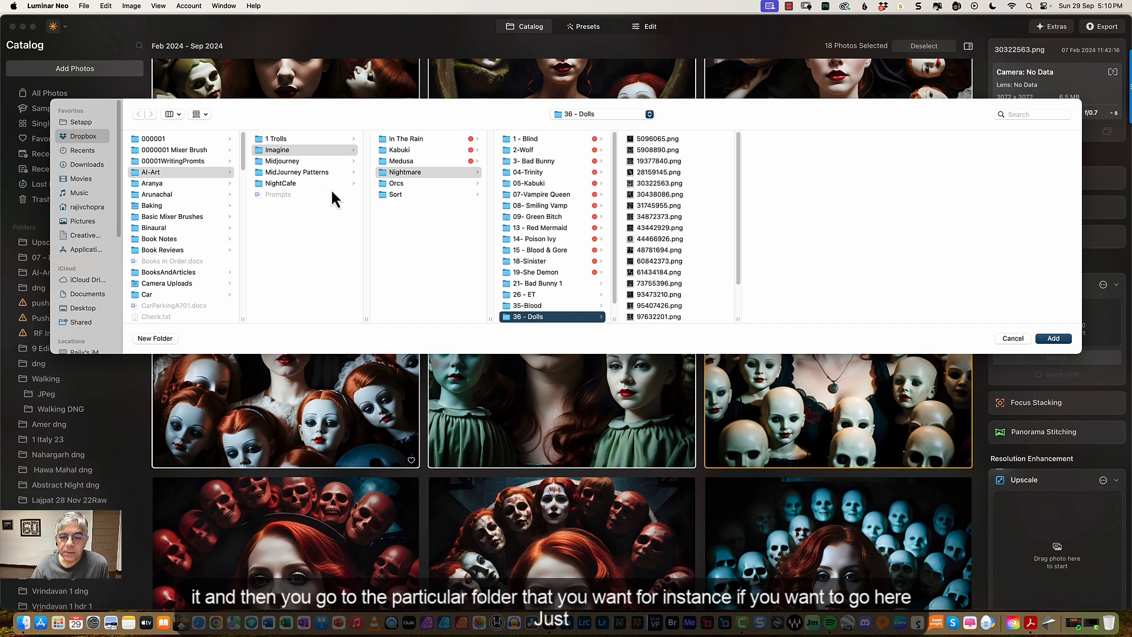
{"action": "left_click", "coordinate": [293, 173]}
{"action": "left_click", "coordinate": [427, 194]}
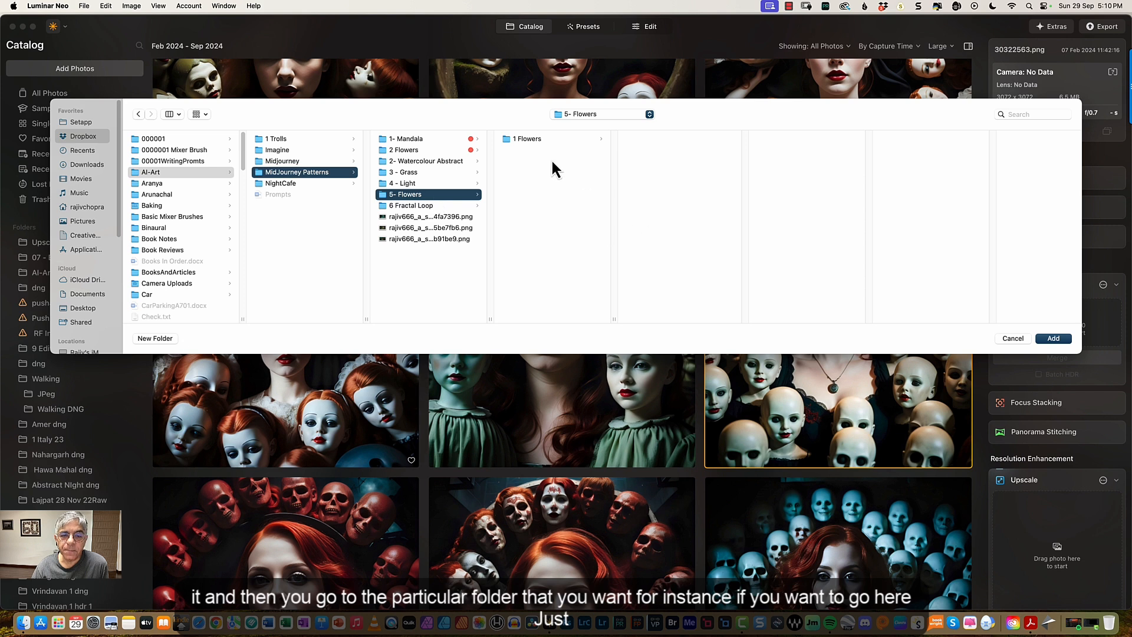
{"action": "left_click", "coordinate": [530, 140]}
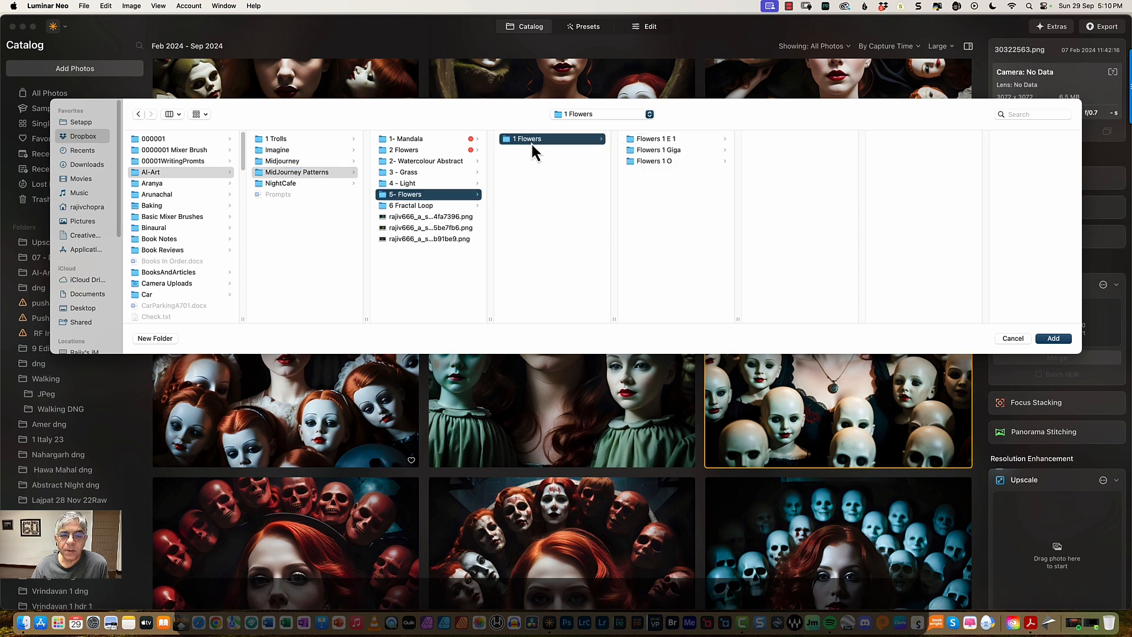
{"action": "left_click", "coordinate": [659, 164]}
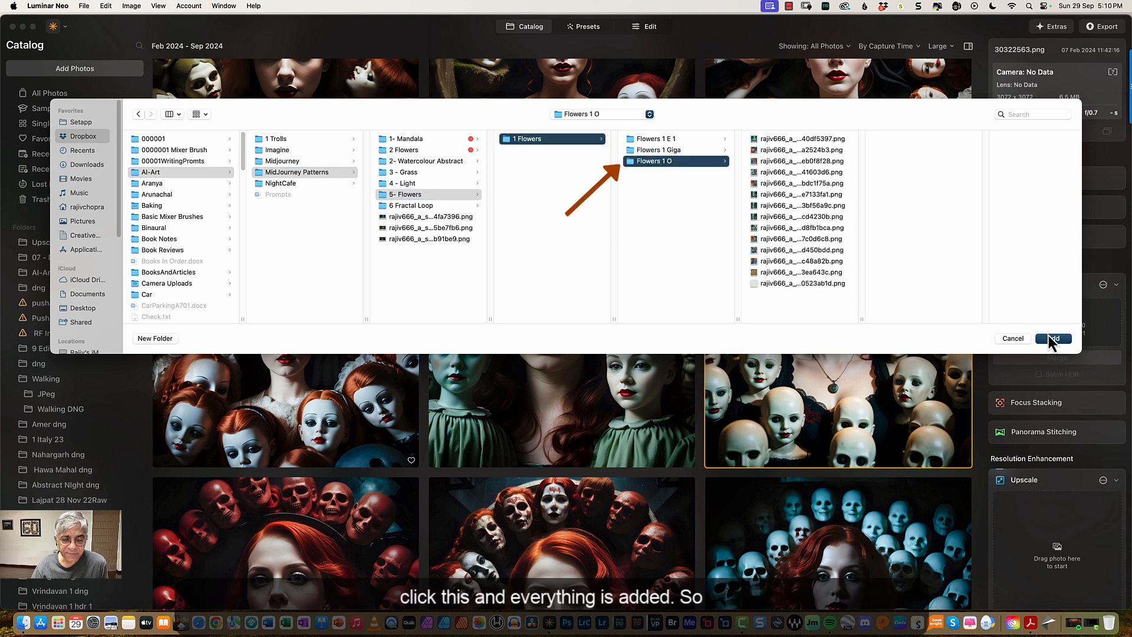
{"action": "left_click", "coordinate": [1012, 339]}
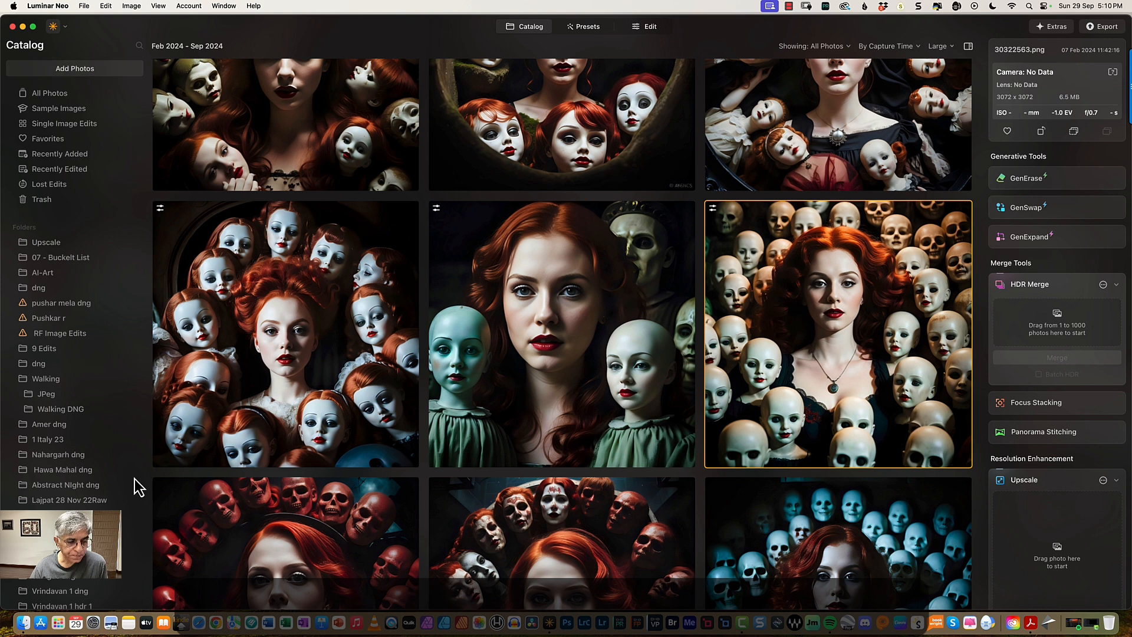
Open the ZZ Luminar Neo Videos folder in the catalog and select the close-up portrait of the man.
{"action": "scroll", "coordinate": [118, 472], "scroll_direction": "down", "scroll_amount": 3}
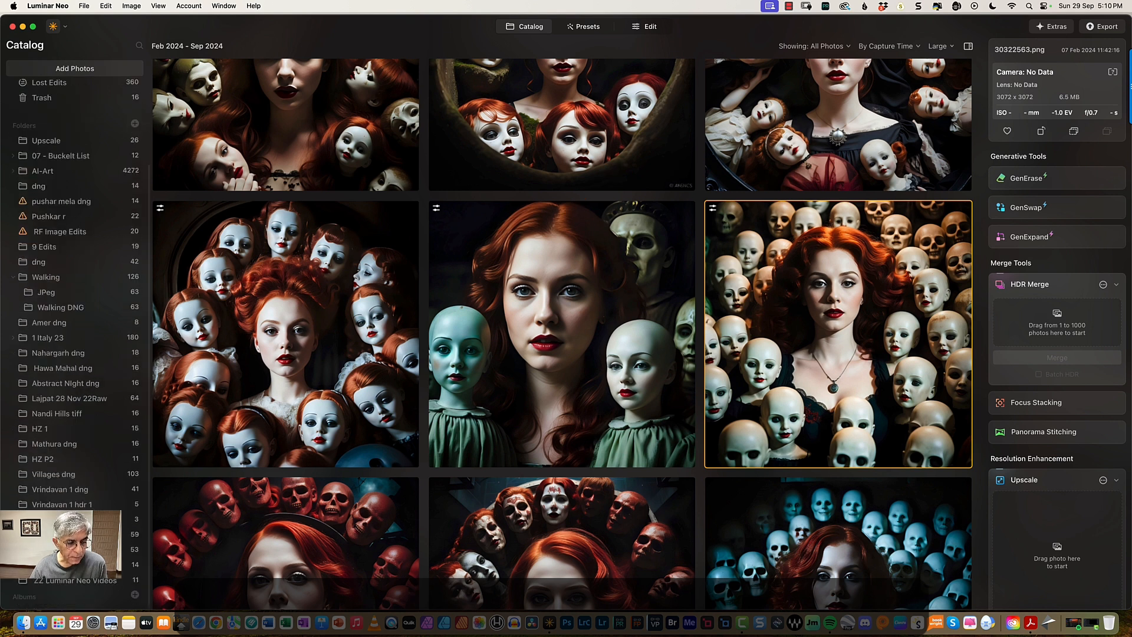
{"action": "left_click", "coordinate": [72, 581]}
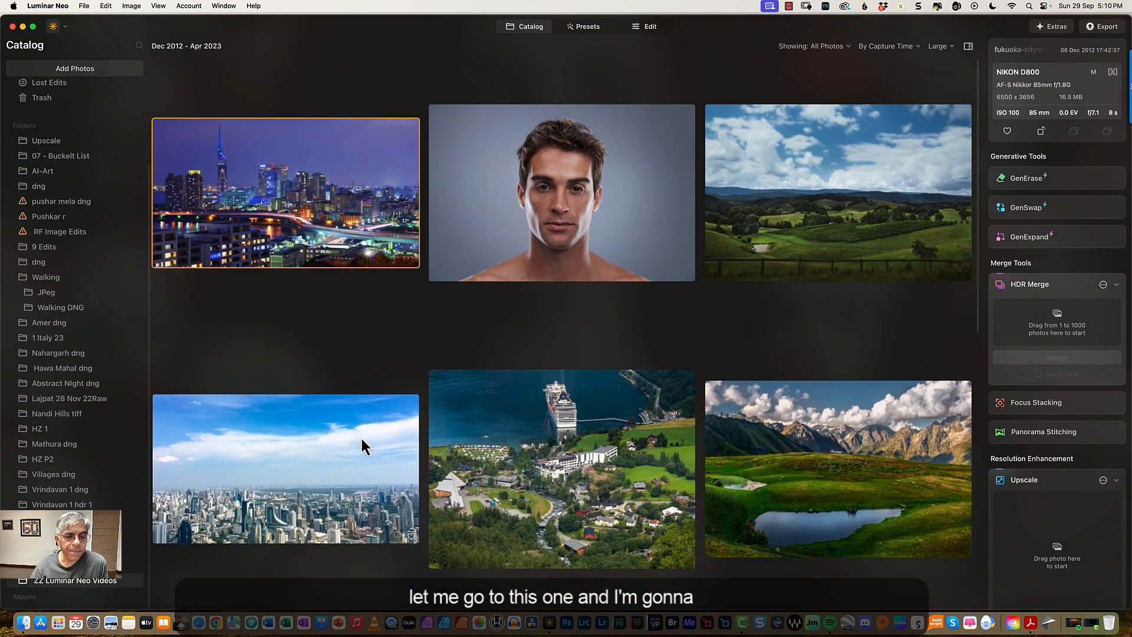
{"action": "left_click", "coordinate": [571, 223]}
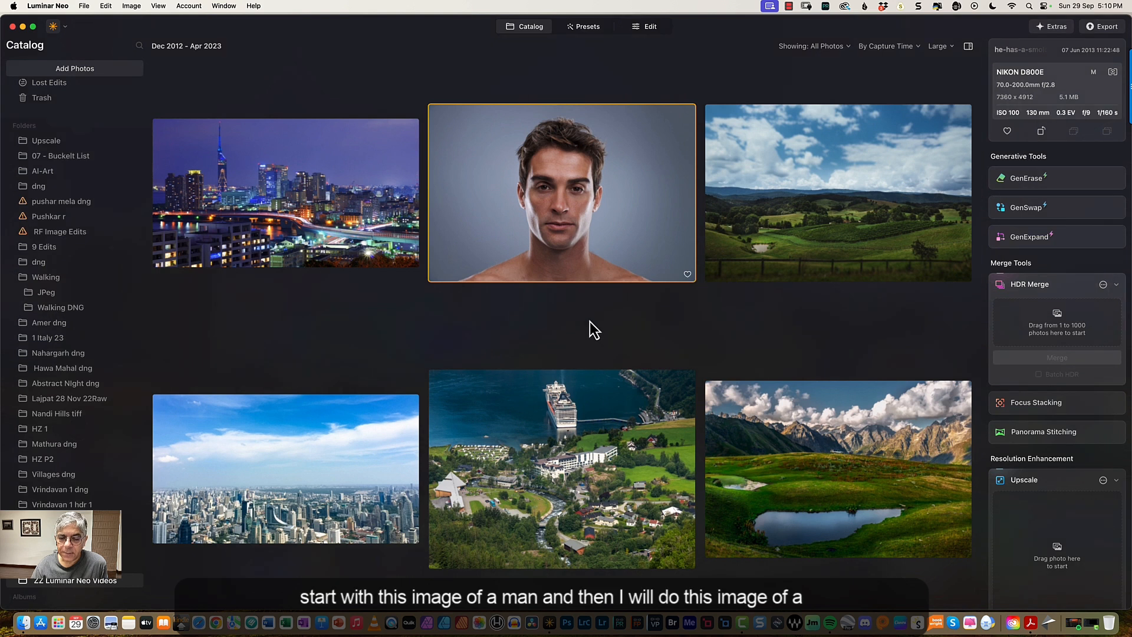
{"action": "scroll", "coordinate": [589, 323], "scroll_direction": "down", "scroll_amount": 8}
{"action": "scroll", "coordinate": [588, 325], "scroll_direction": "down", "scroll_amount": 2}
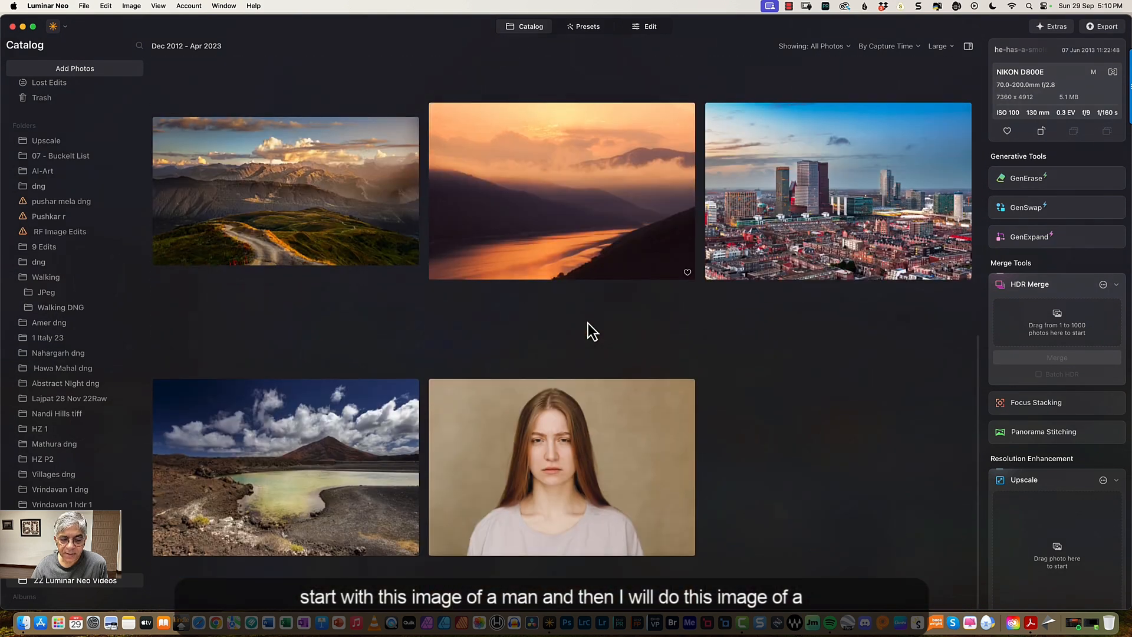
{"action": "scroll", "coordinate": [590, 328], "scroll_direction": "up", "scroll_amount": 10}
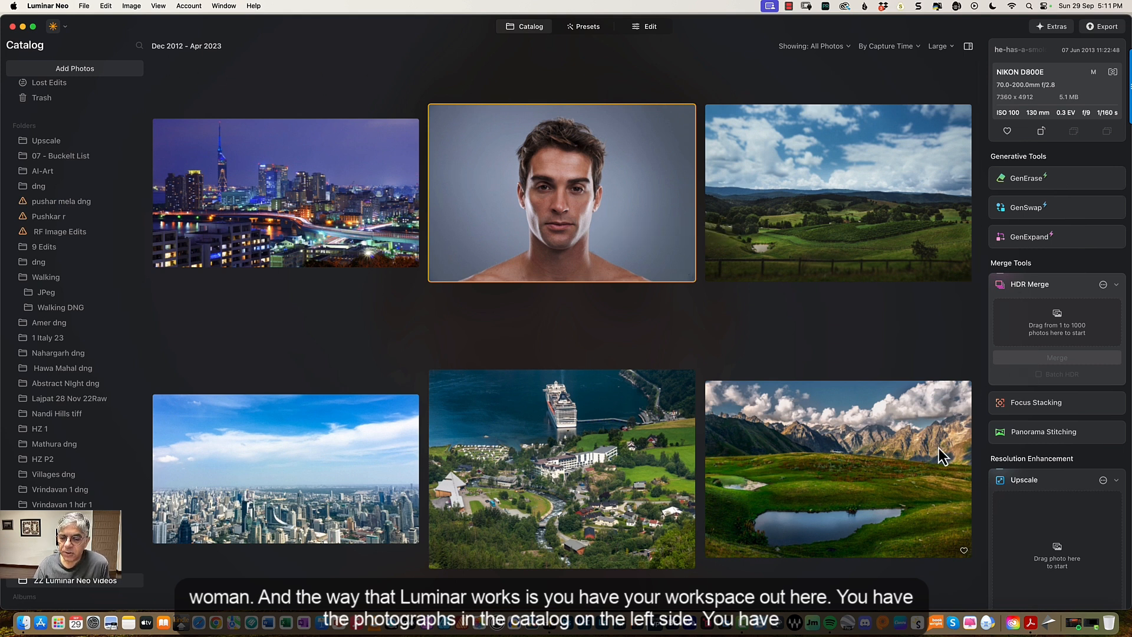
{"action": "mouse_move", "coordinate": [75, 108]}
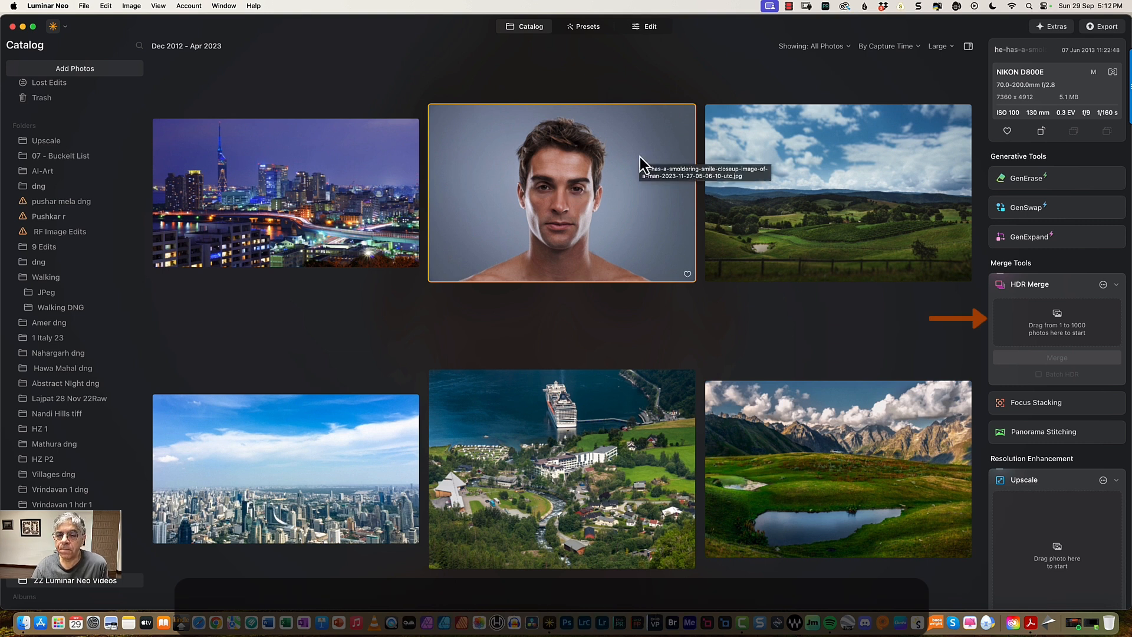
Show the presets for the portrait and browse the X Membership collections.
{"action": "left_click", "coordinate": [590, 29]}
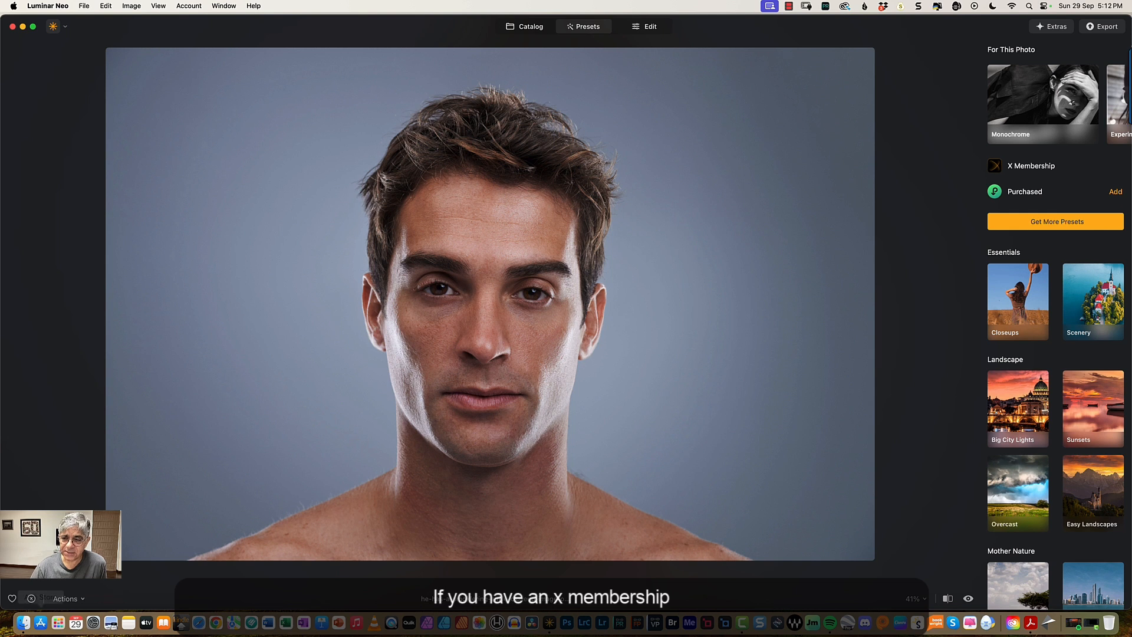
{"action": "left_click", "coordinate": [1044, 168]}
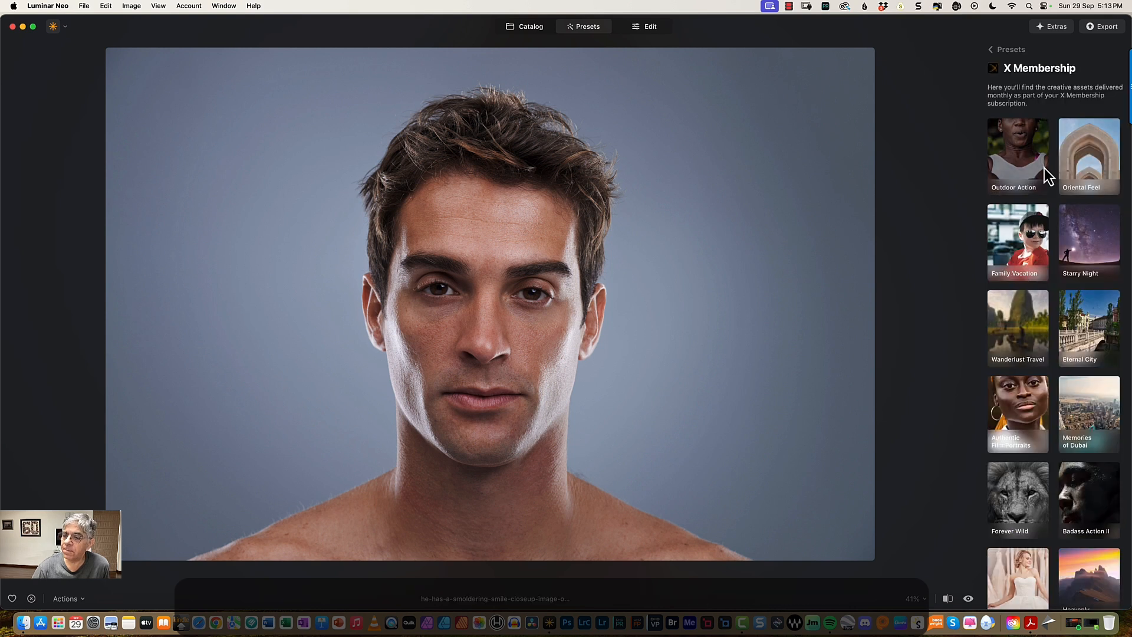
{"action": "scroll", "coordinate": [1054, 514], "scroll_direction": "down", "scroll_amount": 1}
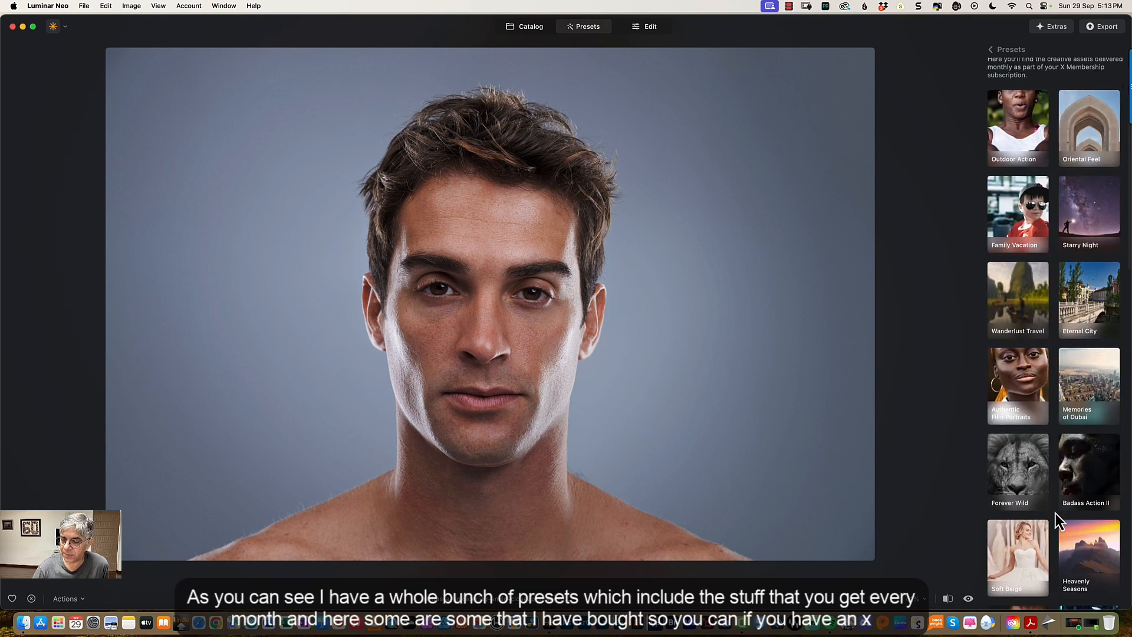
{"action": "scroll", "coordinate": [1055, 513], "scroll_direction": "down", "scroll_amount": 5}
{"action": "scroll", "coordinate": [1053, 514], "scroll_direction": "up", "scroll_amount": 10}
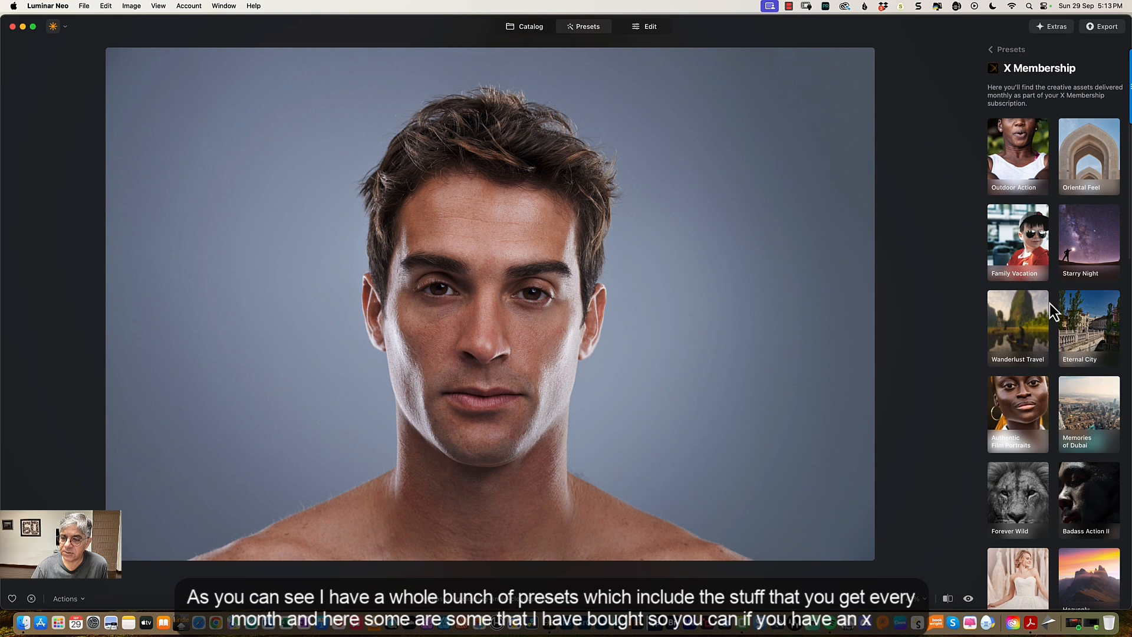
{"action": "left_click", "coordinate": [997, 50]}
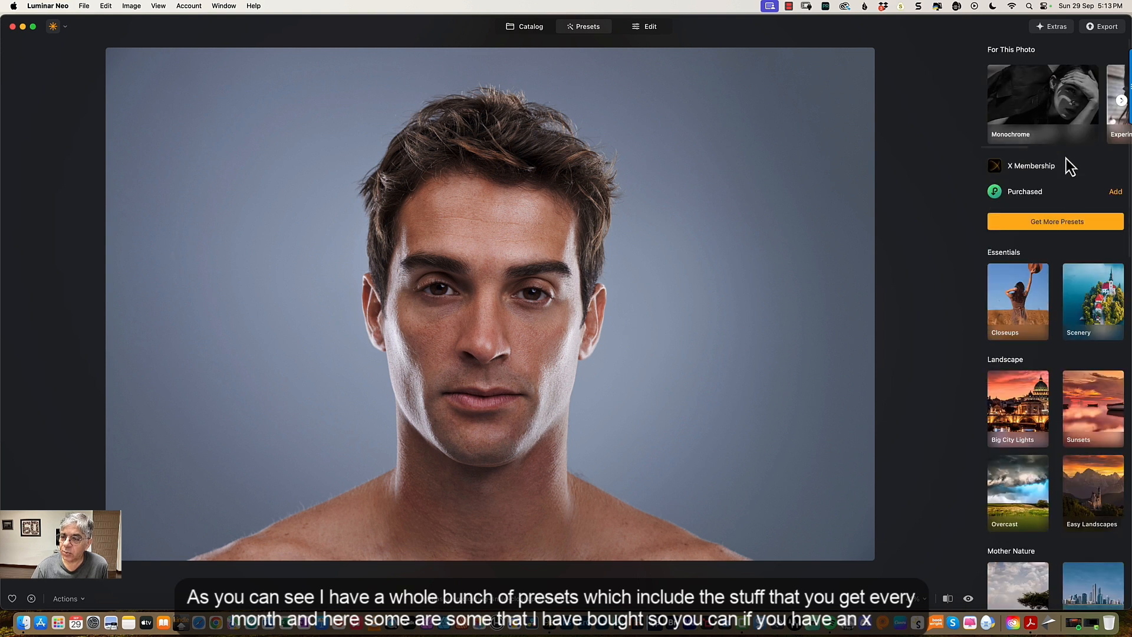
Open the purchased Charismatic Men collection and preview its presets from Vintage Vibes to Classic Charm on the portrait.
{"action": "left_click", "coordinate": [1025, 192]}
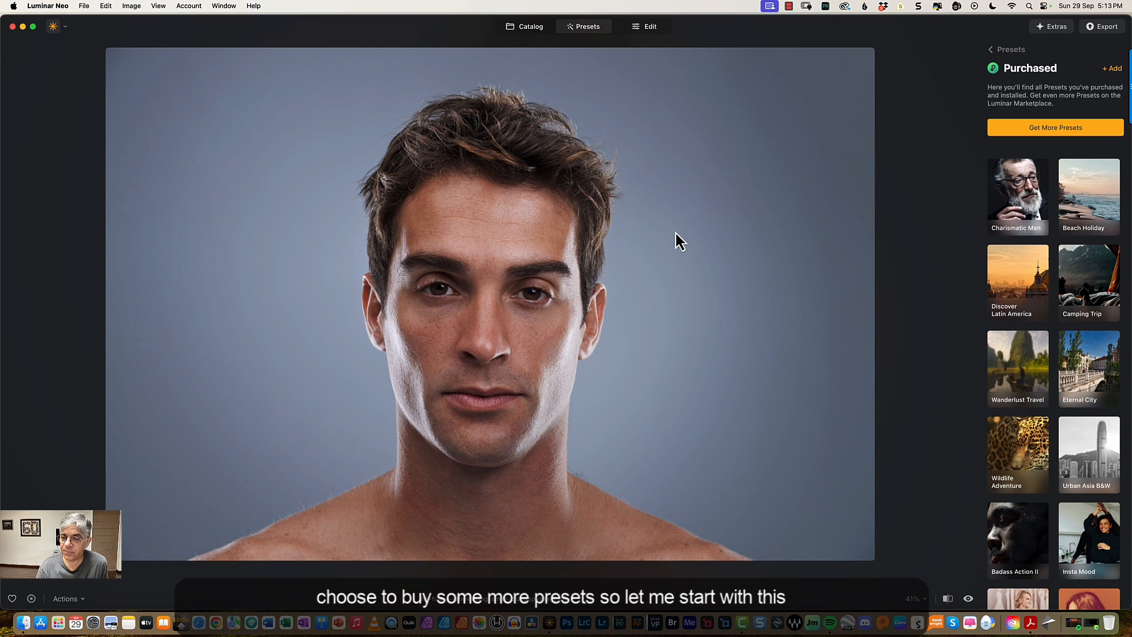
{"action": "left_click", "coordinate": [1018, 197]}
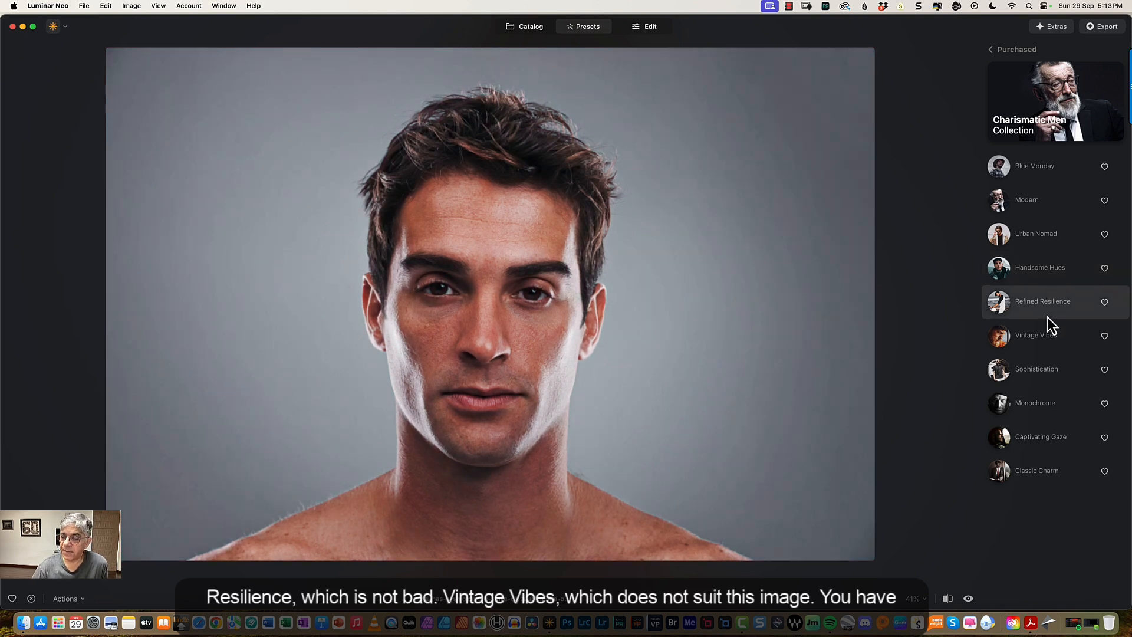
{"action": "left_click", "coordinate": [1048, 334]}
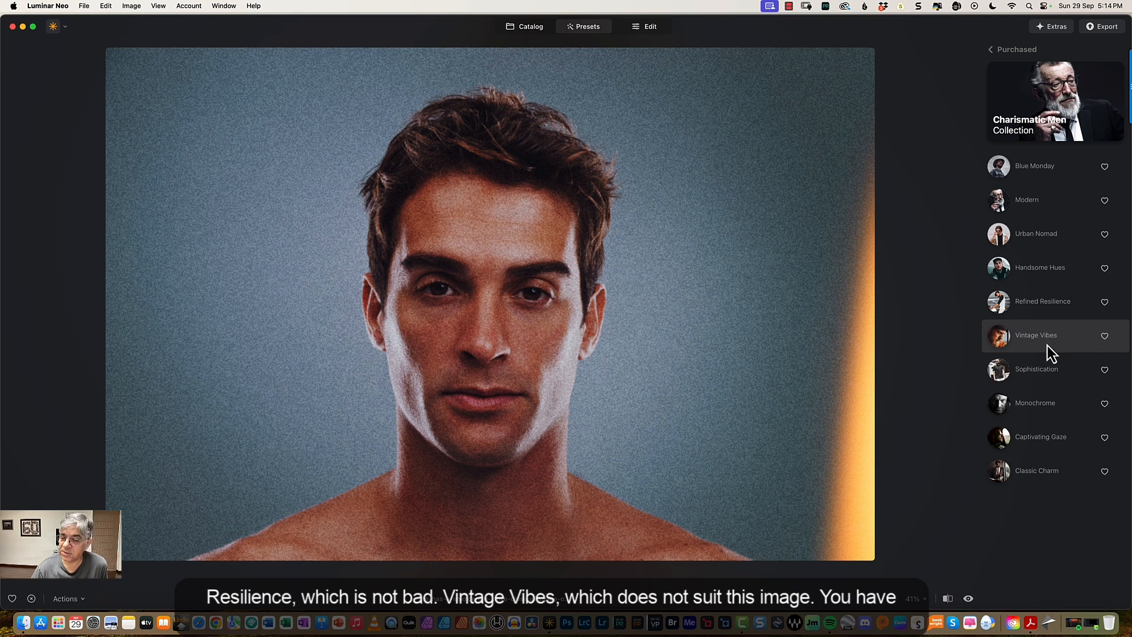
{"action": "left_click", "coordinate": [1050, 369]}
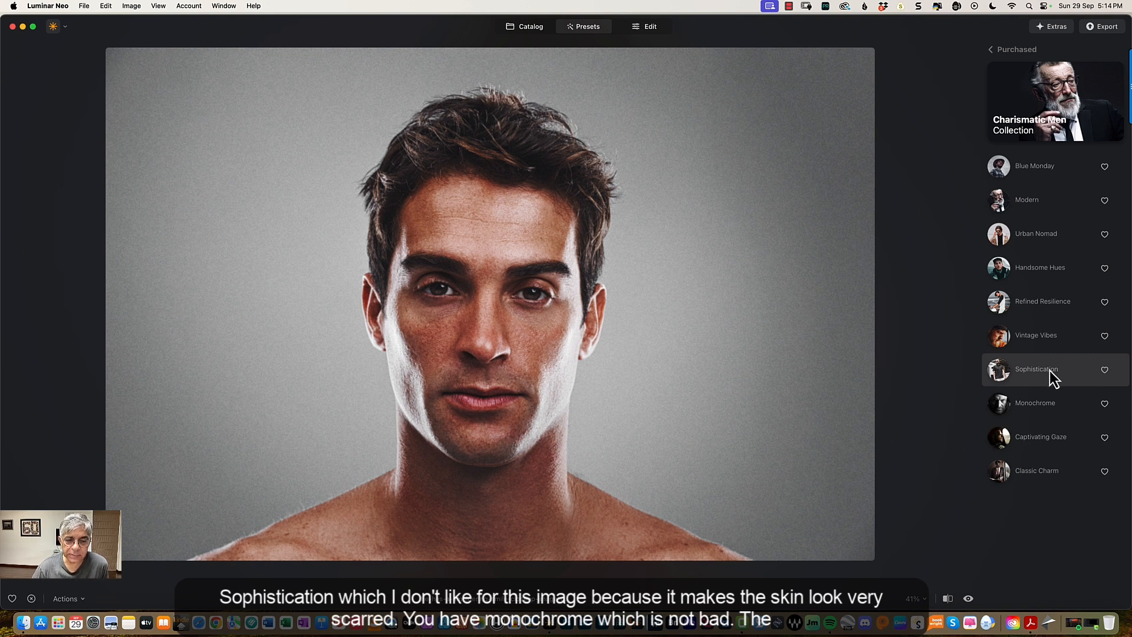
{"action": "left_click", "coordinate": [1048, 399]}
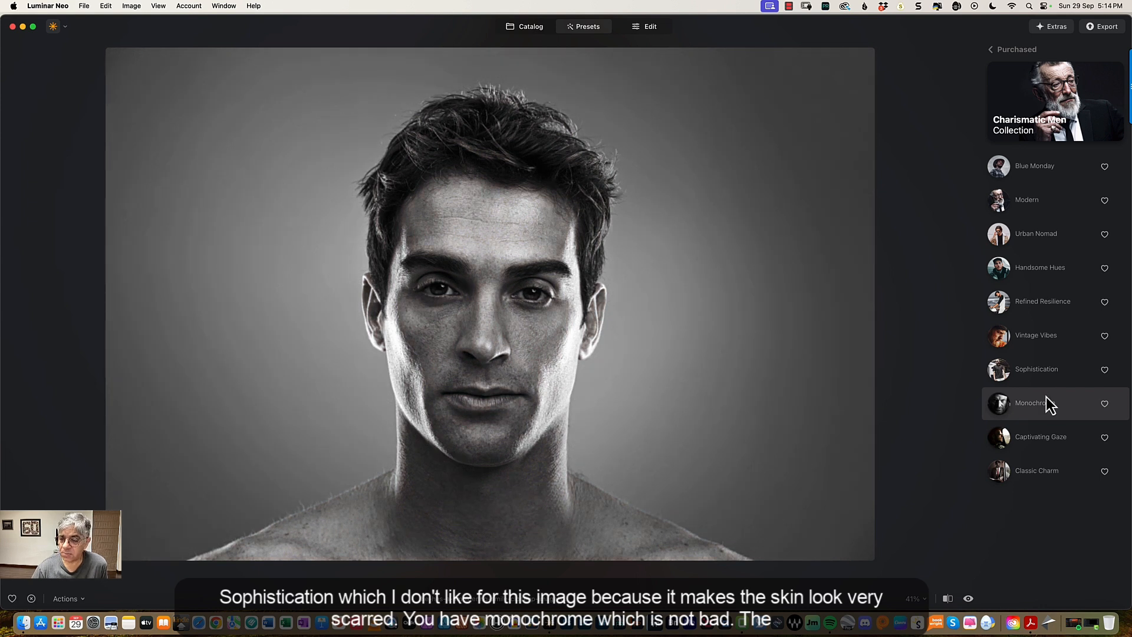
{"action": "left_click", "coordinate": [1045, 436]}
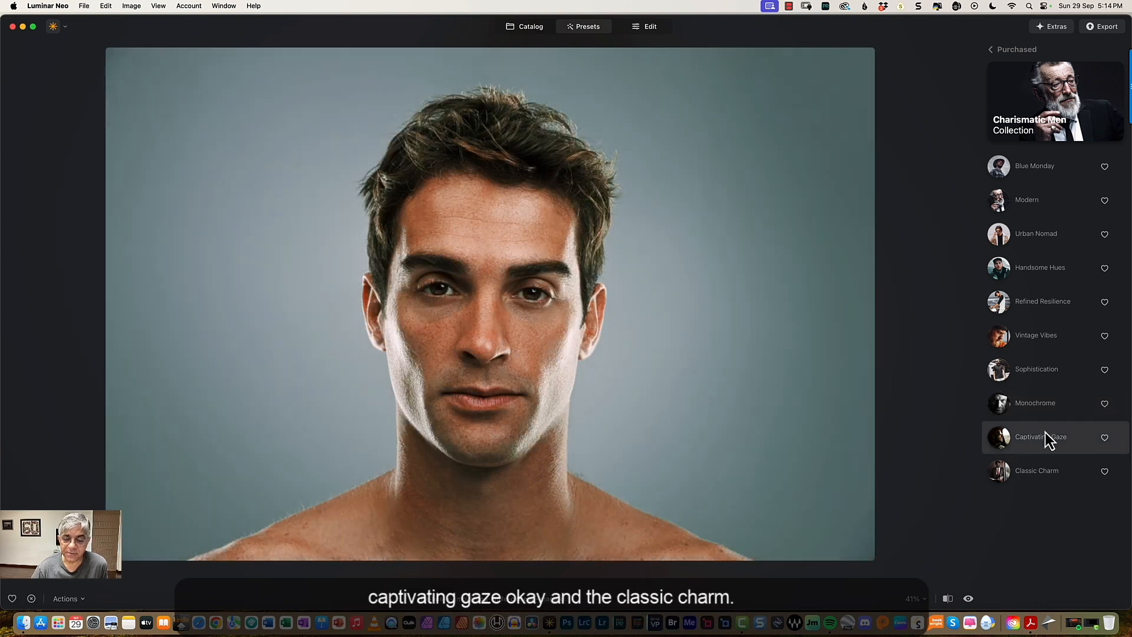
{"action": "left_click", "coordinate": [1049, 473]}
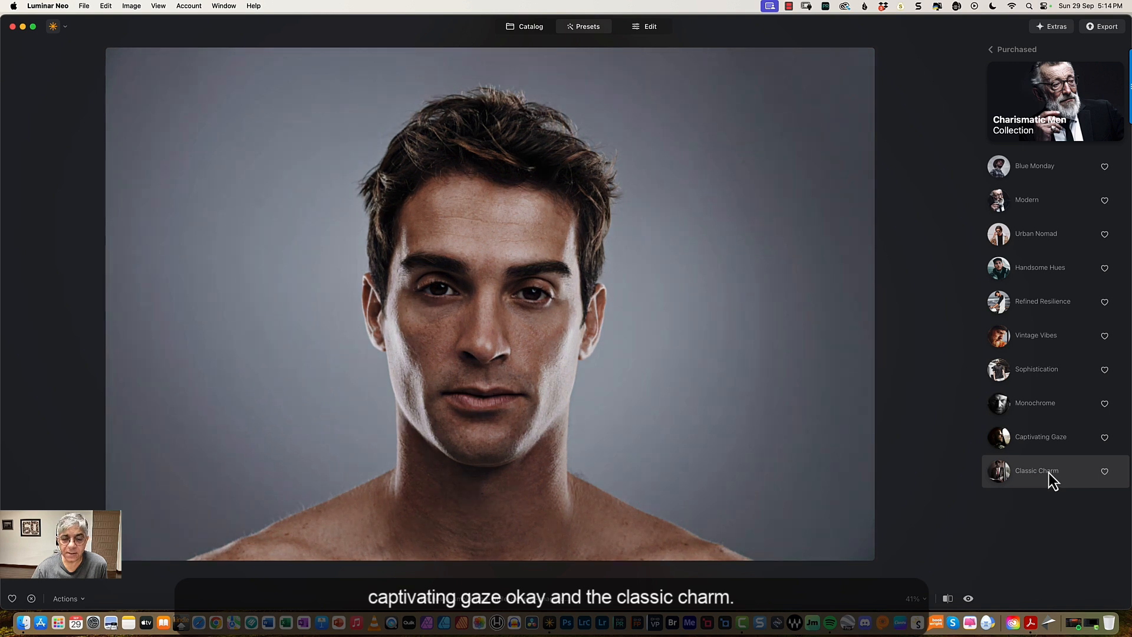
Compare the Urban Nomad, Modern and Handsome Hues looks, and apply the Refined Resilience preset to the portrait.
{"action": "left_click", "coordinate": [1064, 362]}
{"action": "left_click", "coordinate": [1045, 238]}
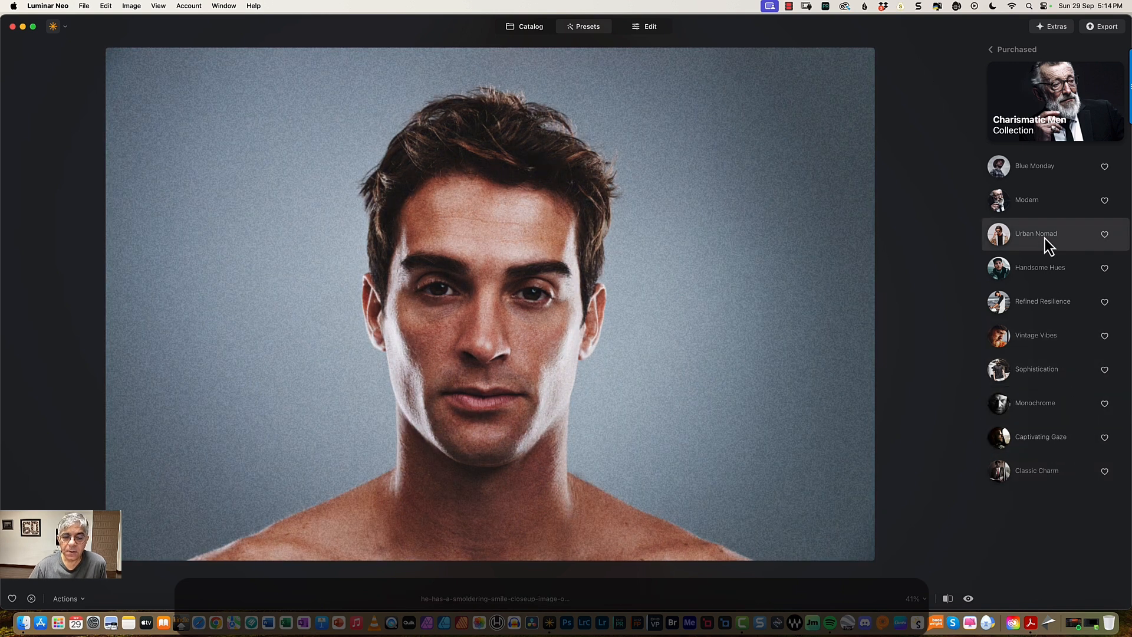
{"action": "left_click", "coordinate": [1039, 207]}
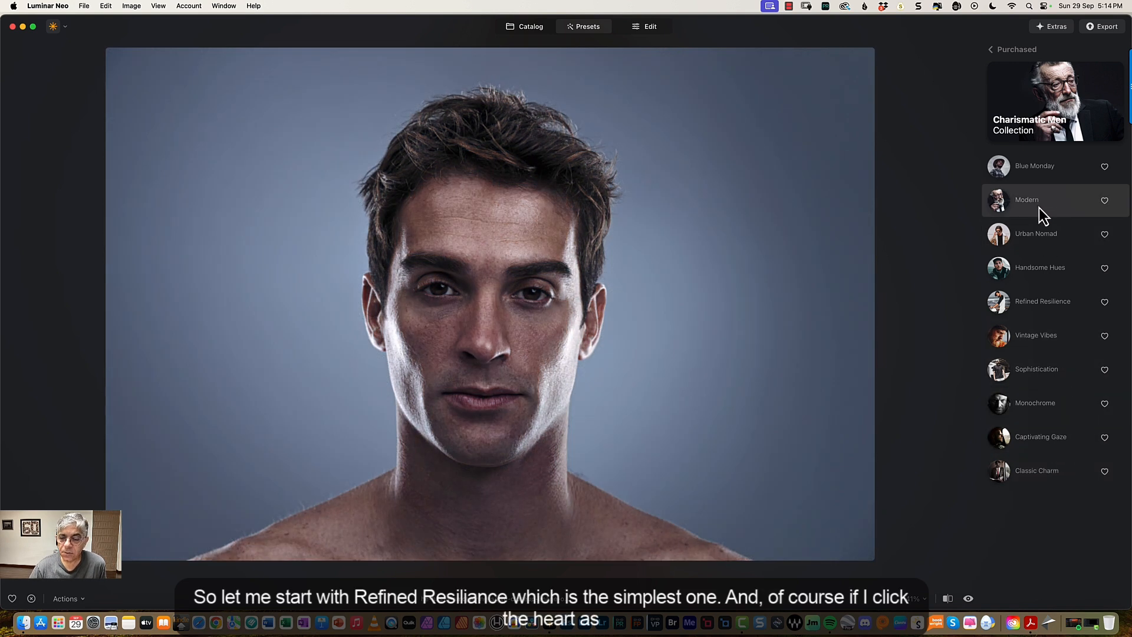
{"action": "left_click", "coordinate": [1043, 263]}
{"action": "left_click", "coordinate": [1043, 300]}
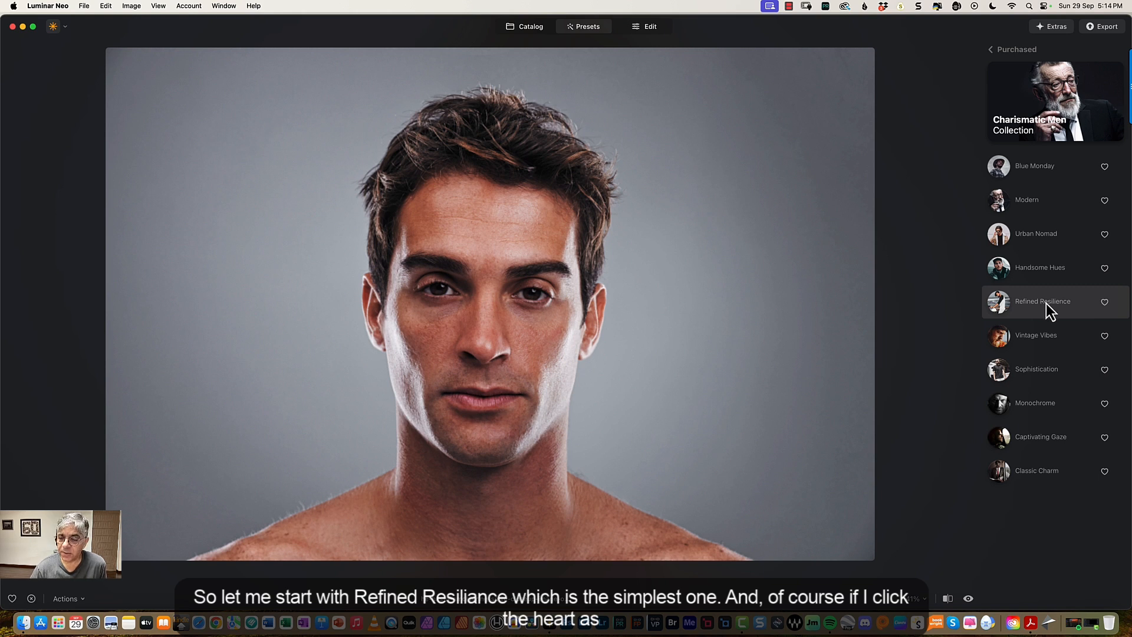
{"action": "left_click", "coordinate": [1046, 303]}
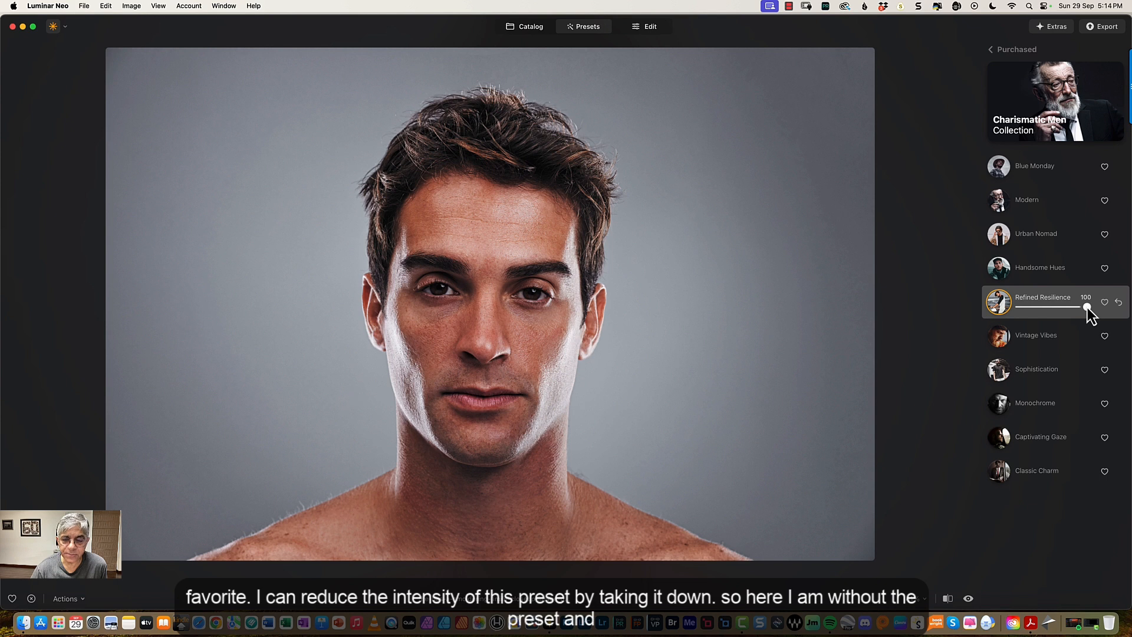
Try the Refined Resilience preset at minimal and full strength, and set its intensity to 55.
{"action": "left_click_drag", "start_coordinate": [1081, 307], "coordinate": [1068, 309]}
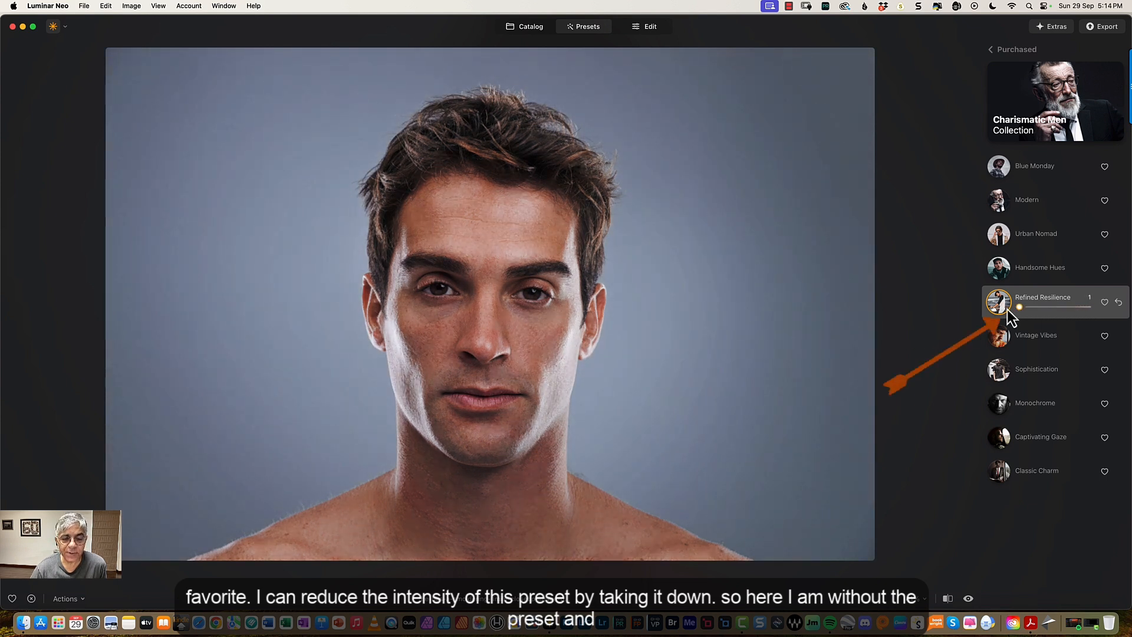
{"action": "left_click_drag", "start_coordinate": [1007, 309], "coordinate": [1087, 308]}
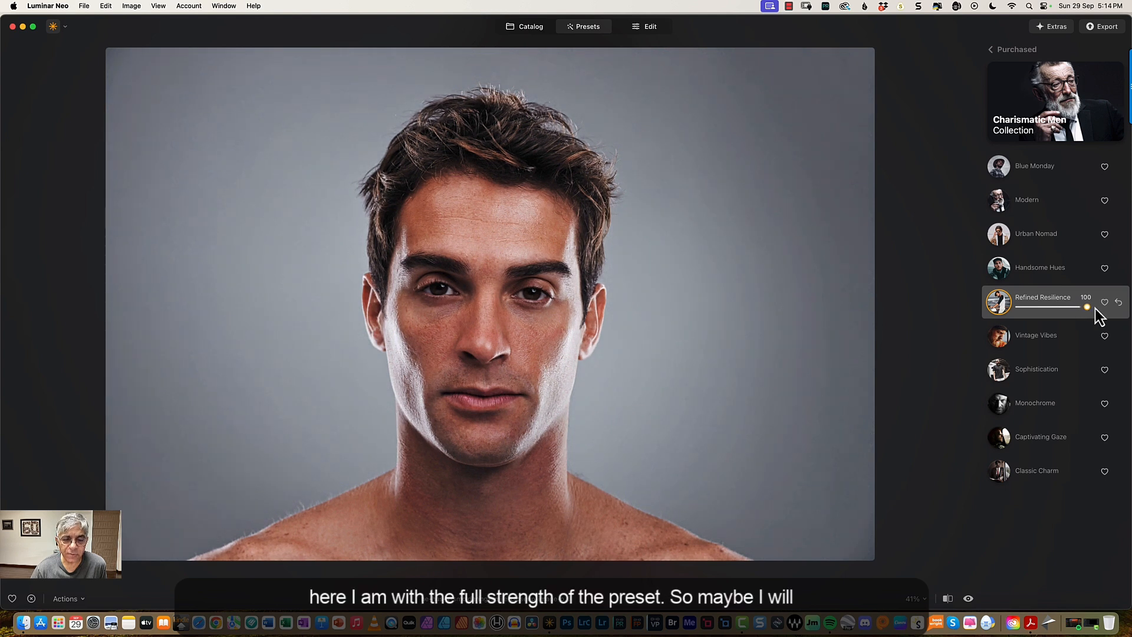
{"action": "left_click_drag", "start_coordinate": [1088, 309], "coordinate": [1055, 308]}
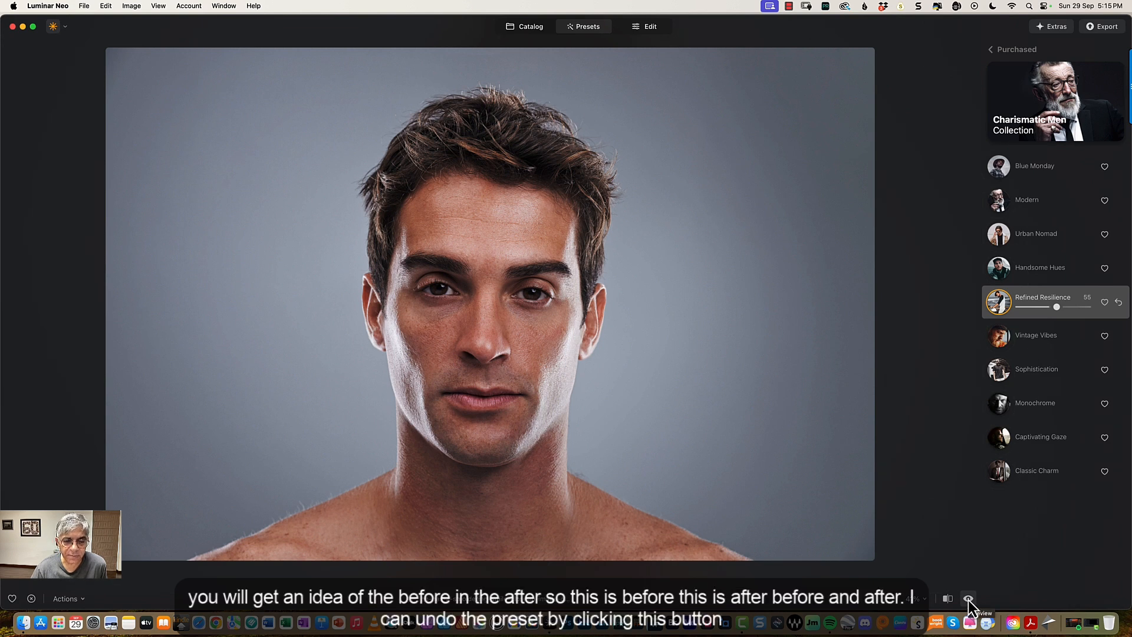
Toggle the preview to compare the portrait before and after the preset.
{"action": "left_click", "coordinate": [968, 599]}
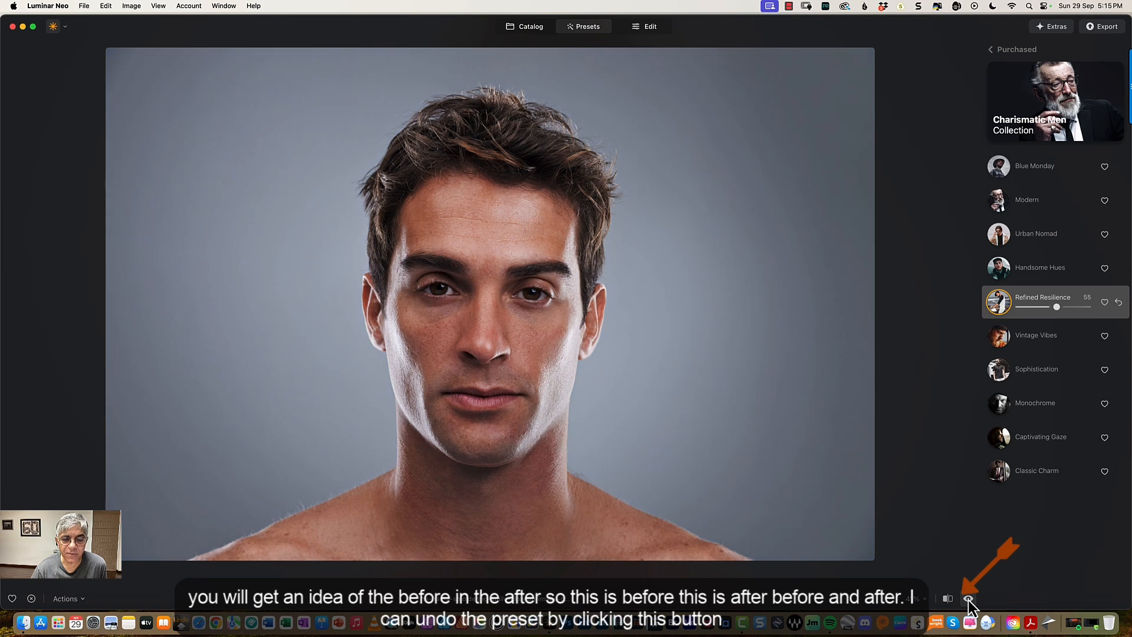
{"action": "left_click", "coordinate": [968, 599]}
{"action": "left_click", "coordinate": [968, 599]}
{"action": "left_click", "coordinate": [968, 599]}
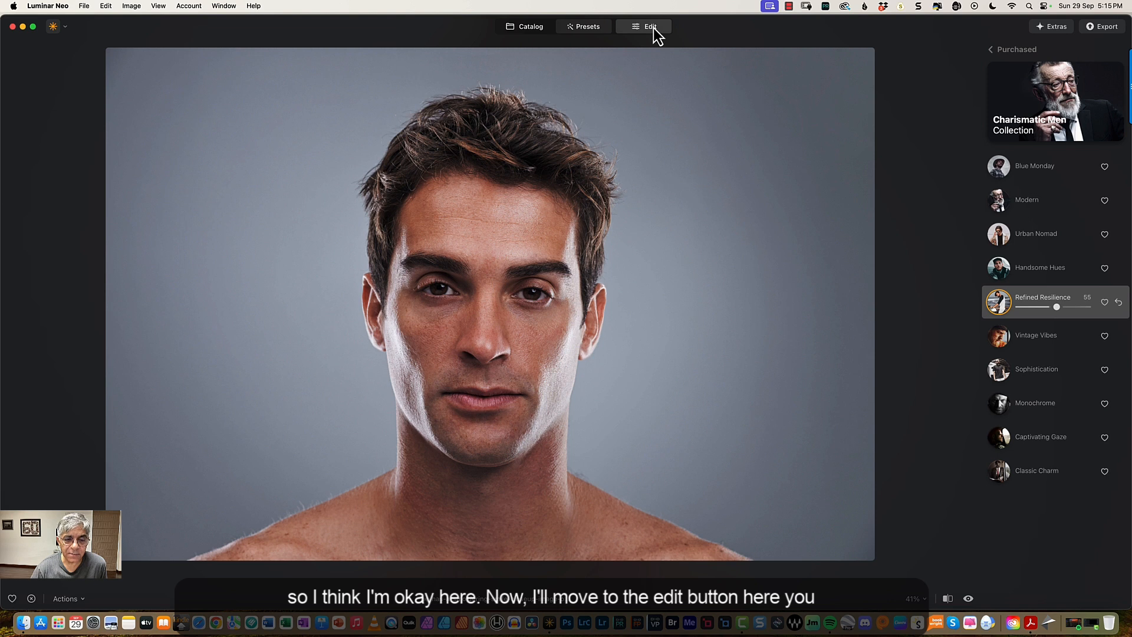
Switch the portrait to editing, open the Enhance AI tool and try its Sky Enhancer, leaving it at 0.
{"action": "left_click", "coordinate": [653, 28]}
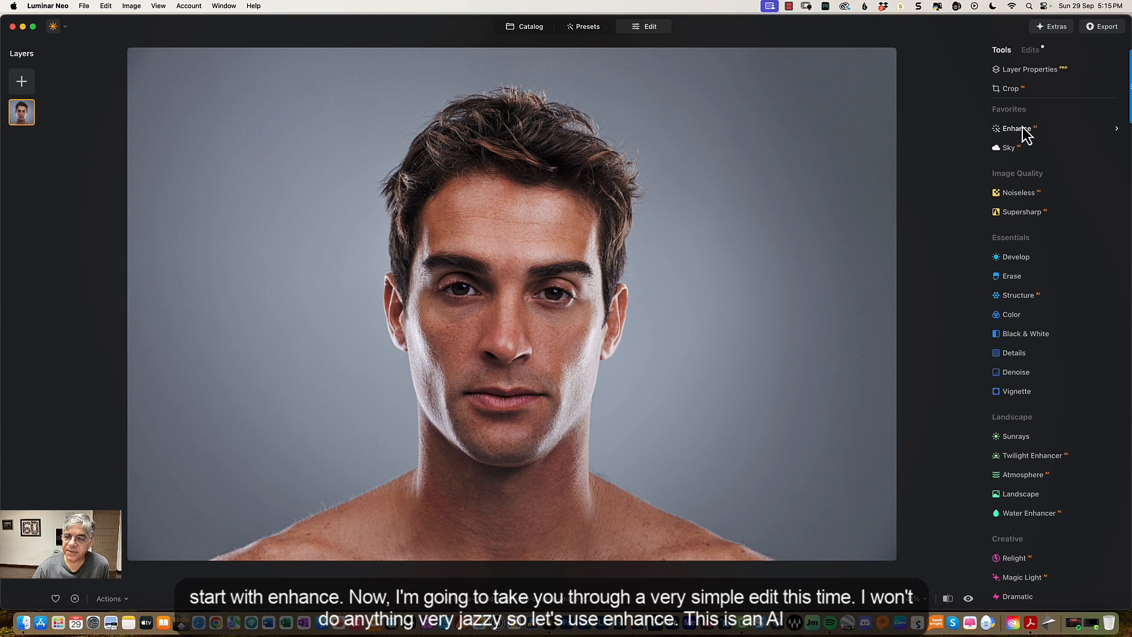
{"action": "left_click", "coordinate": [1020, 129]}
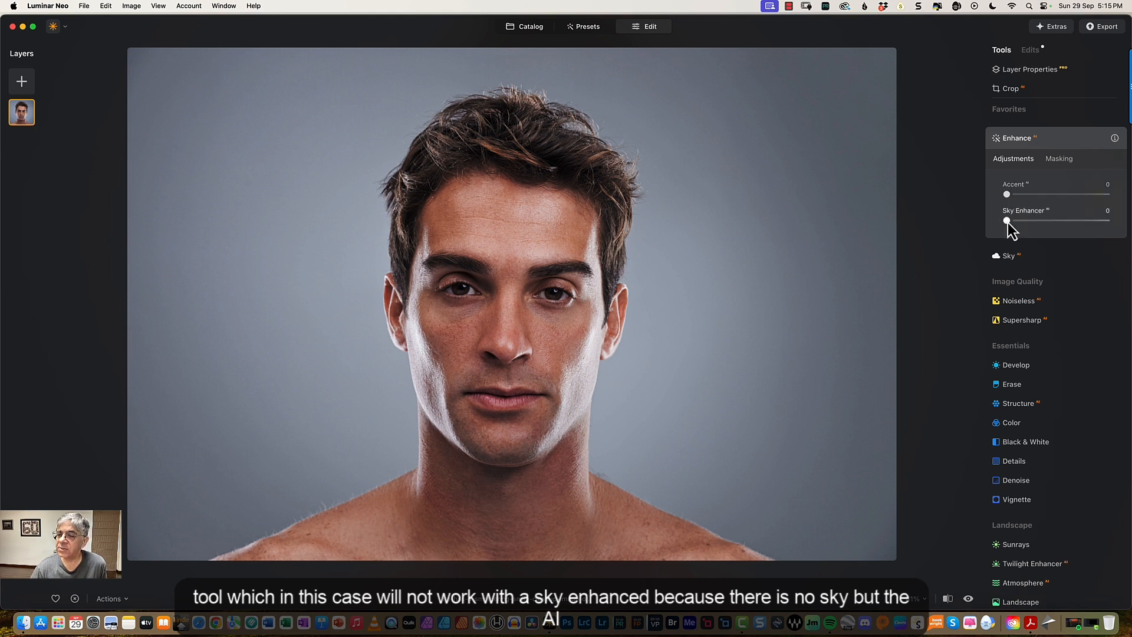
{"action": "left_click_drag", "start_coordinate": [1007, 221], "coordinate": [972, 225]}
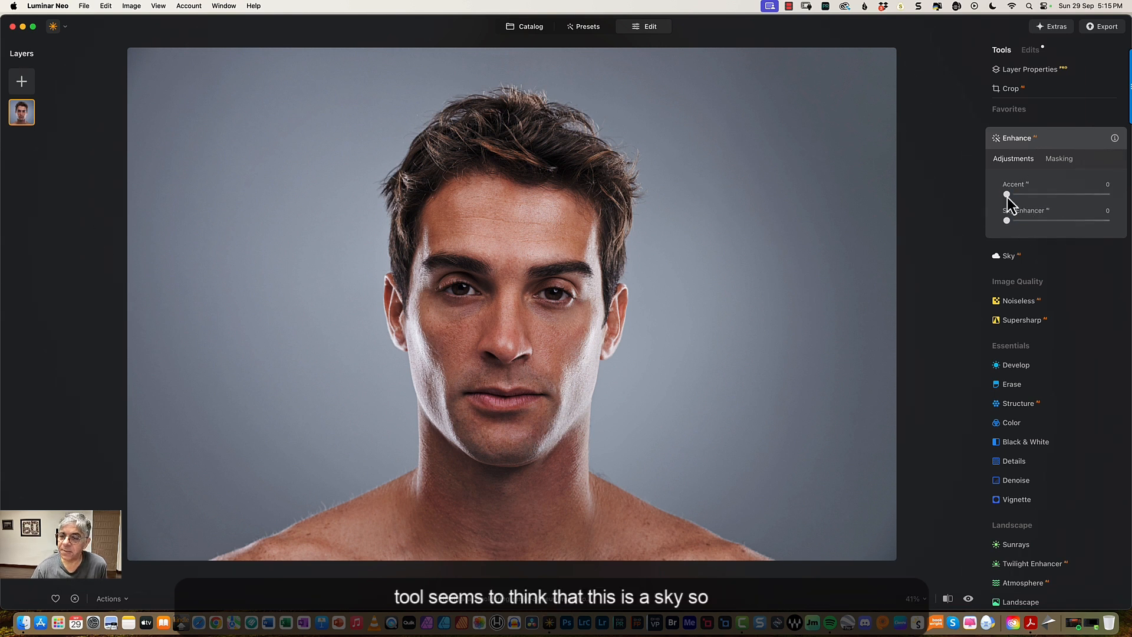
Set the Enhance AI Accent to 44, checking the face up close and comparing the portrait before and after.
{"action": "left_click_drag", "start_coordinate": [1007, 195], "coordinate": [1059, 194]}
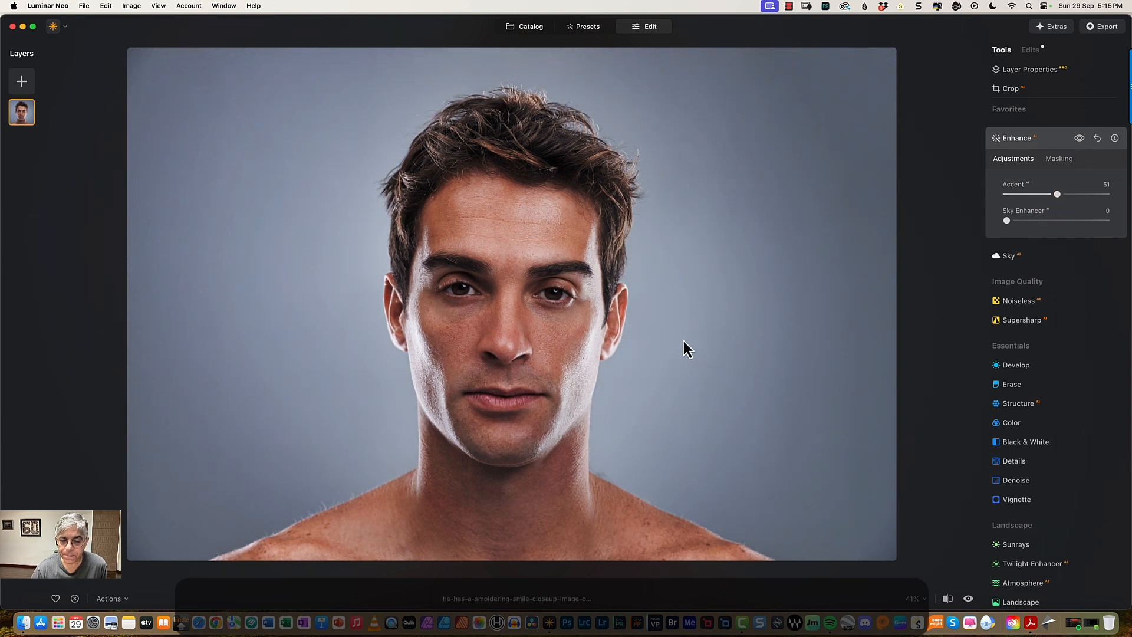
{"action": "scroll", "coordinate": [657, 304], "scroll_direction": "up", "scroll_amount": 5}
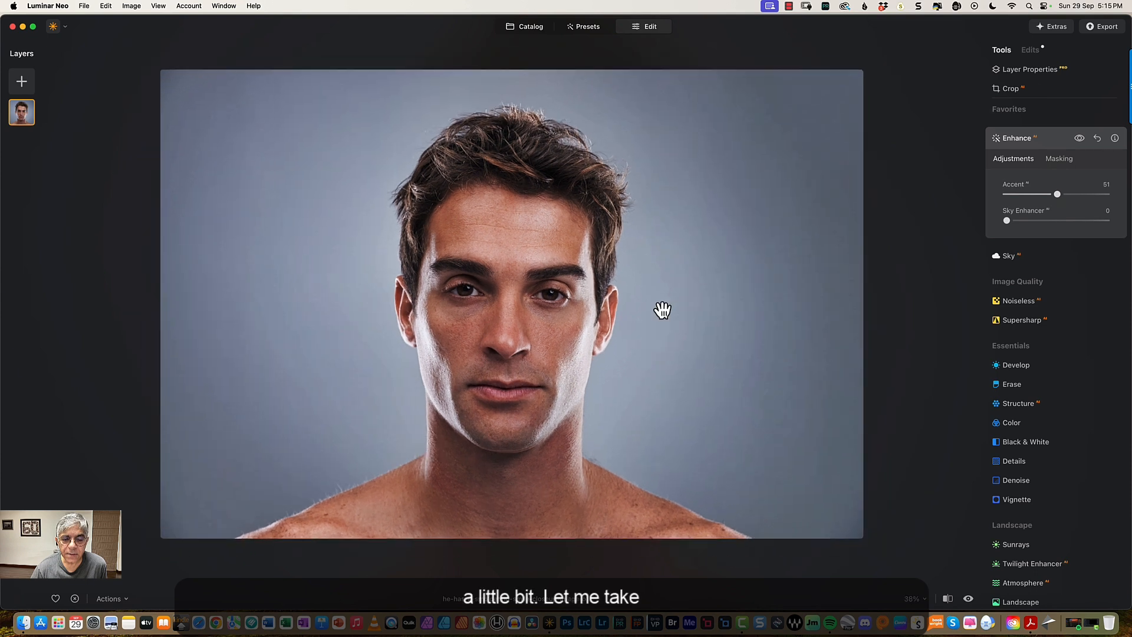
{"action": "scroll", "coordinate": [662, 310], "scroll_direction": "up", "scroll_amount": 1}
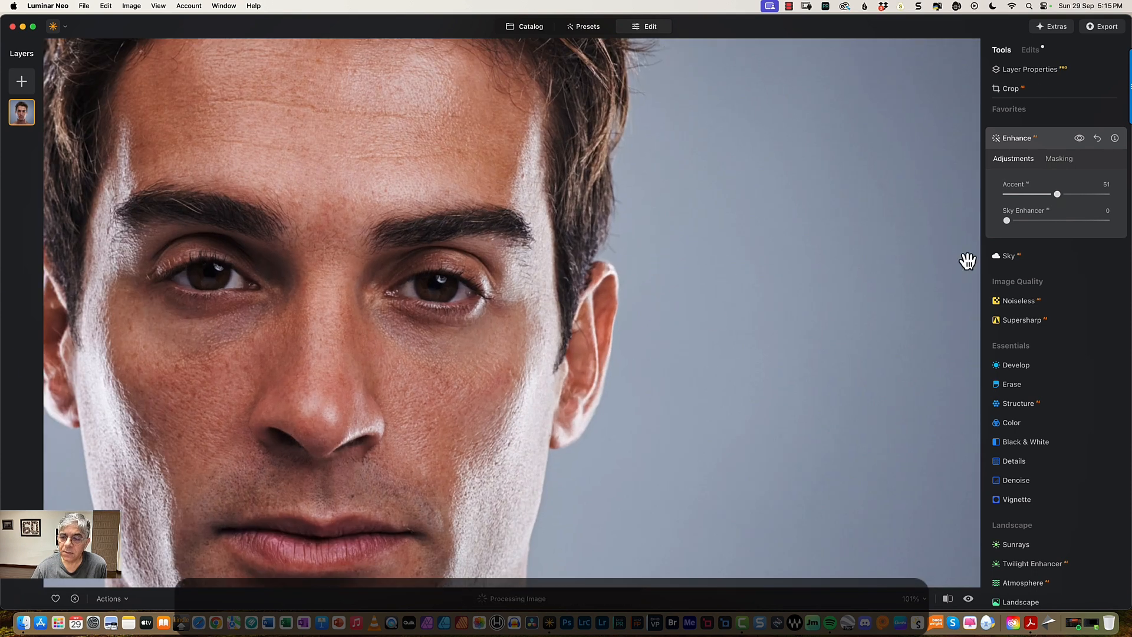
{"action": "mouse_move", "coordinate": [1057, 194]}
{"action": "left_mouse_down"}
{"action": "mouse_move", "coordinate": [977, 197]}
{"action": "mouse_move", "coordinate": [1050, 194]}
{"action": "left_mouse_up"}
{"action": "scroll", "coordinate": [765, 278], "scroll_direction": "down", "scroll_amount": 5}
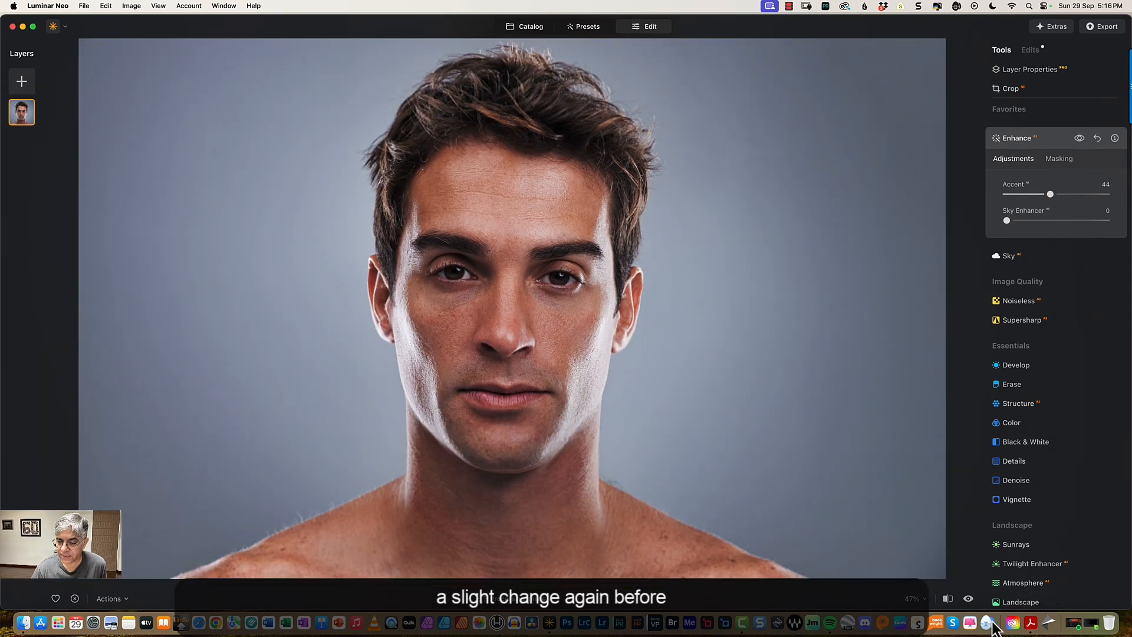
{"action": "left_click_drag", "start_coordinate": [970, 600], "coordinate": [970, 600]}
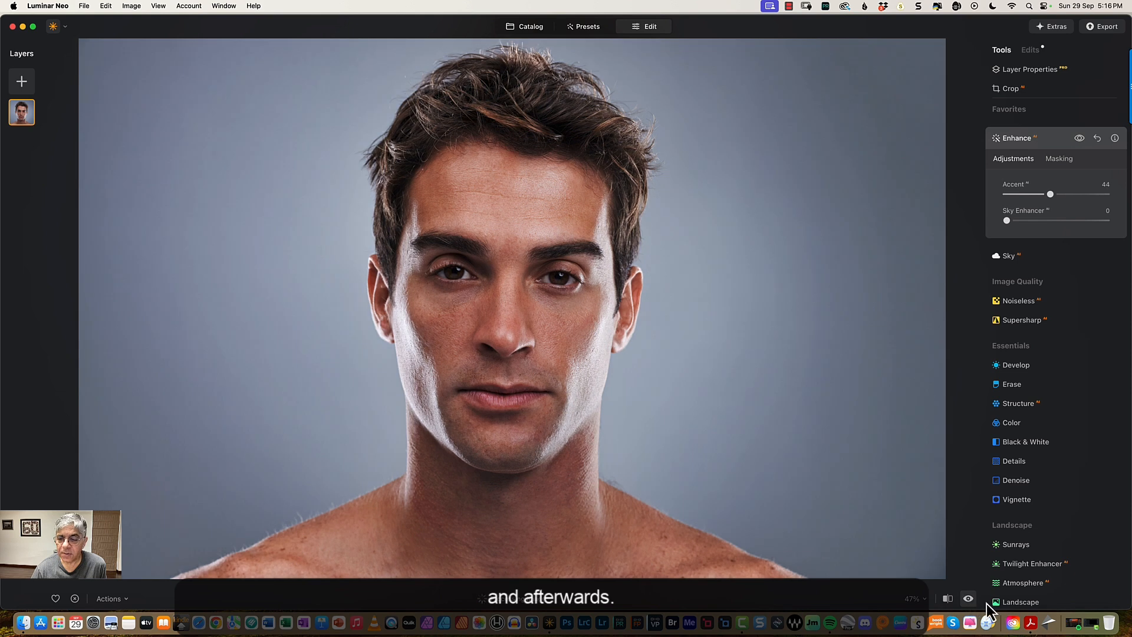
Try Supersharp on the portrait at Low strength with Face Enhancer enabled, ignoring the memory usage alert.
{"action": "left_click", "coordinate": [1024, 301]}
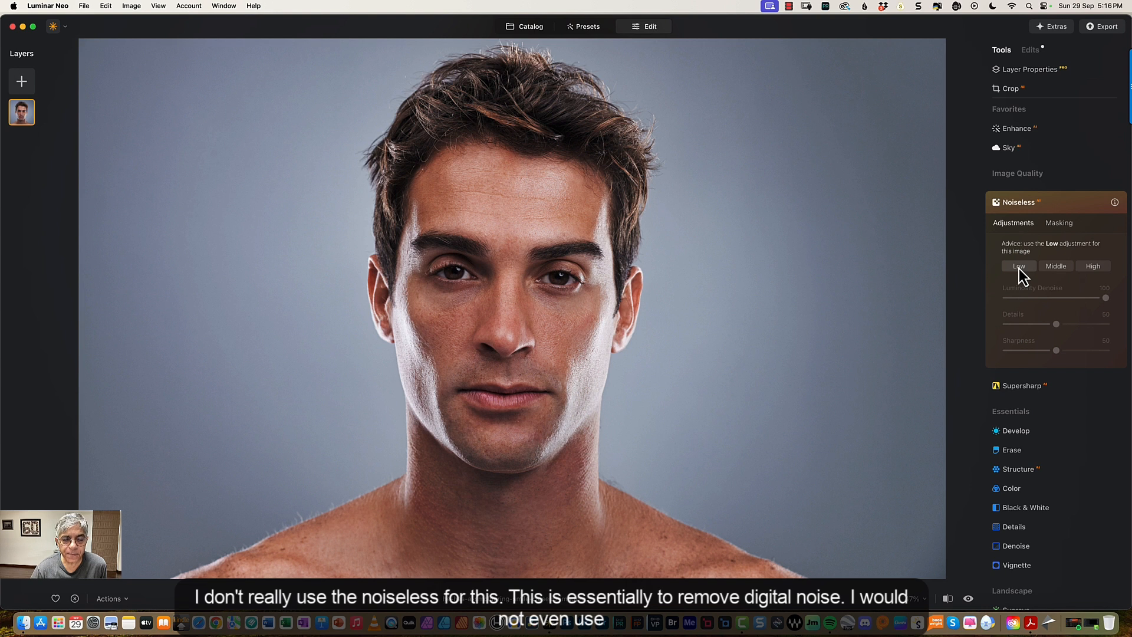
{"action": "left_click", "coordinate": [1031, 389]}
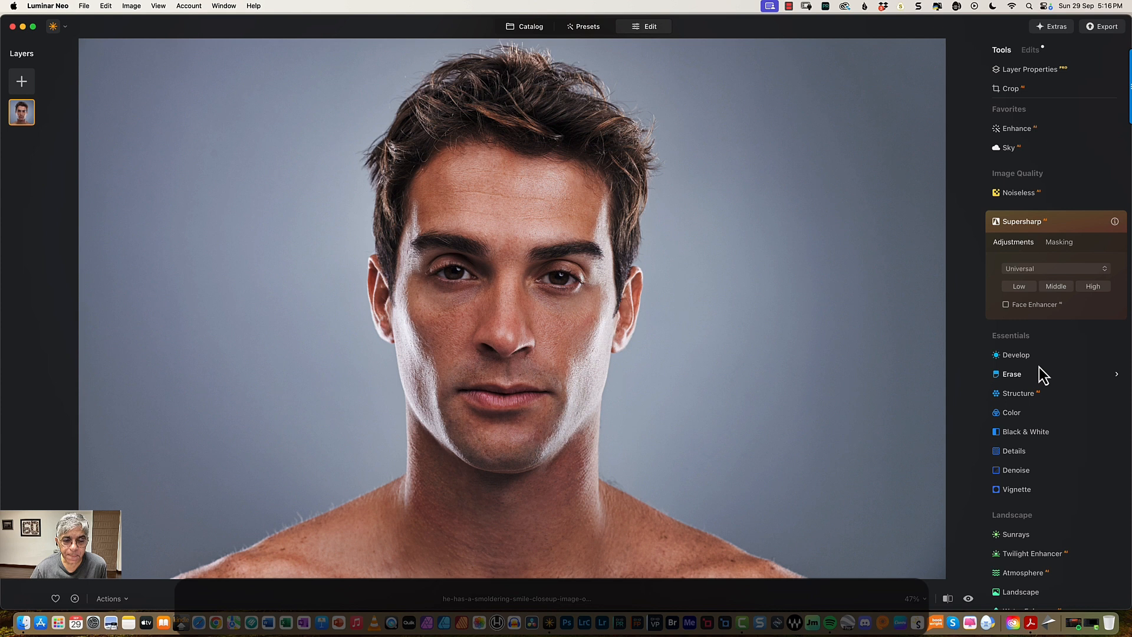
{"action": "left_click", "coordinate": [1007, 305]}
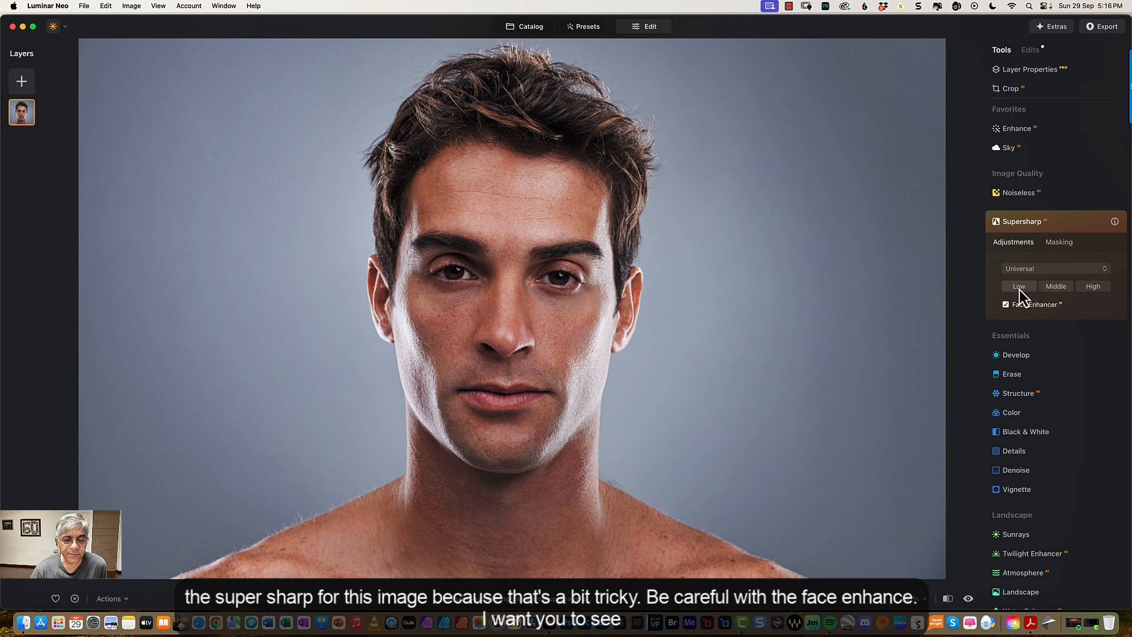
{"action": "left_click", "coordinate": [1020, 288]}
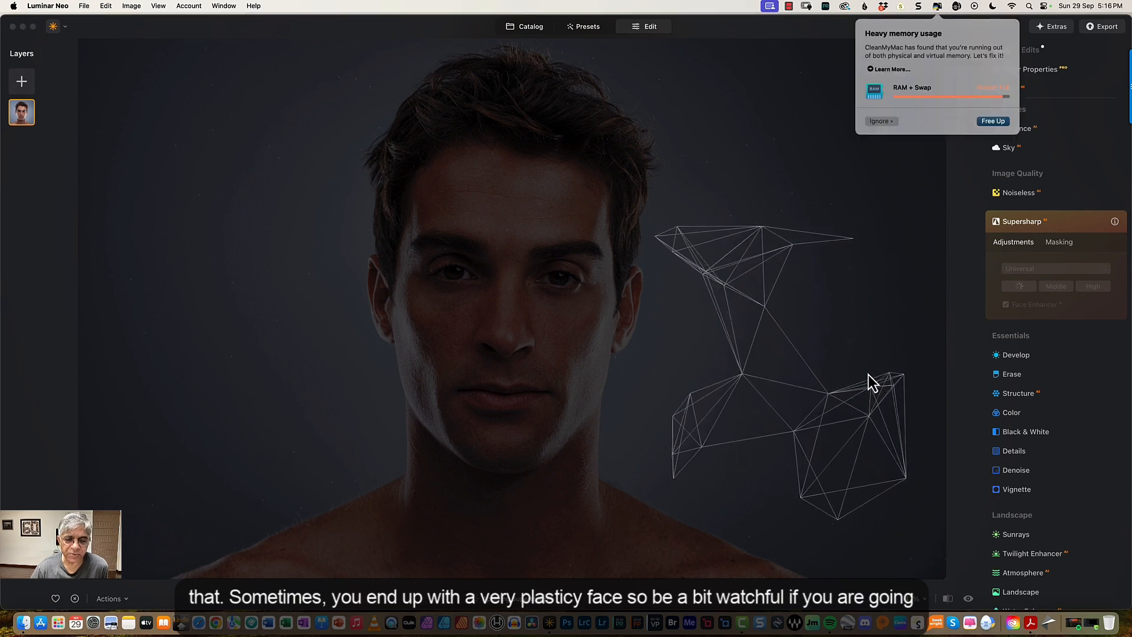
{"action": "left_click", "coordinate": [881, 121]}
{"action": "left_click", "coordinate": [882, 150]}
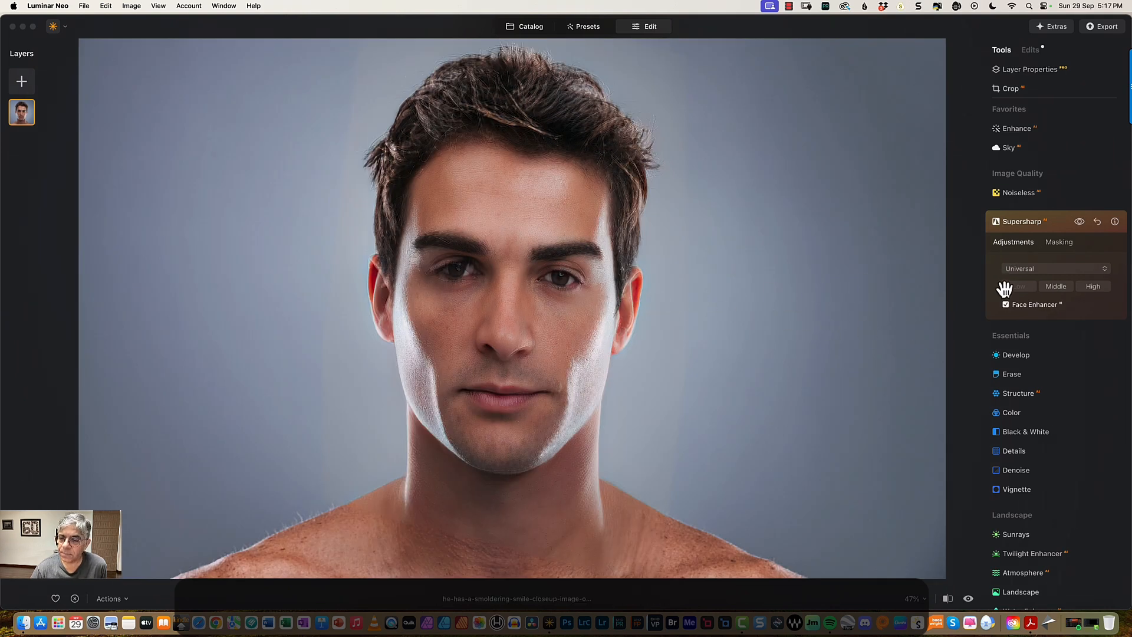
Compare the portrait repeatedly with and without Supersharp, and reset the Supersharp adjustment.
{"action": "left_click", "coordinate": [1080, 223]}
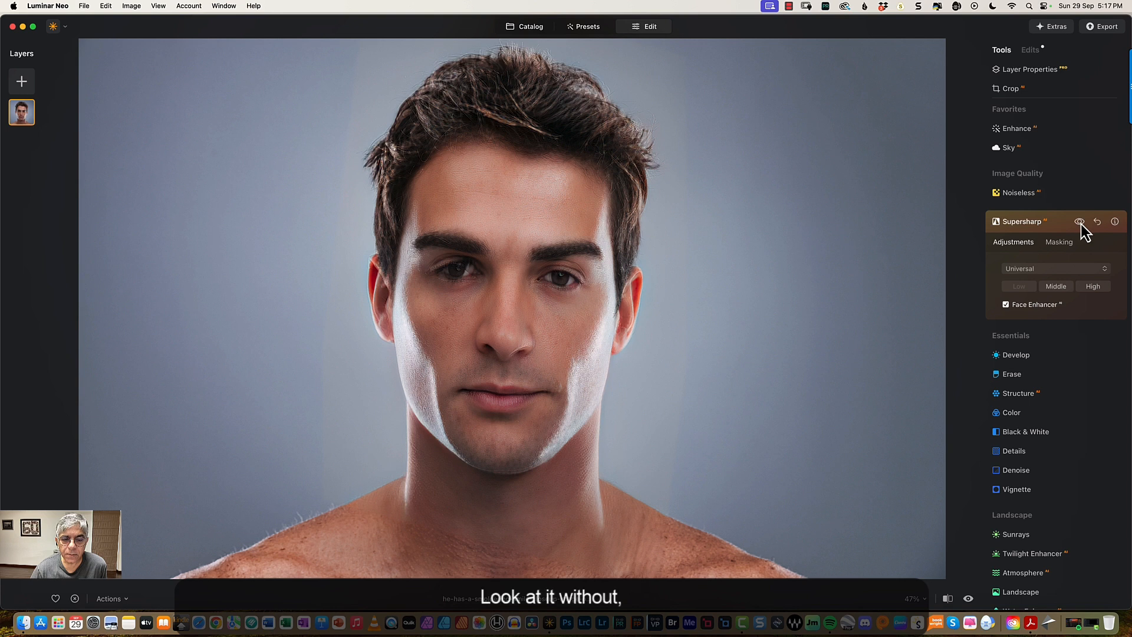
{"action": "left_click", "coordinate": [1080, 222]}
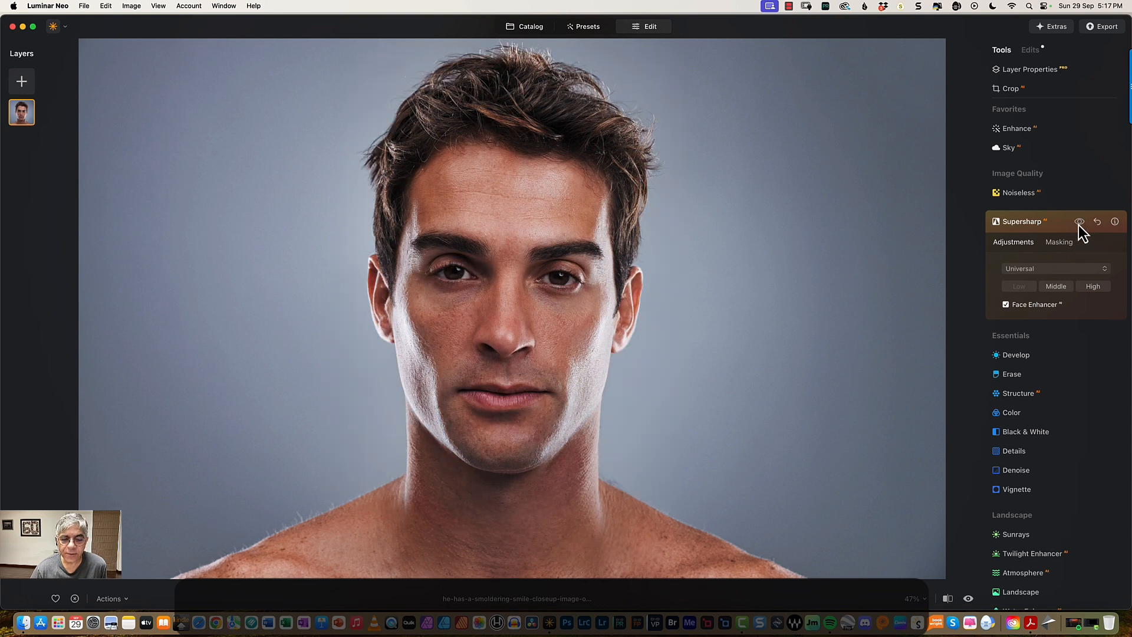
{"action": "left_click", "coordinate": [1081, 222]}
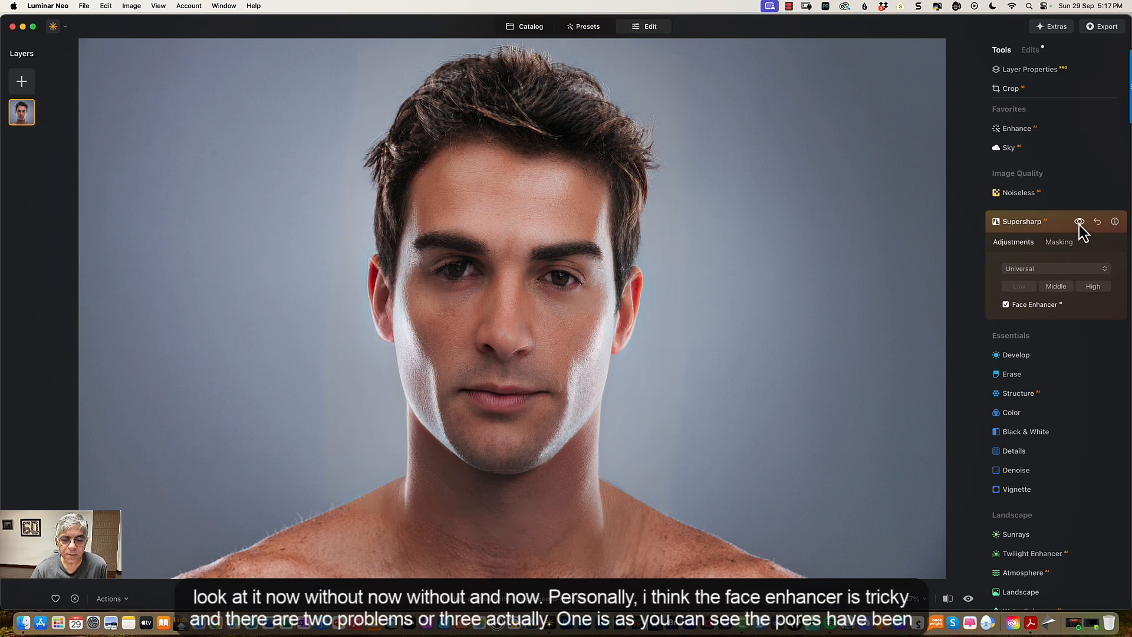
{"action": "left_click", "coordinate": [1080, 223]}
{"action": "left_click", "coordinate": [1080, 222]}
{"action": "left_click", "coordinate": [1080, 223]}
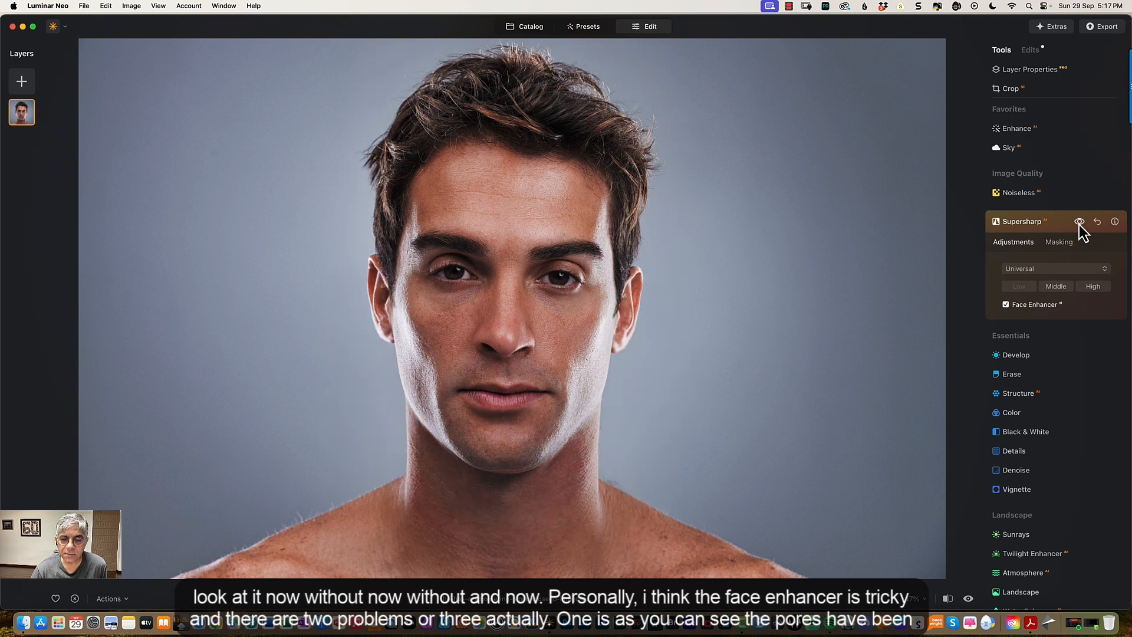
{"action": "left_click", "coordinate": [1080, 223]}
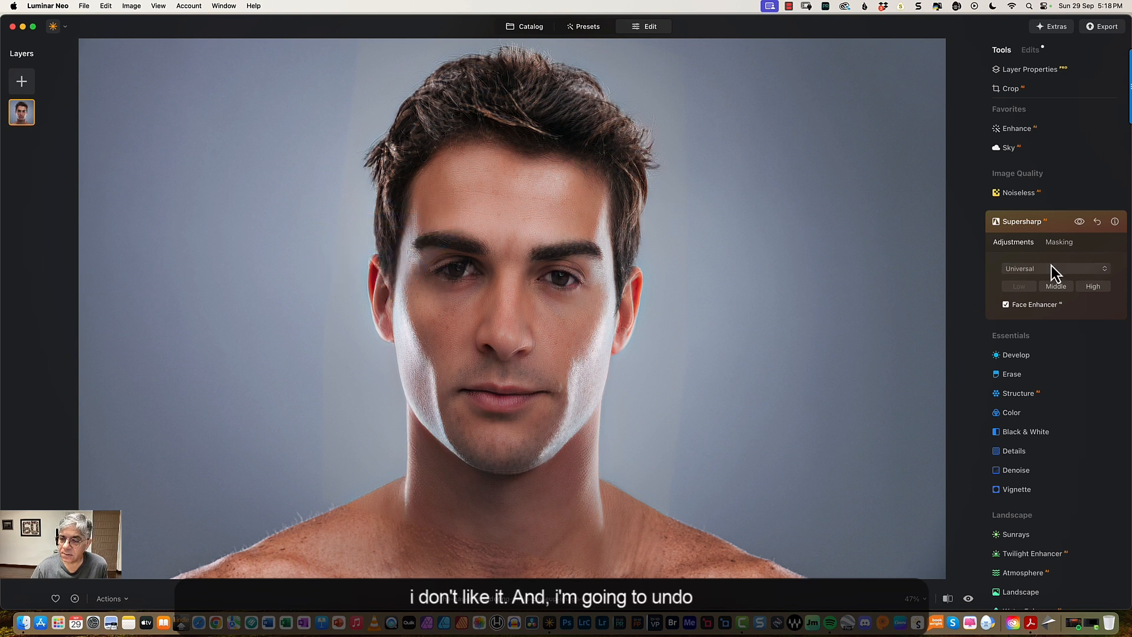
{"action": "left_click", "coordinate": [1097, 222]}
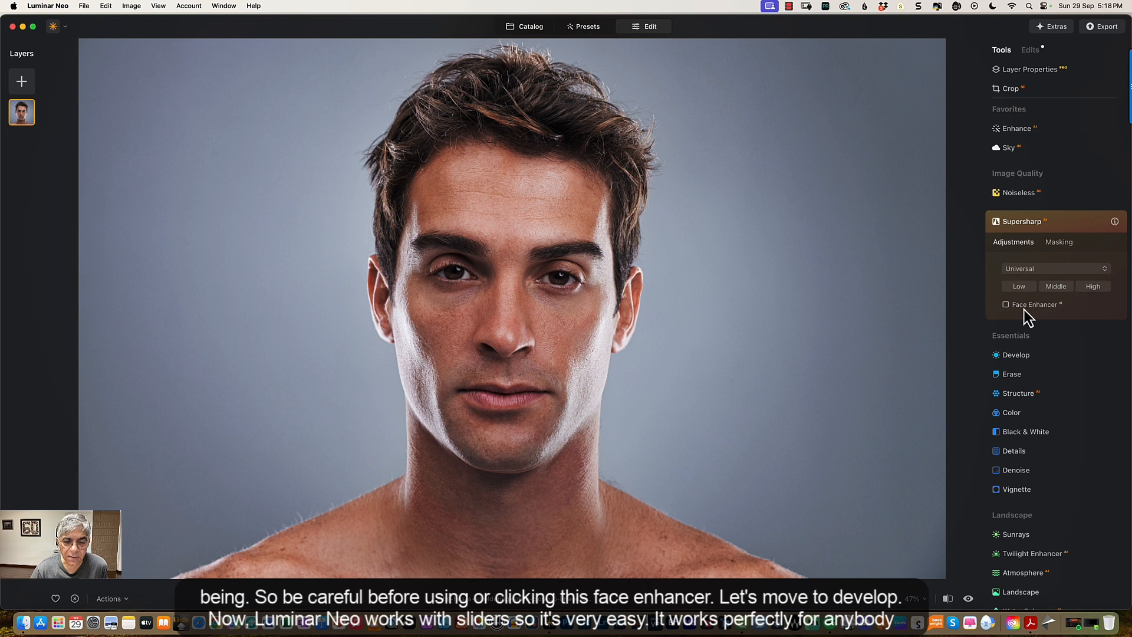
Adjust the Develop light settings: Exposure 0.64, Smart Contrast 41 and Shadows -20.
{"action": "left_click", "coordinate": [1023, 359]}
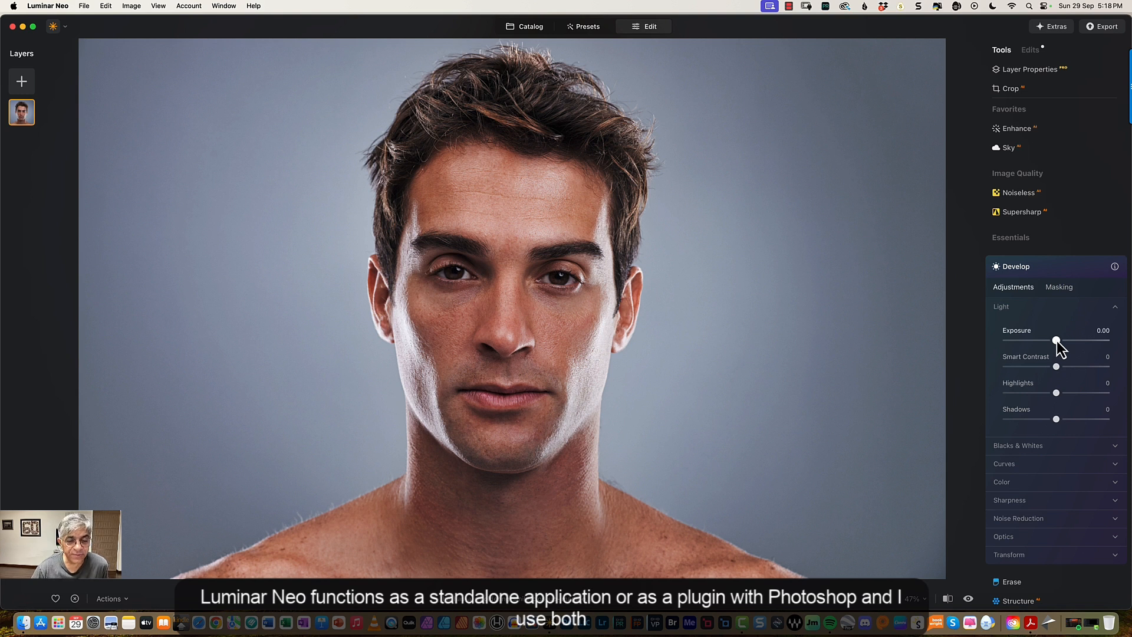
{"action": "left_click_drag", "start_coordinate": [1056, 342], "coordinate": [1078, 366]}
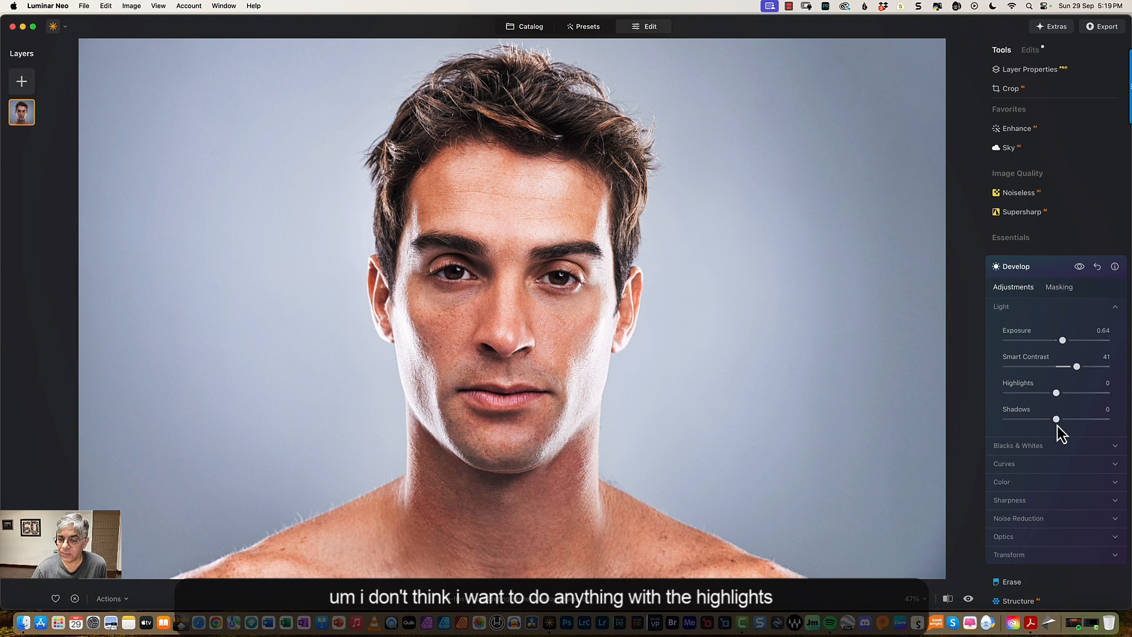
{"action": "left_click_drag", "start_coordinate": [1057, 419], "coordinate": [1046, 419]}
Try extreme Blacks and Whites values in Develop, and set Blacks to -6 and Whites to -4.
{"action": "scroll", "coordinate": [1079, 407], "scroll_direction": "down", "scroll_amount": 5}
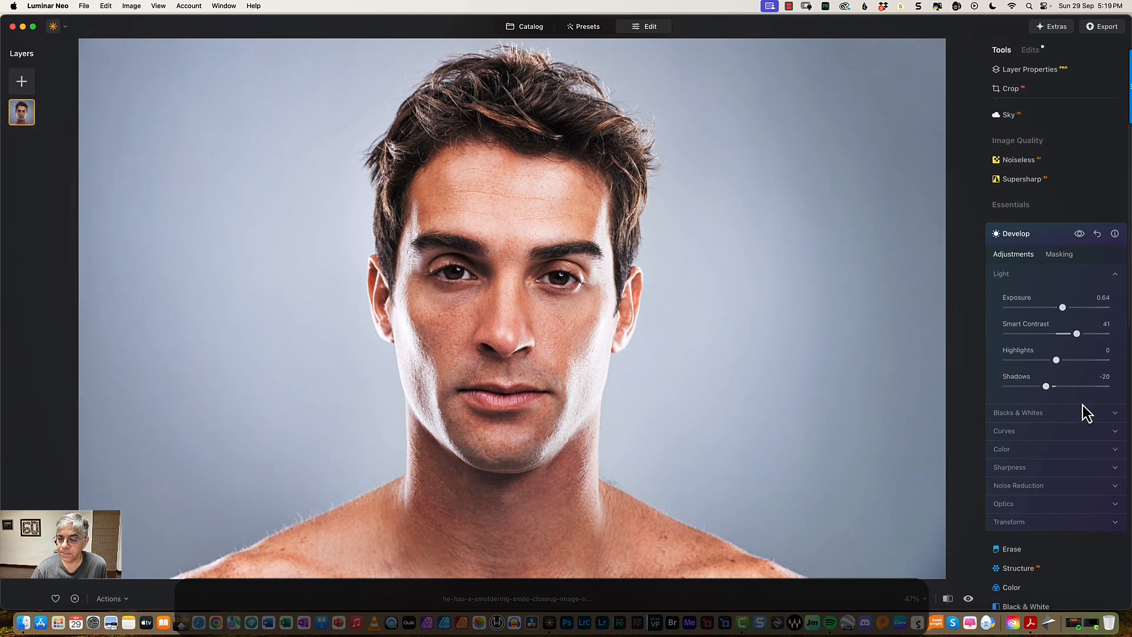
{"action": "left_click", "coordinate": [1049, 373]}
{"action": "scroll", "coordinate": [1047, 368], "scroll_direction": "down", "scroll_amount": 3}
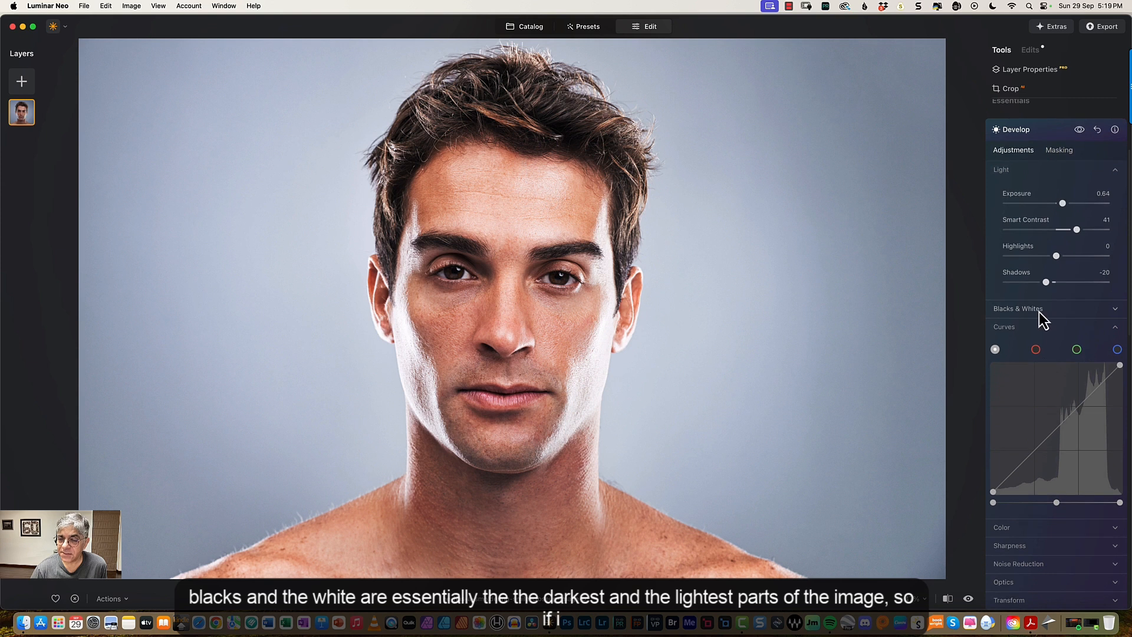
{"action": "left_click", "coordinate": [1039, 292]}
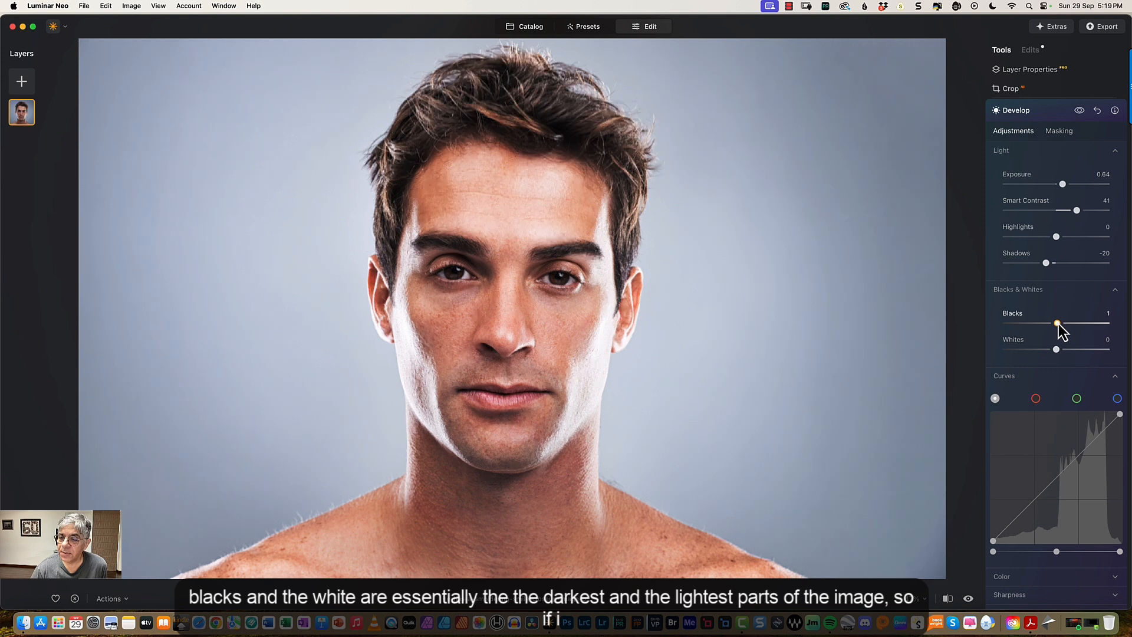
{"action": "left_click_drag", "start_coordinate": [1057, 329], "coordinate": [997, 327]}
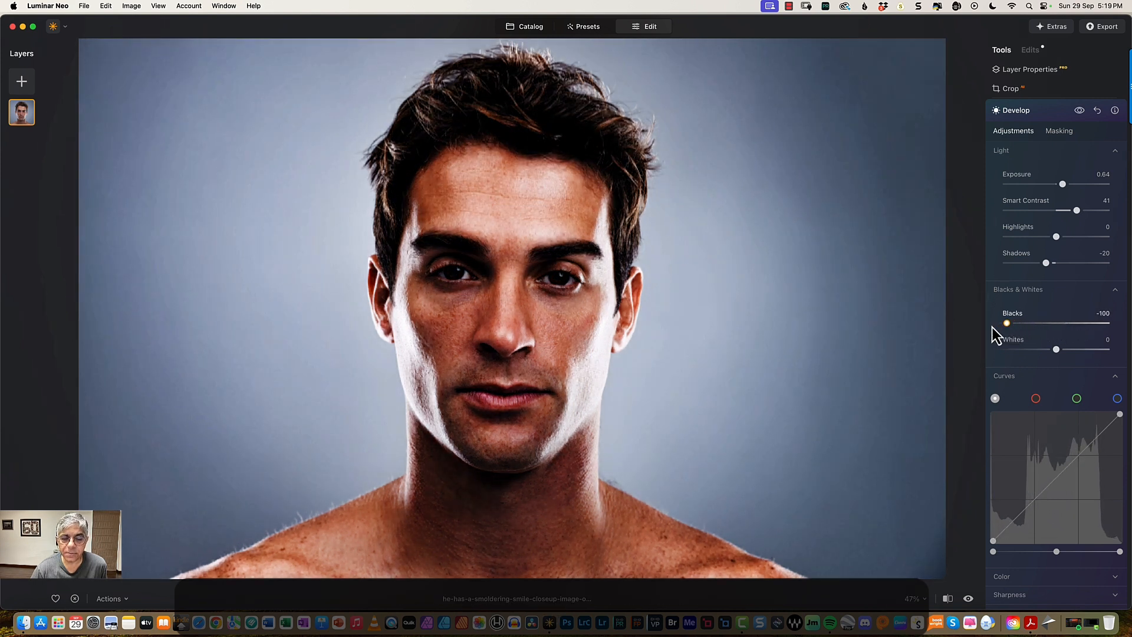
{"action": "left_click_drag", "start_coordinate": [993, 328], "coordinate": [1053, 330]}
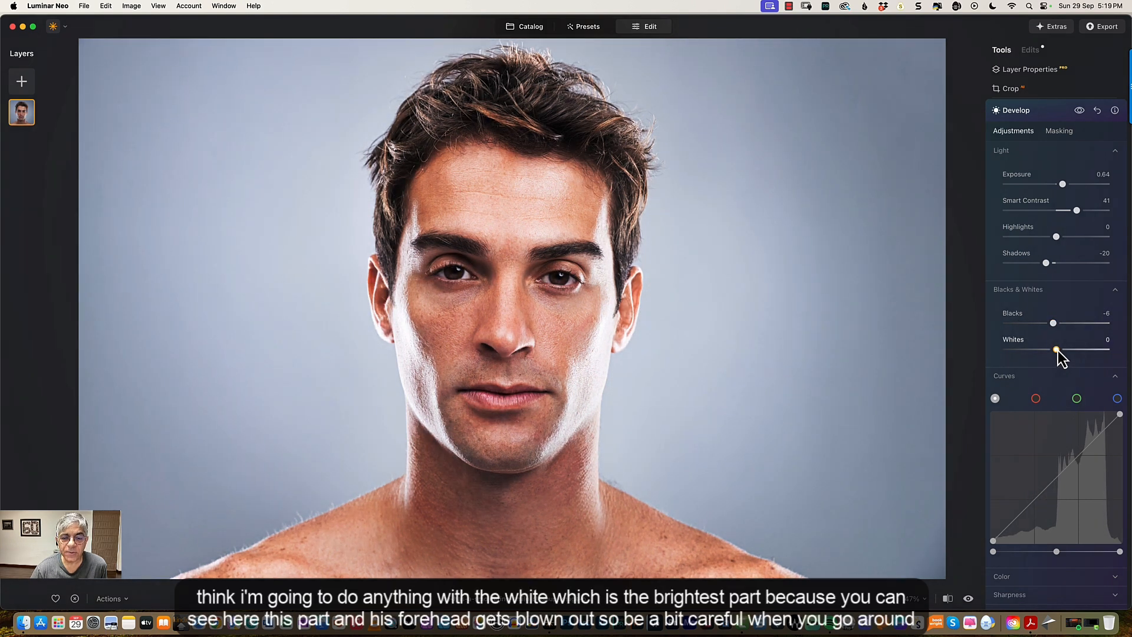
{"action": "left_click_drag", "start_coordinate": [1056, 350], "coordinate": [1106, 350]}
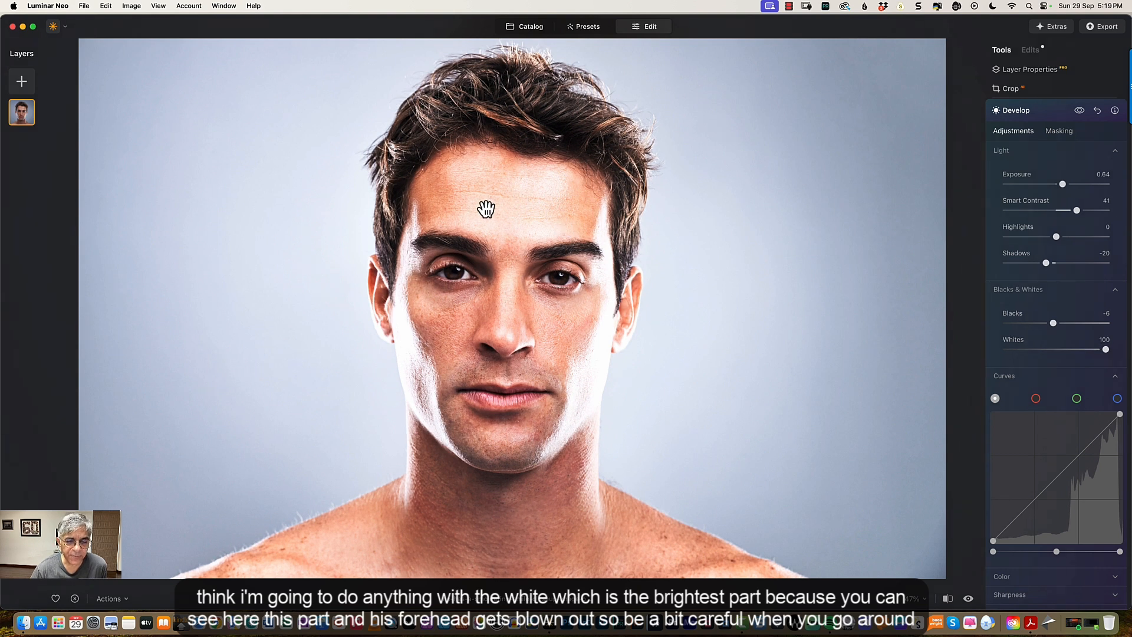
{"action": "left_click_drag", "start_coordinate": [1105, 352], "coordinate": [1053, 352]}
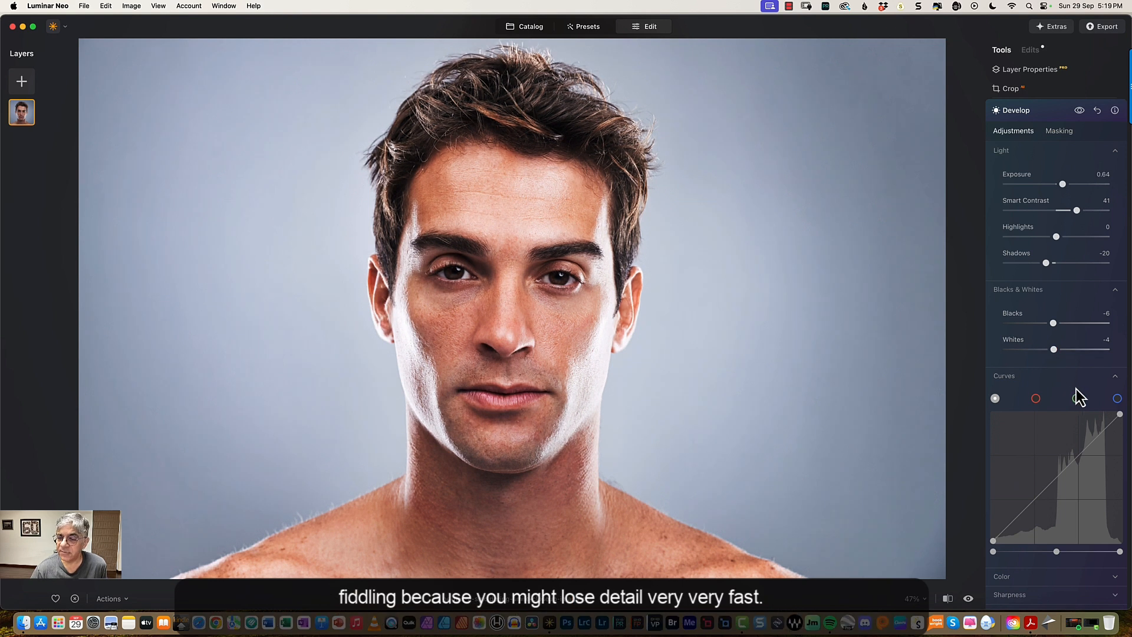
Shape the overall tone curve by pulling the shadows down, lowering the white end slightly and adding a highlight point.
{"action": "scroll", "coordinate": [1077, 396], "scroll_direction": "down", "scroll_amount": 4}
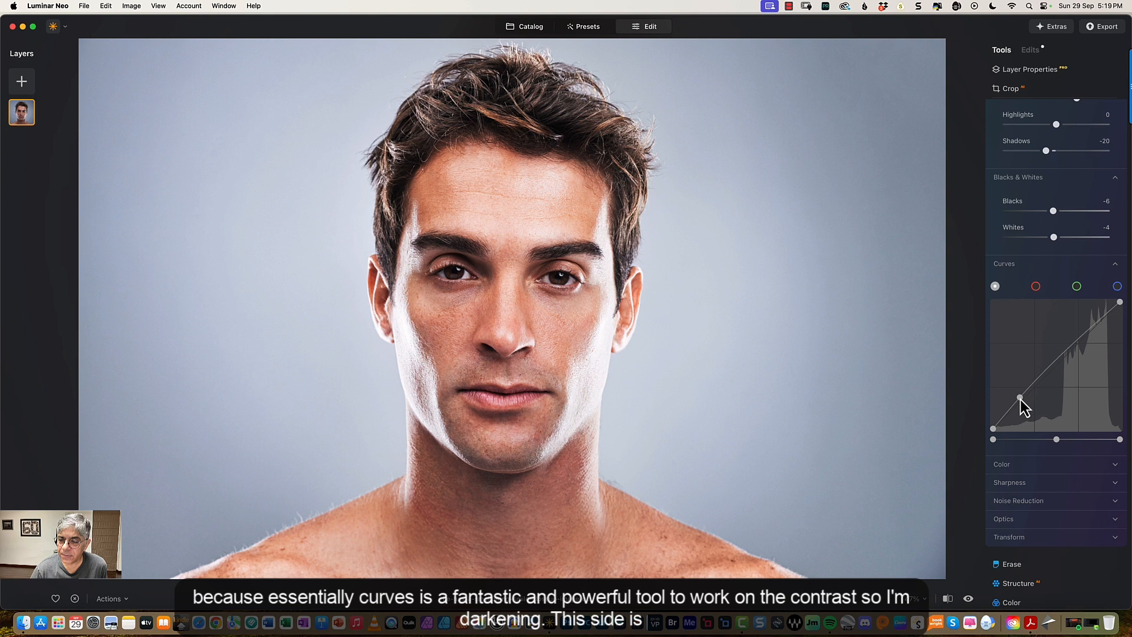
{"action": "left_click_drag", "start_coordinate": [1020, 399], "coordinate": [1022, 402]}
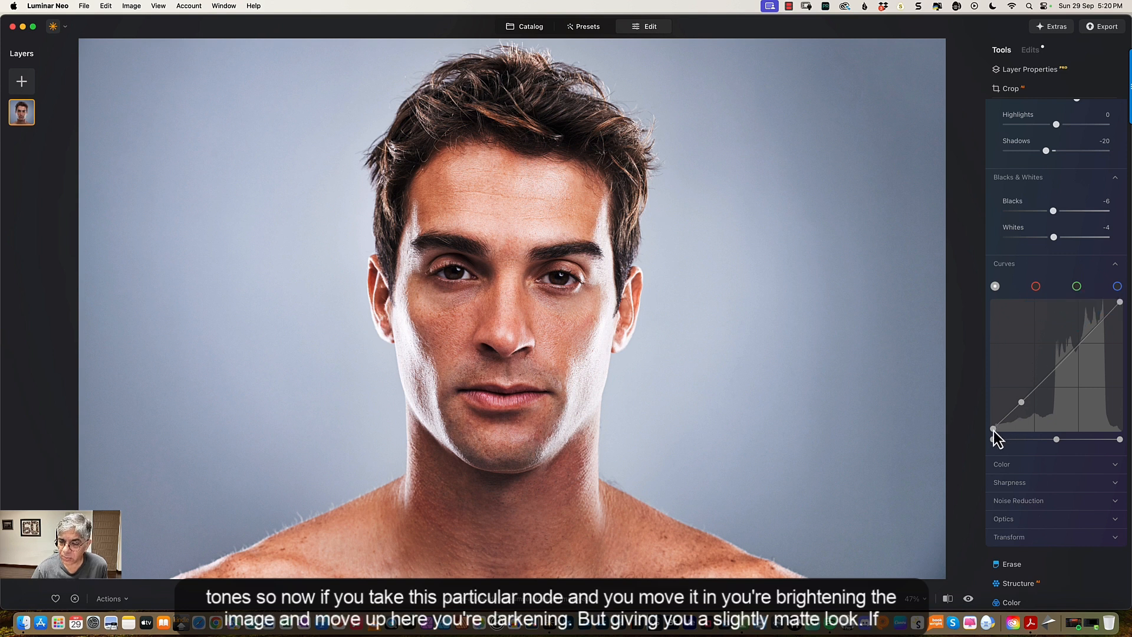
{"action": "left_click_drag", "start_coordinate": [993, 431], "coordinate": [1024, 408]}
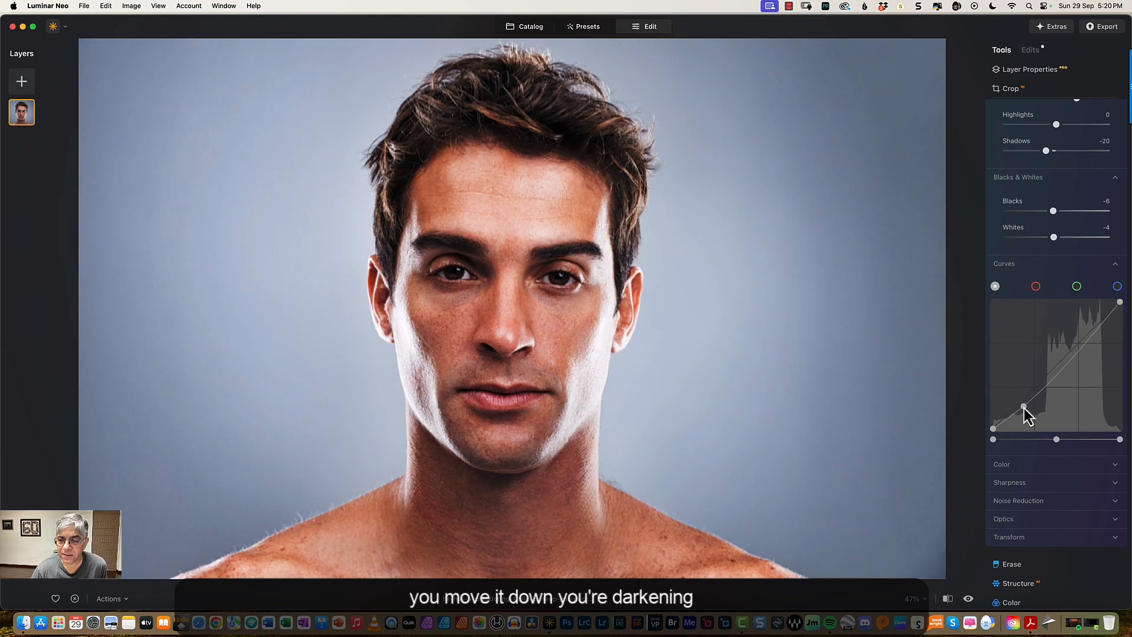
{"action": "mouse_move", "coordinate": [1119, 303]}
{"action": "left_mouse_down"}
{"action": "mouse_move", "coordinate": [1096, 303]}
{"action": "mouse_move", "coordinate": [1124, 305]}
{"action": "left_mouse_up"}
{"action": "left_click", "coordinate": [1104, 320]}
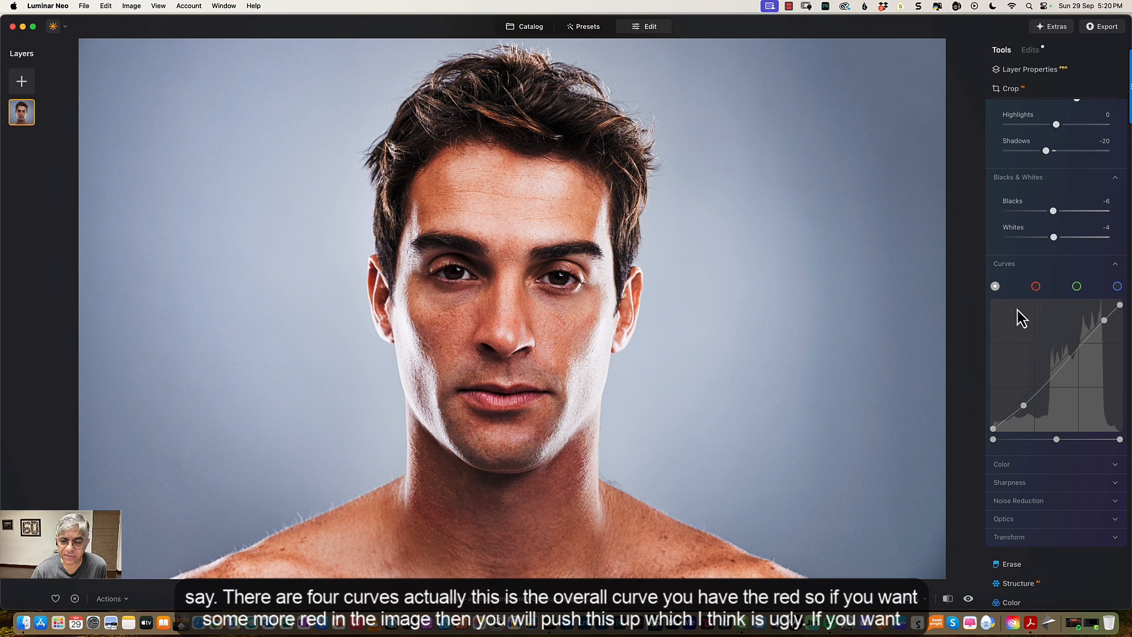
Try raising the midtones of the red and green curves, removing the added point from each.
{"action": "left_click", "coordinate": [1036, 287]}
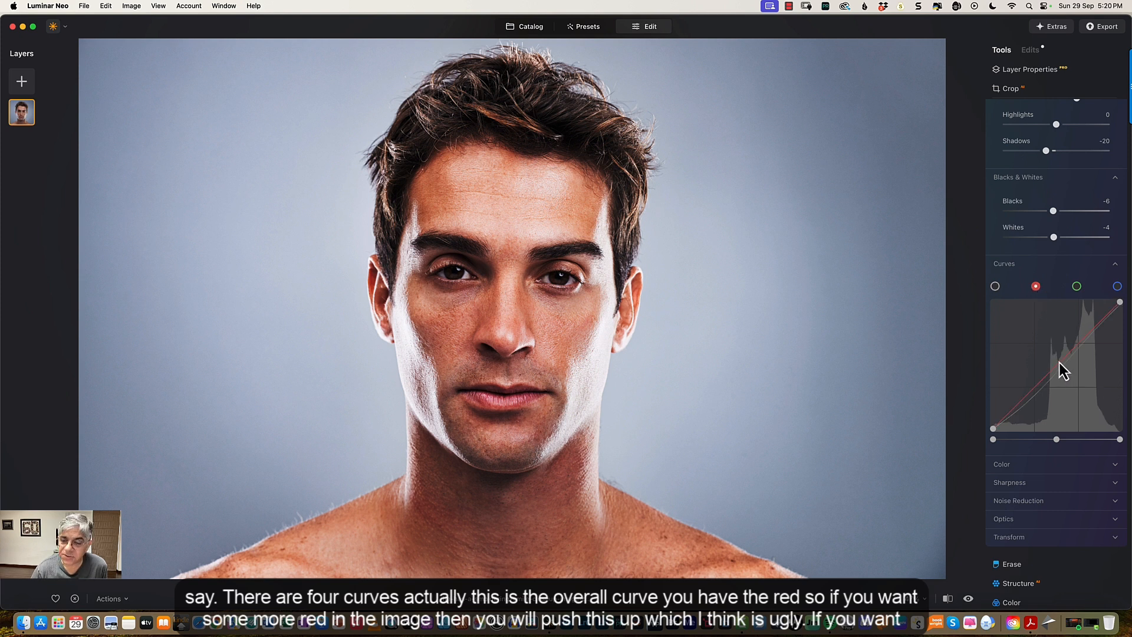
{"action": "left_click_drag", "start_coordinate": [1059, 363], "coordinate": [1055, 360]}
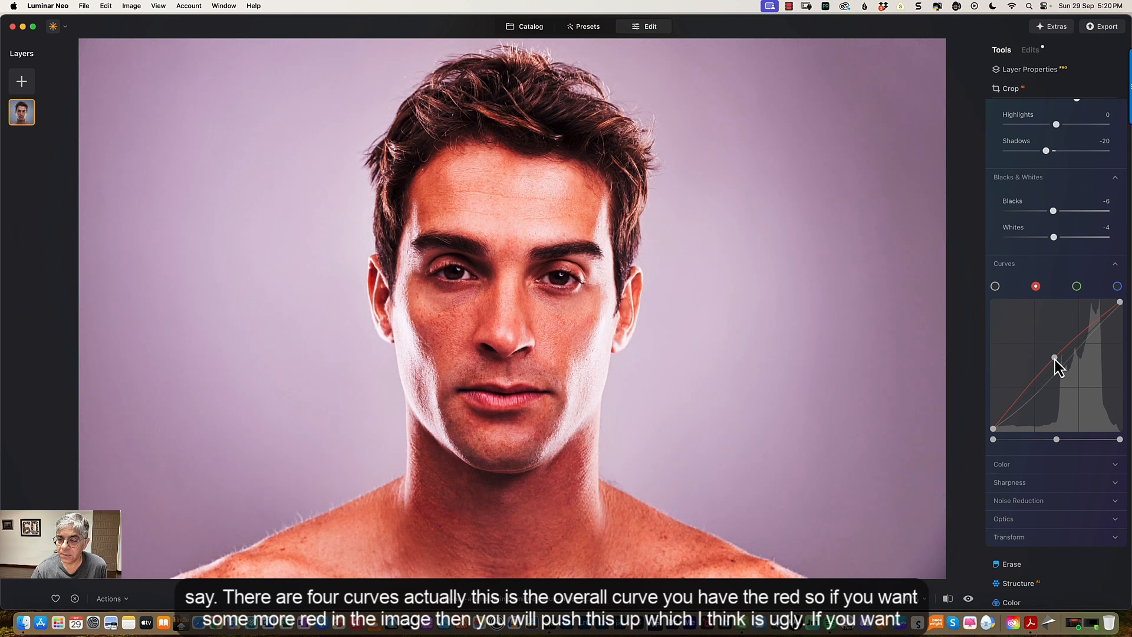
{"action": "double_click", "coordinate": [1055, 358]}
{"action": "left_click", "coordinate": [1077, 287]}
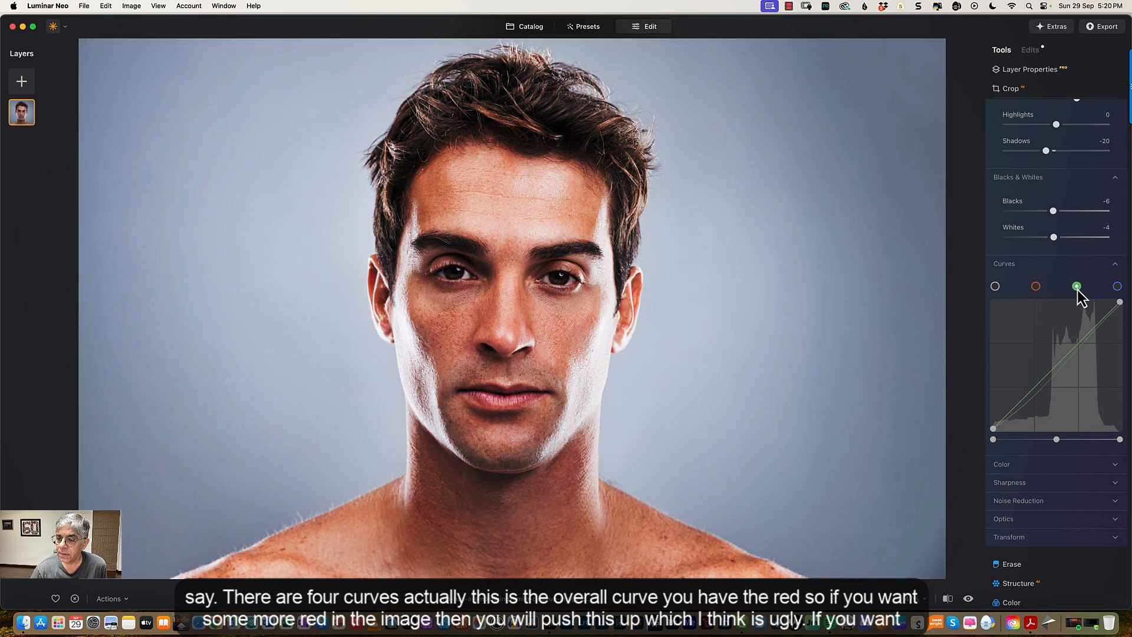
{"action": "left_click", "coordinate": [1063, 359]}
{"action": "left_click_drag", "start_coordinate": [1063, 358], "coordinate": [1056, 352]}
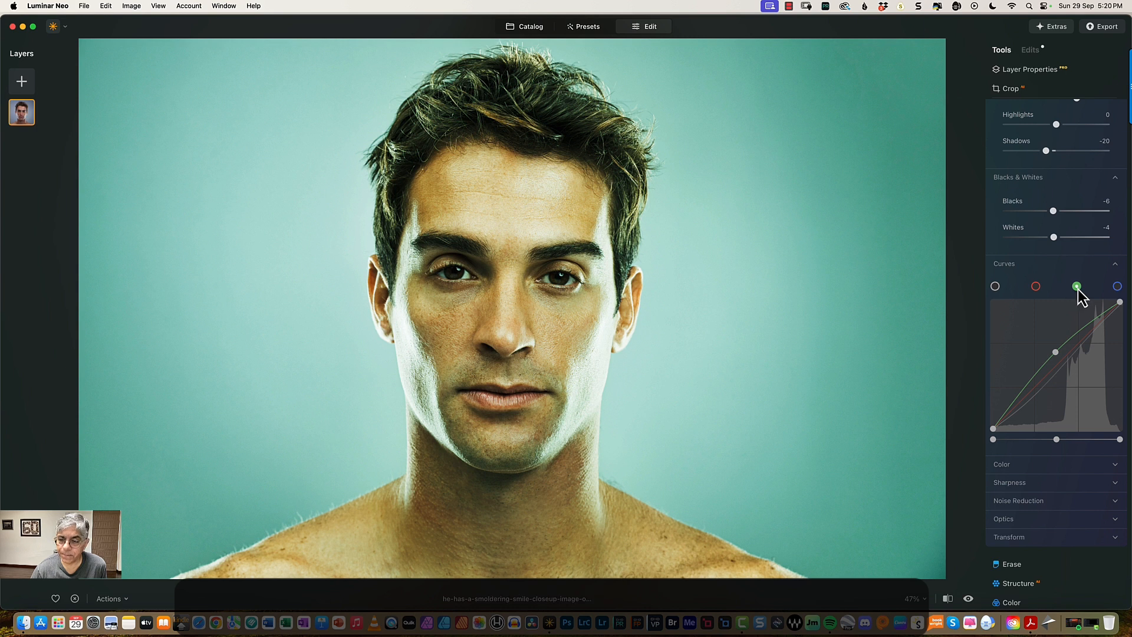
{"action": "double_click", "coordinate": [1055, 353]}
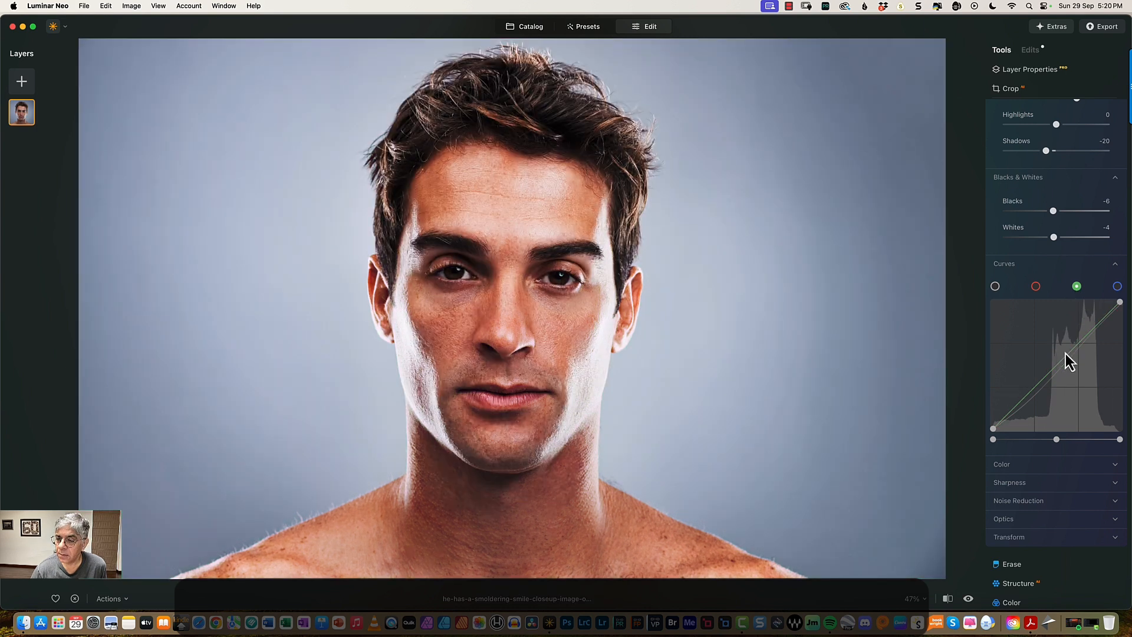
Raise the lower part of the blue curve slightly to add some blue to the portrait.
{"action": "left_click", "coordinate": [1116, 286]}
{"action": "left_click_drag", "start_coordinate": [1066, 359], "coordinate": [1046, 368]}
{"action": "left_click_drag", "start_coordinate": [1025, 390], "coordinate": [1024, 394]}
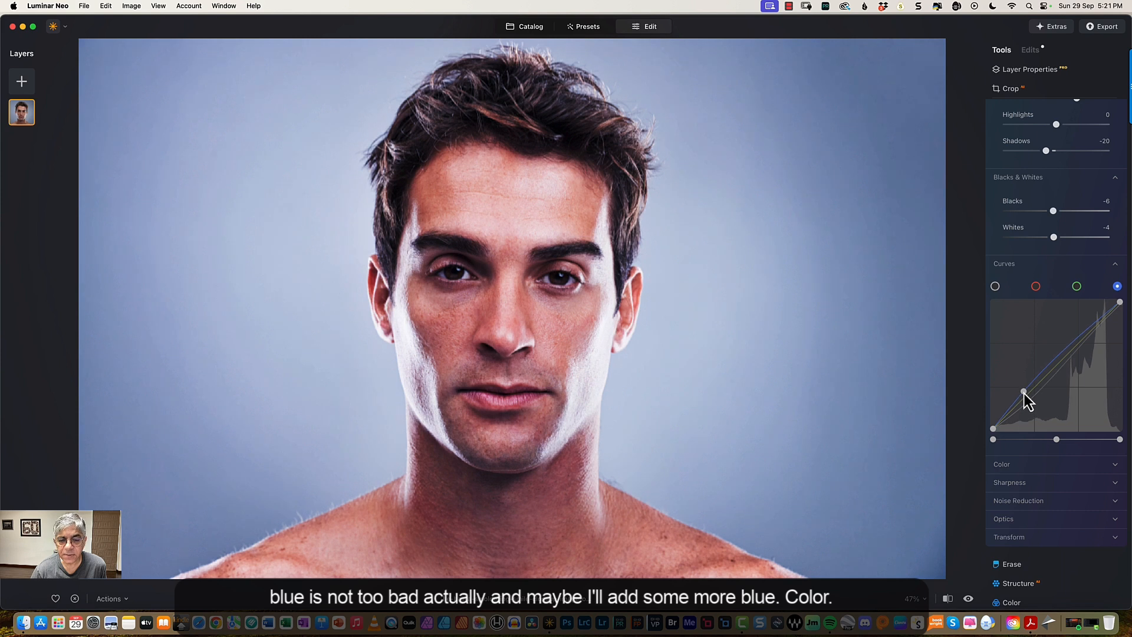
In Develop's Color settings, set Tint to 11 and Vibrance to 8, trying Saturation at 100 before resetting it.
{"action": "left_click", "coordinate": [1027, 463]}
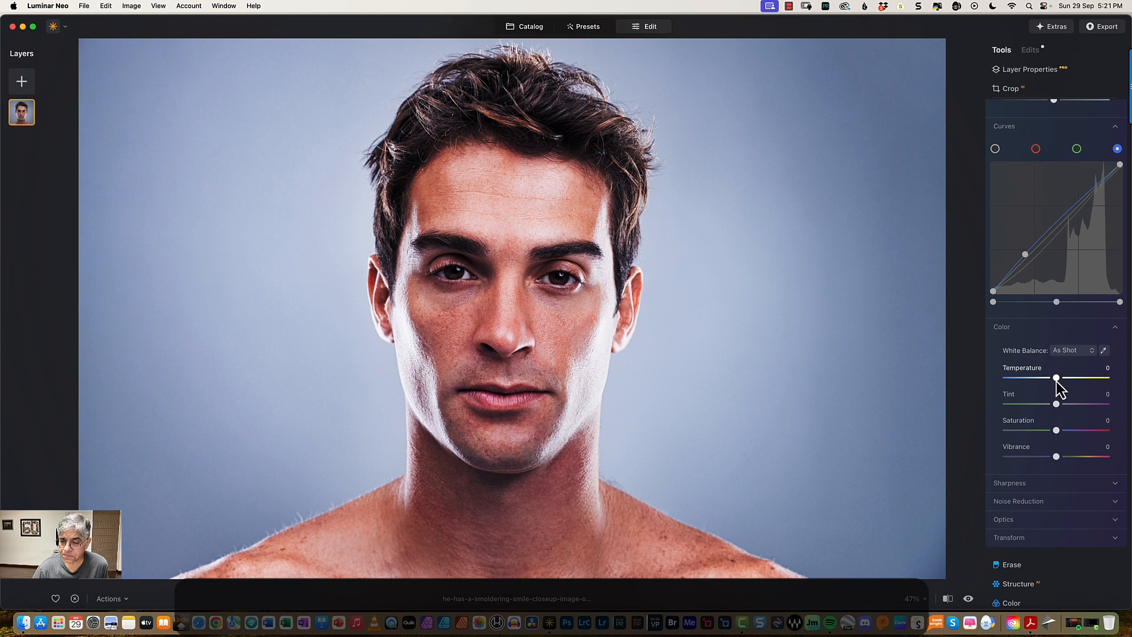
{"action": "mouse_move", "coordinate": [1056, 404]}
{"action": "left_mouse_down"}
{"action": "mouse_move", "coordinate": [1044, 406]}
{"action": "mouse_move", "coordinate": [1063, 406]}
{"action": "left_mouse_up"}
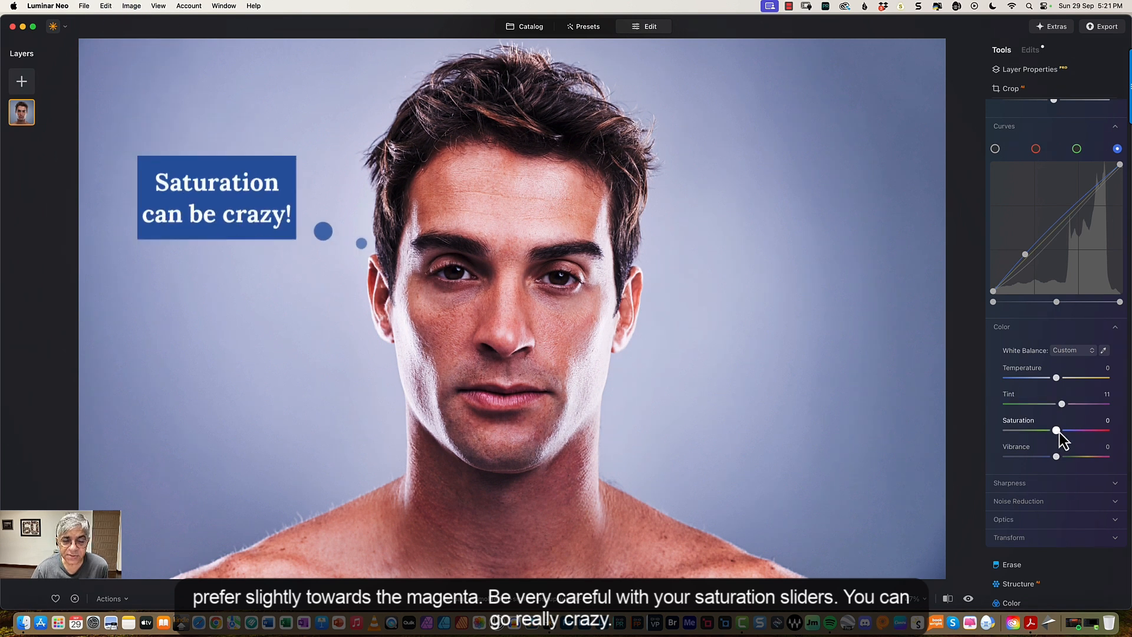
{"action": "left_click_drag", "start_coordinate": [1059, 433], "coordinate": [1119, 439]}
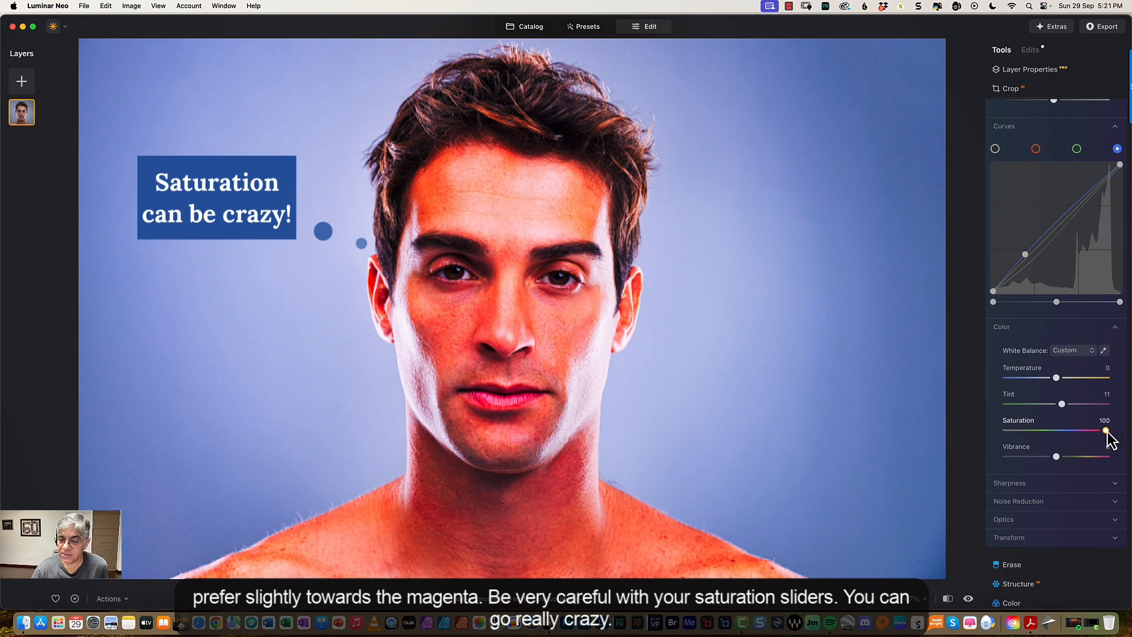
{"action": "double_click", "coordinate": [1105, 430]}
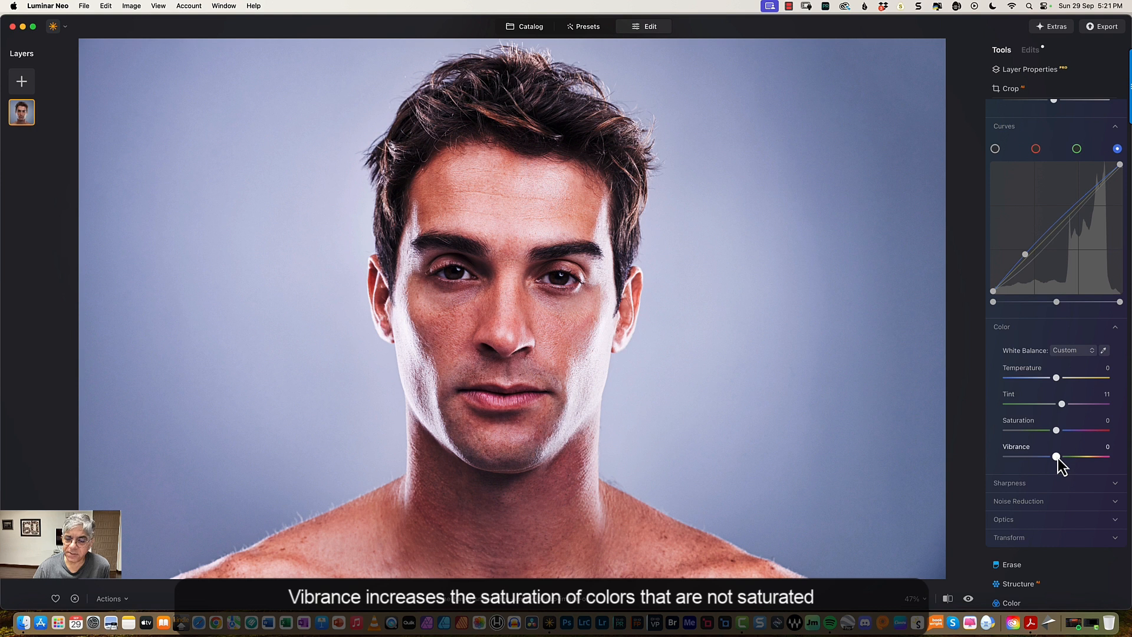
{"action": "left_click_drag", "start_coordinate": [1057, 457], "coordinate": [1062, 457]}
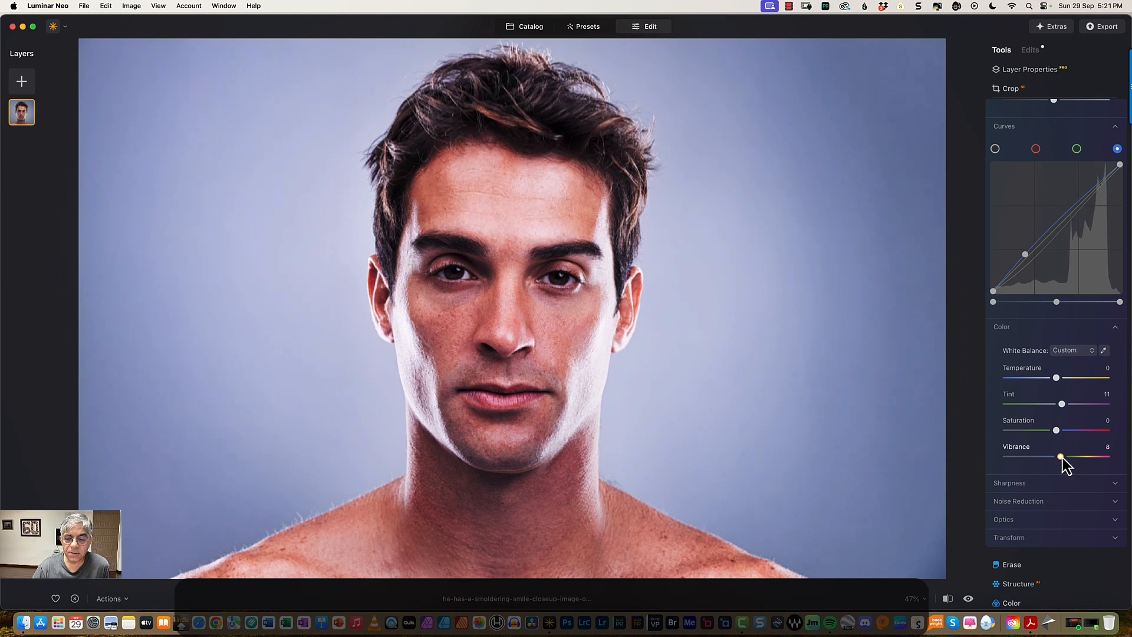
Try adjusting Relight's Brightness Near on the portrait and return it to 0.
{"action": "scroll", "coordinate": [1042, 483], "scroll_direction": "down", "scroll_amount": 3}
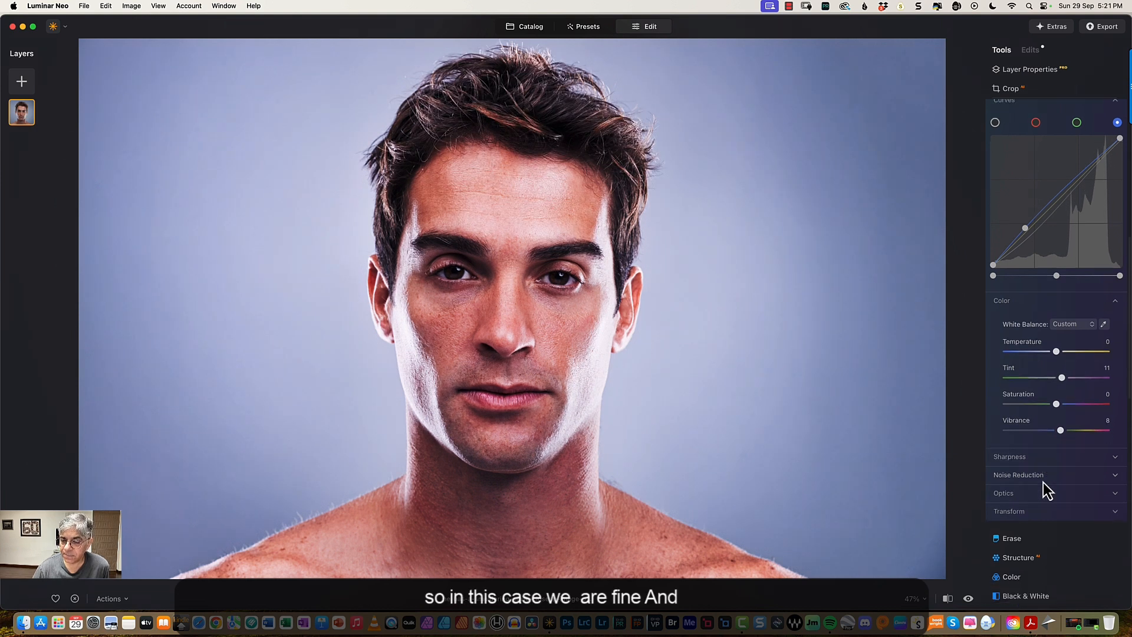
{"action": "scroll", "coordinate": [1035, 458], "scroll_direction": "down", "scroll_amount": 5}
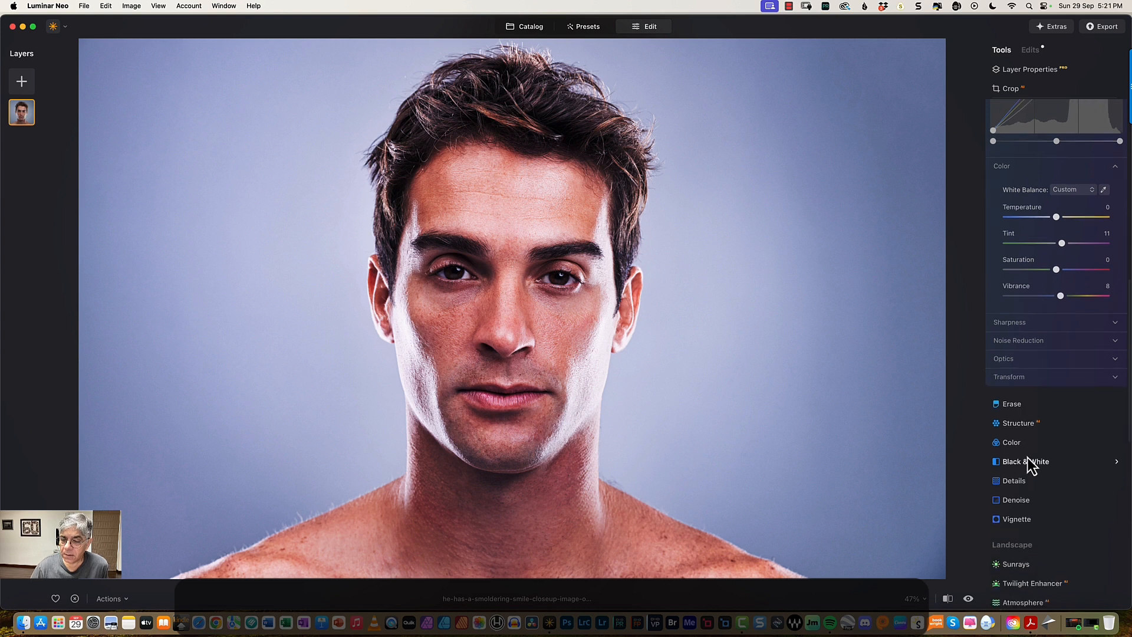
{"action": "scroll", "coordinate": [1041, 446], "scroll_direction": "down", "scroll_amount": 1}
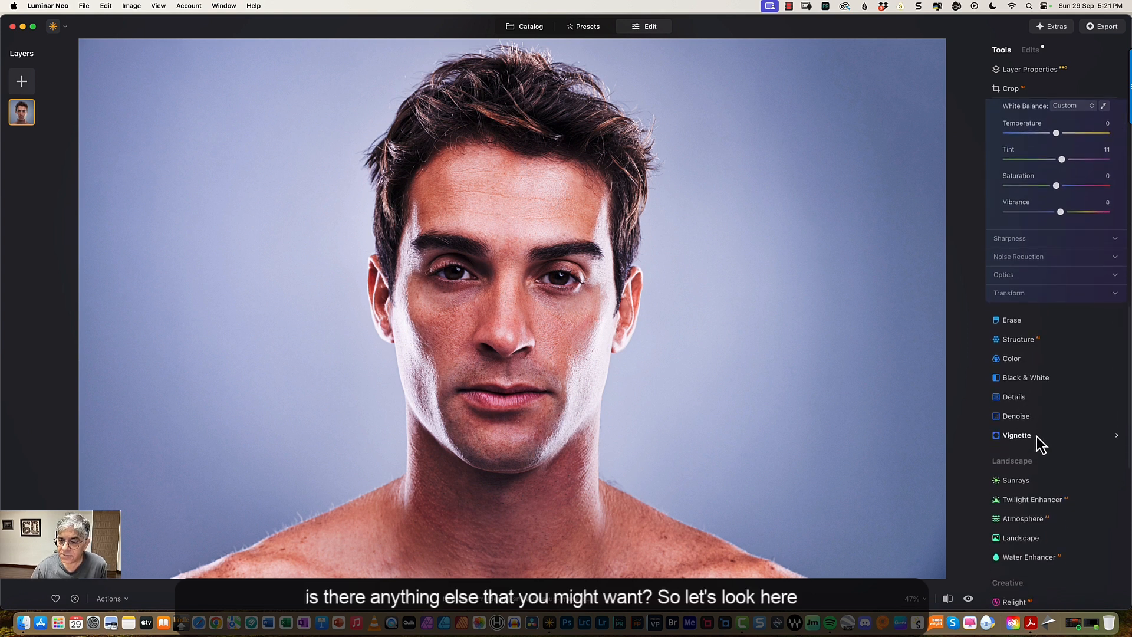
{"action": "scroll", "coordinate": [1033, 433], "scroll_direction": "down", "scroll_amount": 4}
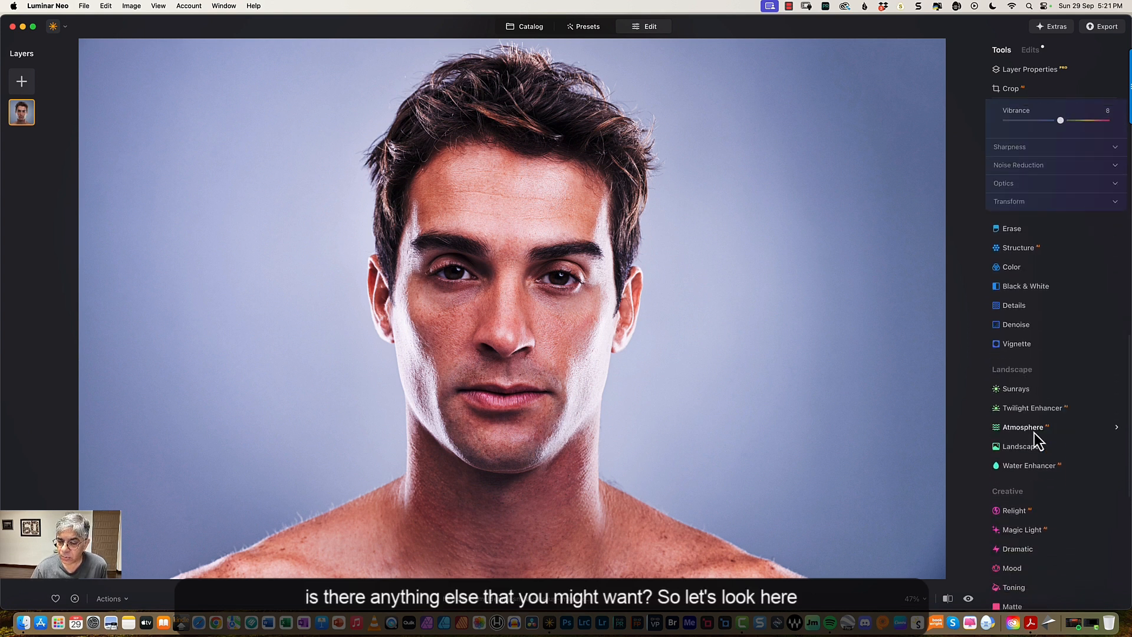
{"action": "scroll", "coordinate": [1034, 433], "scroll_direction": "down", "scroll_amount": 3}
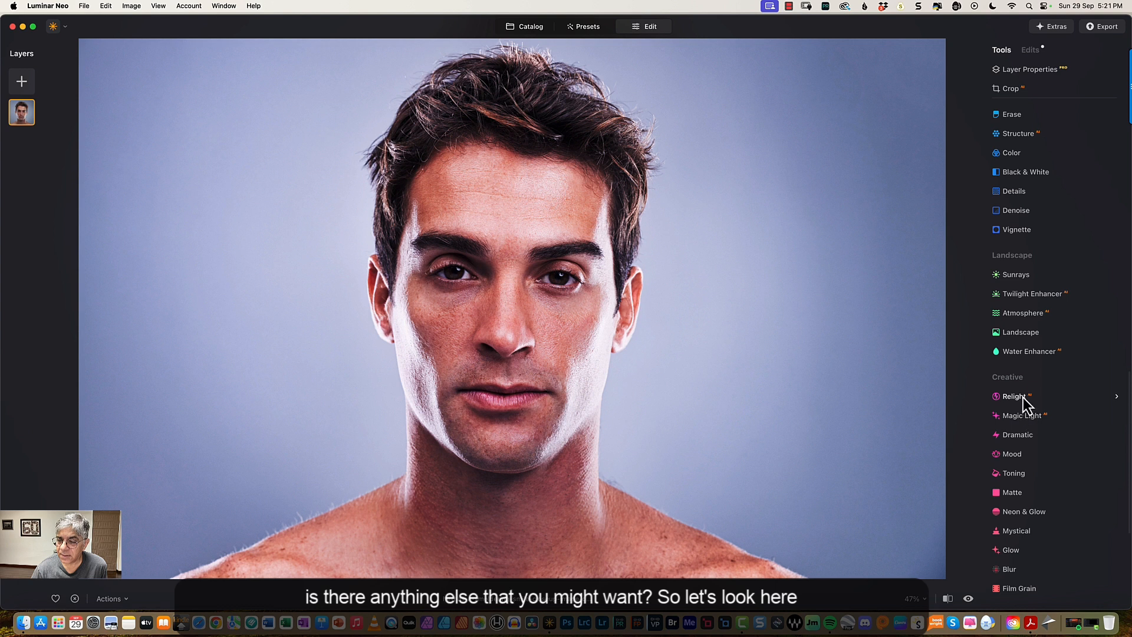
{"action": "left_click", "coordinate": [1023, 398]}
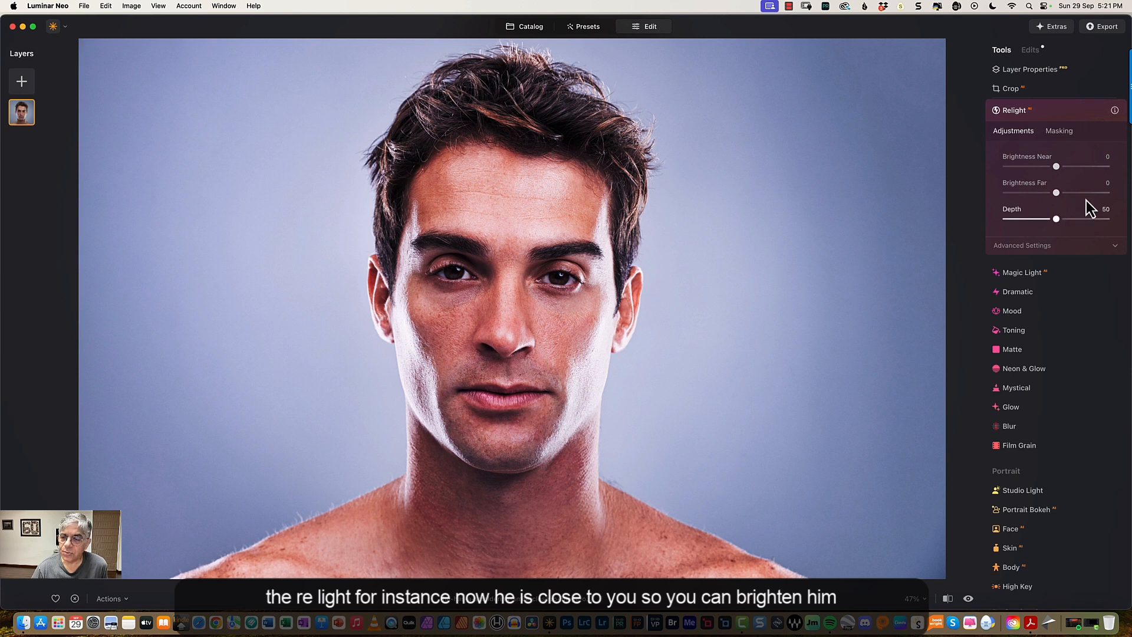
{"action": "mouse_move", "coordinate": [1061, 167]}
{"action": "left_mouse_down"}
{"action": "mouse_move", "coordinate": [1074, 167]}
{"action": "mouse_move", "coordinate": [1056, 171]}
{"action": "left_mouse_up"}
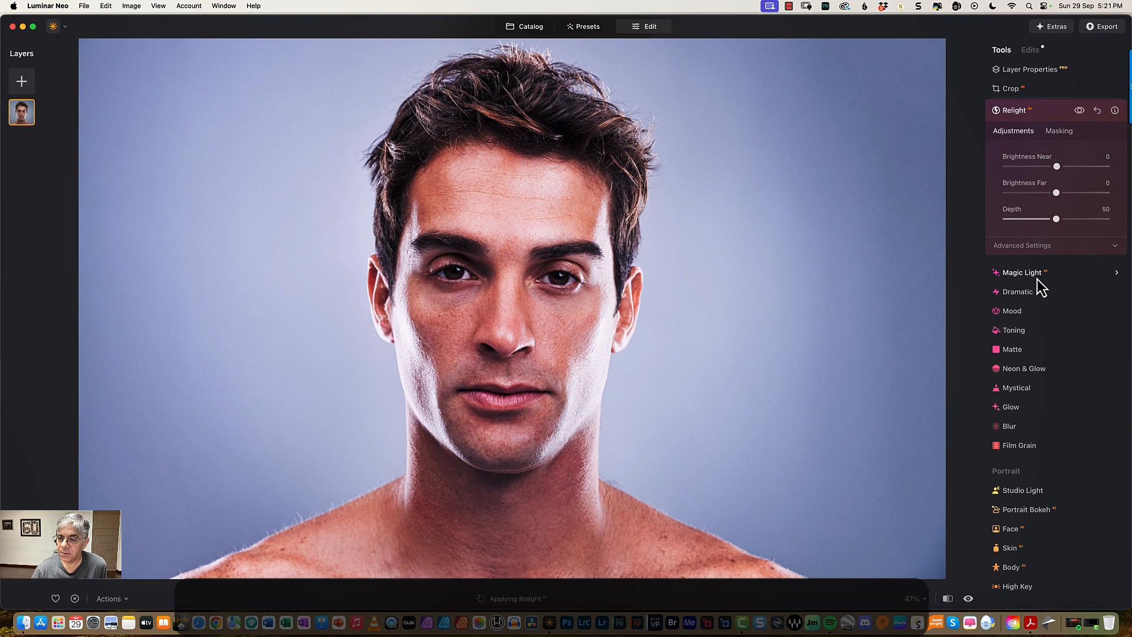
Set Face Light to 26 and Slim Face to 35 with the Face tool, and compare the face before and after.
{"action": "scroll", "coordinate": [1037, 342], "scroll_direction": "down", "scroll_amount": 3}
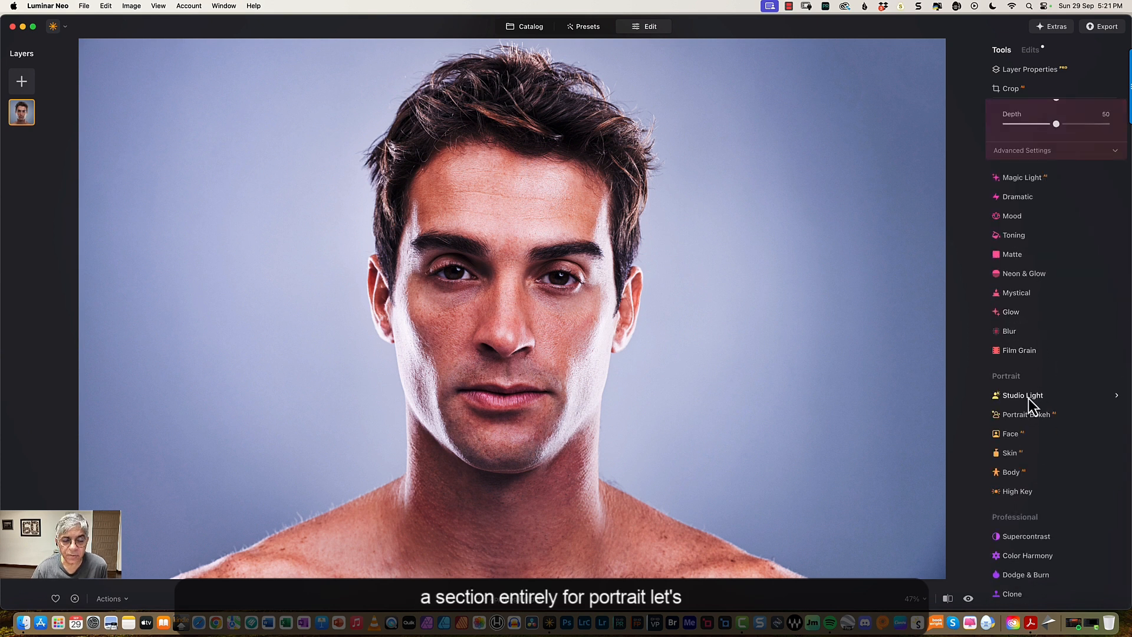
{"action": "left_click", "coordinate": [1019, 436]}
{"action": "left_click_drag", "start_coordinate": [1010, 376], "coordinate": [1028, 375]}
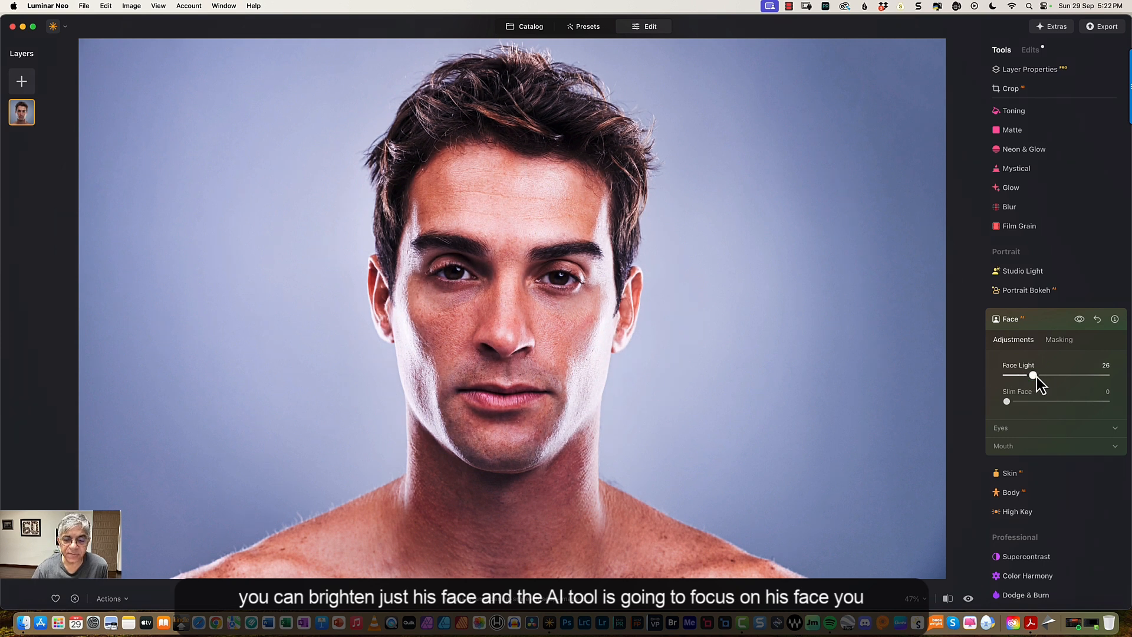
{"action": "left_click_drag", "start_coordinate": [1007, 402], "coordinate": [1011, 402]}
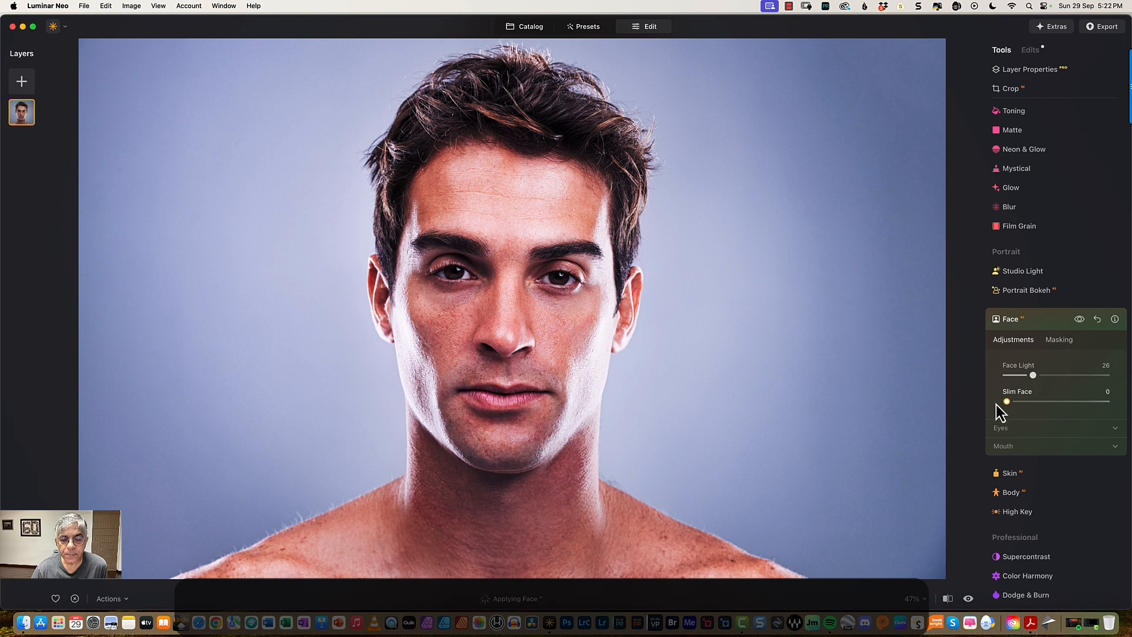
{"action": "left_click_drag", "start_coordinate": [1040, 402], "coordinate": [1043, 402]}
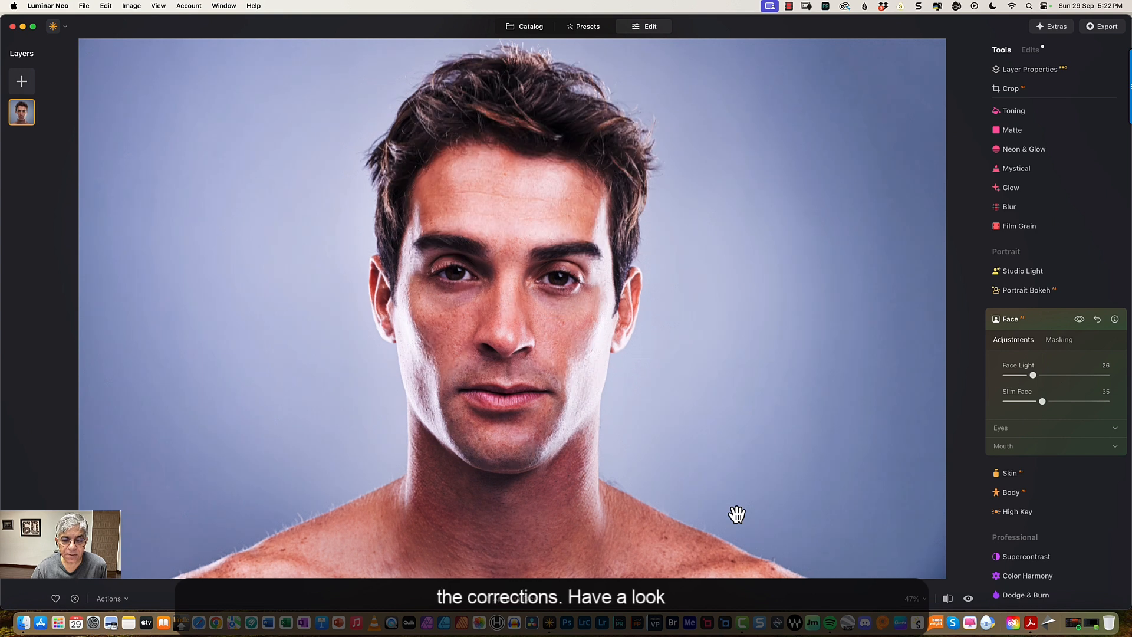
{"action": "left_click", "coordinate": [1080, 319]}
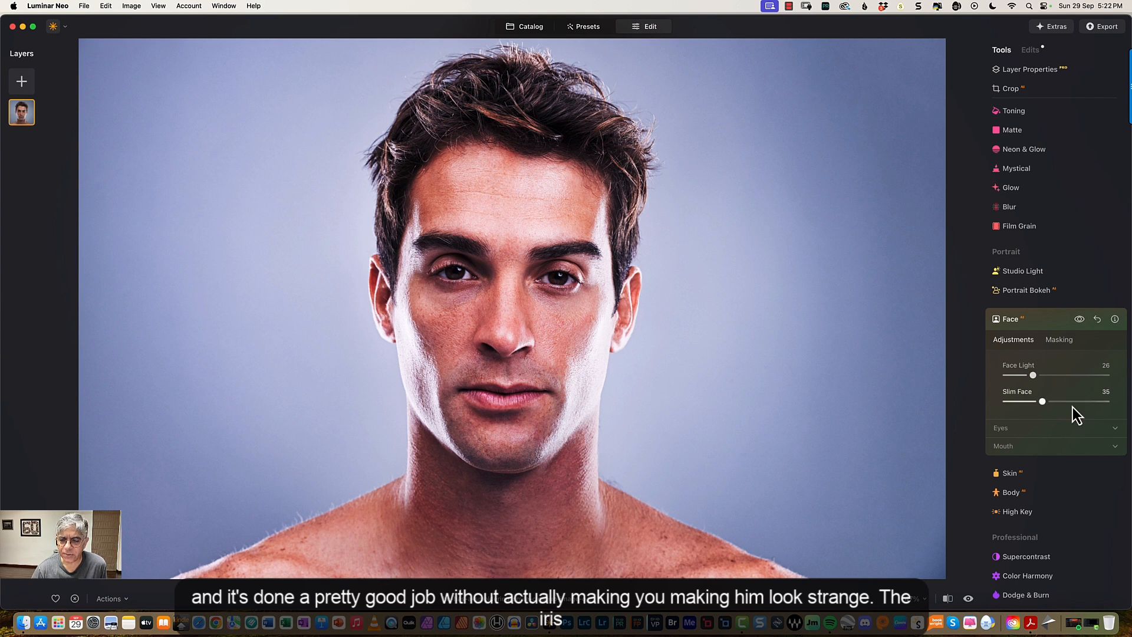
Refine the eyes with Iris Flare 23, Eye Whitening 24, Eye Enhancer 19 and Improve Eyebrows 42.
{"action": "left_click", "coordinate": [1046, 429]}
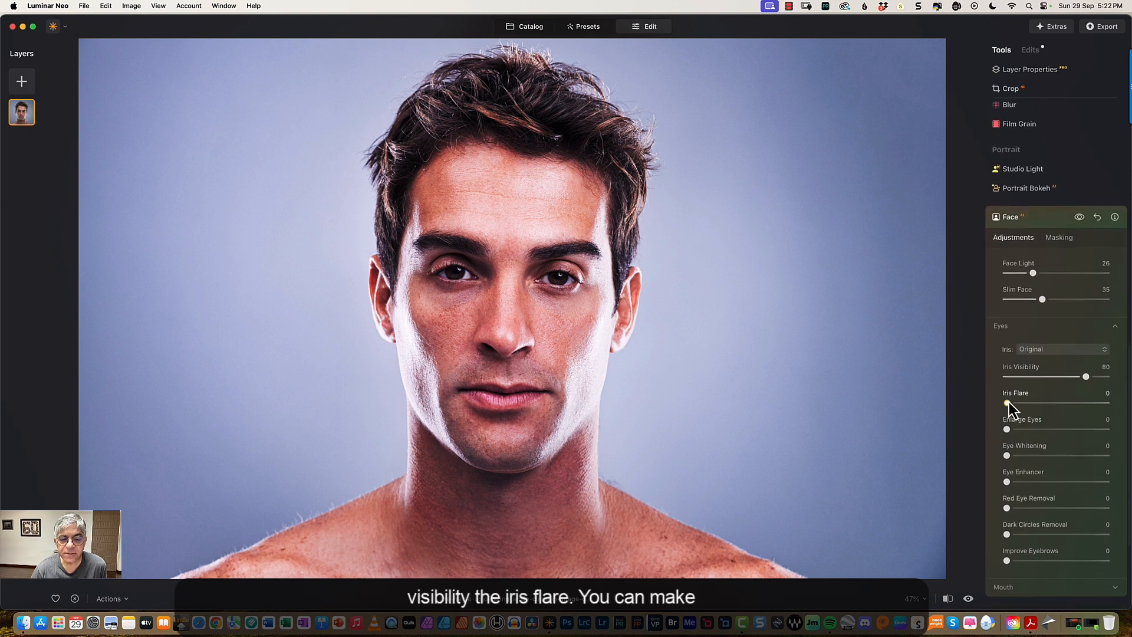
{"action": "left_click_drag", "start_coordinate": [1009, 402], "coordinate": [1028, 431]}
{"action": "scroll", "coordinate": [1035, 456], "scroll_direction": "down", "scroll_amount": 2}
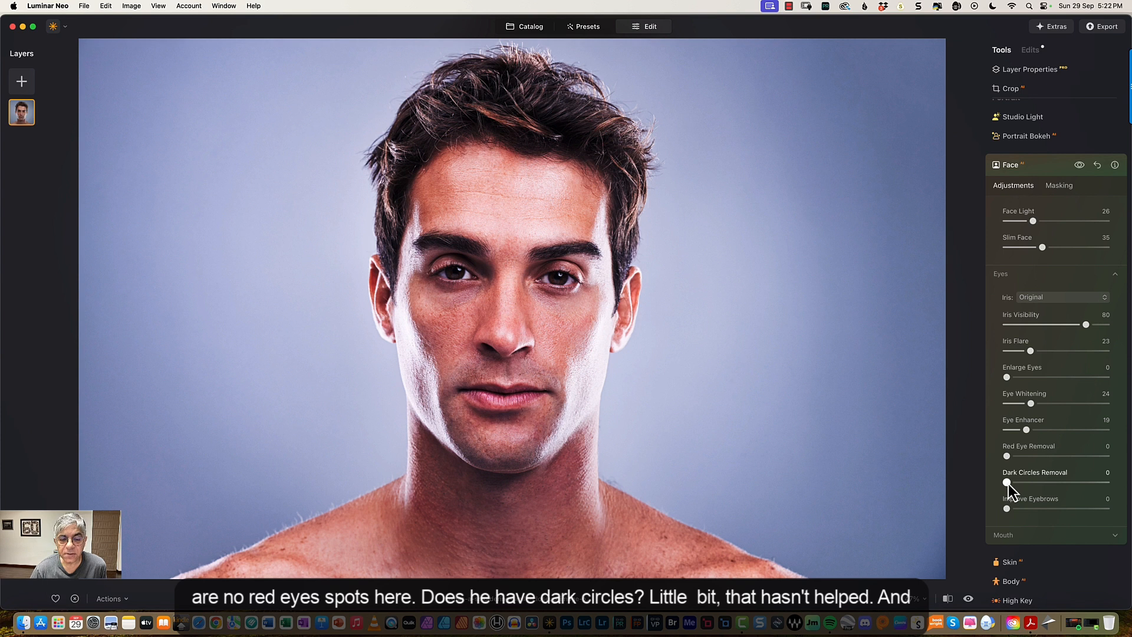
{"action": "left_click_drag", "start_coordinate": [1008, 482], "coordinate": [1052, 508]}
{"action": "left_click", "coordinate": [1028, 537]}
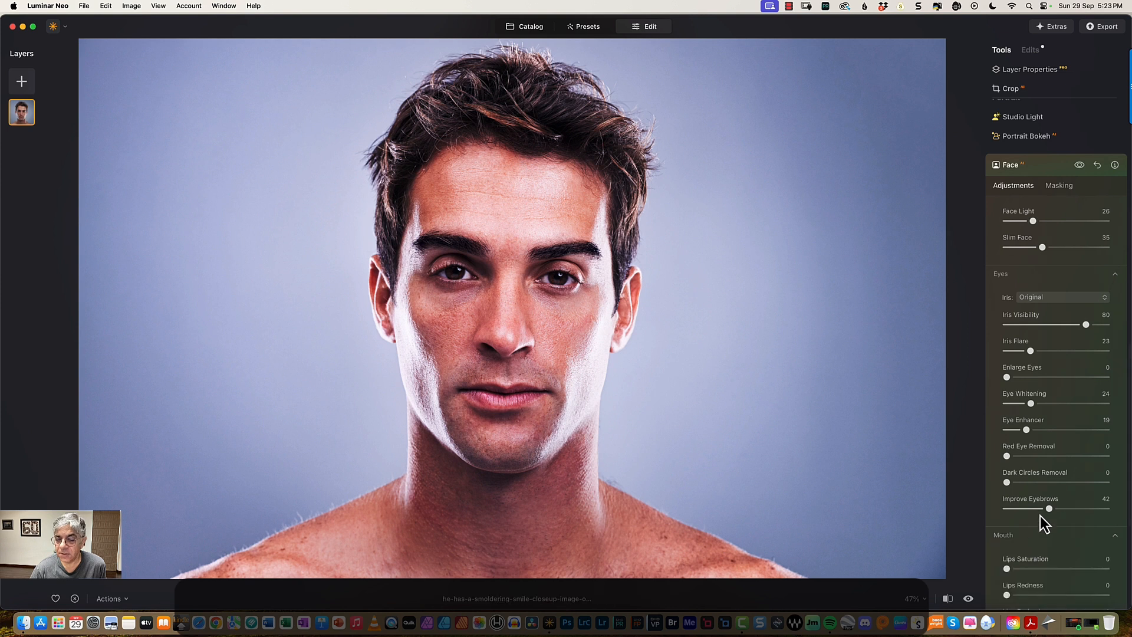
Smooth the skin with an Amount of 23, Shine Removal of 41 and Skin Defects Removal enabled.
{"action": "scroll", "coordinate": [1042, 515], "scroll_direction": "down", "scroll_amount": 5}
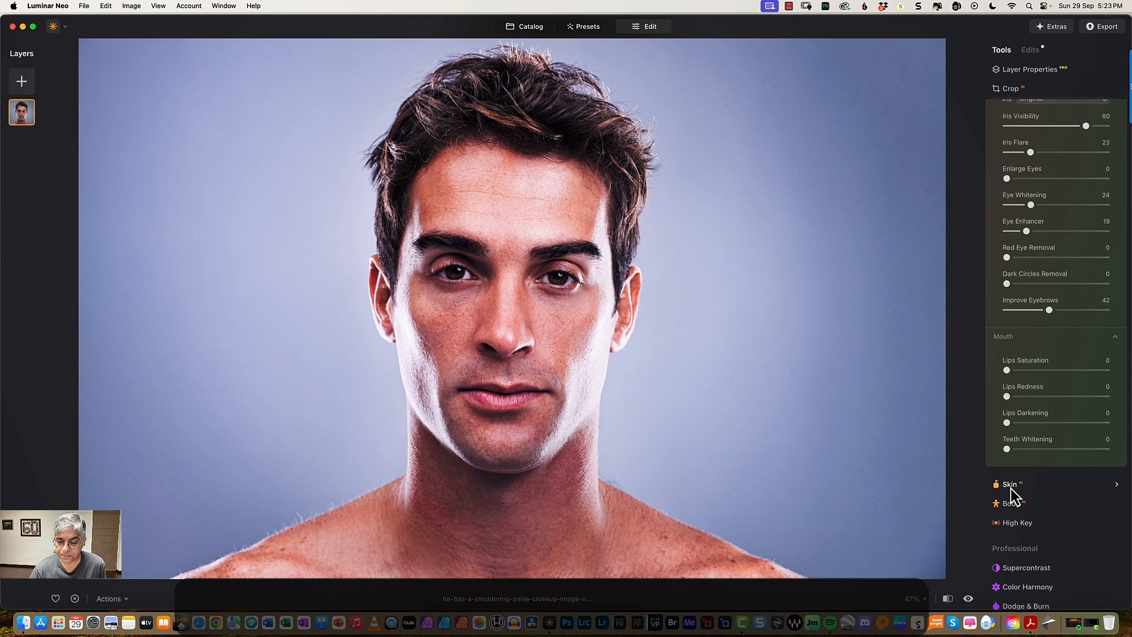
{"action": "left_click", "coordinate": [1029, 478]}
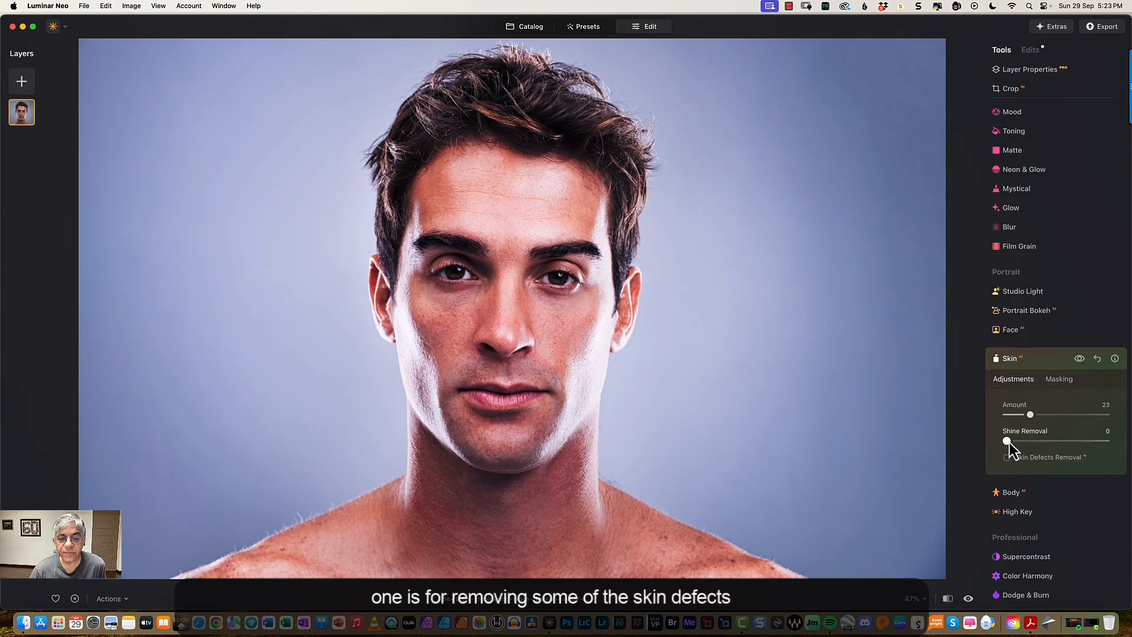
{"action": "left_click_drag", "start_coordinate": [1009, 444], "coordinate": [1050, 444]}
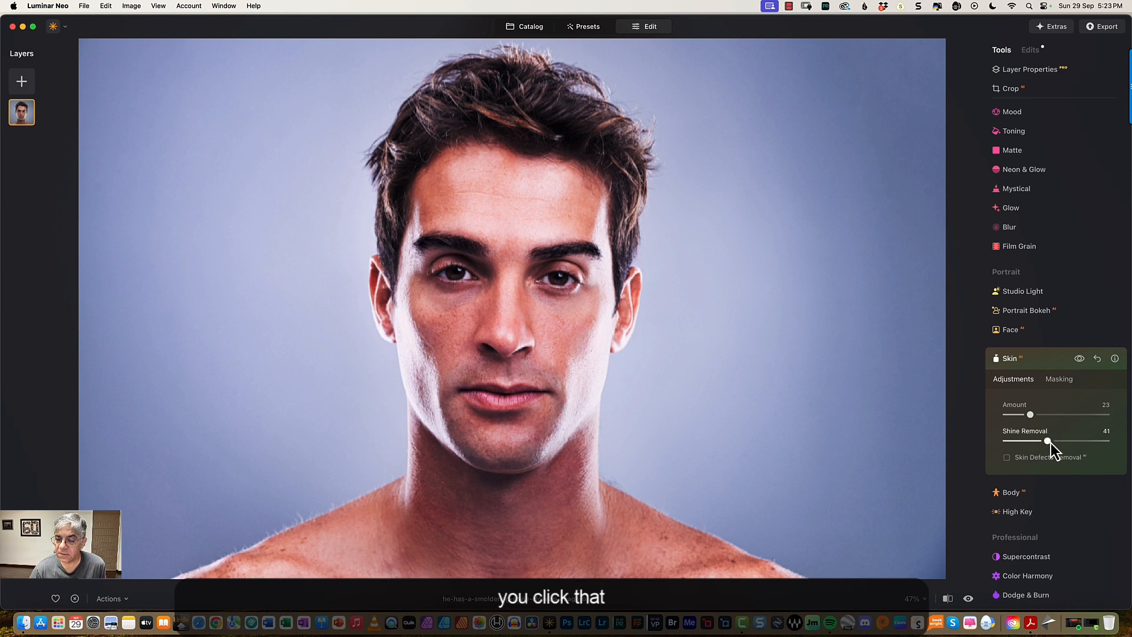
{"action": "left_click", "coordinate": [1038, 457]}
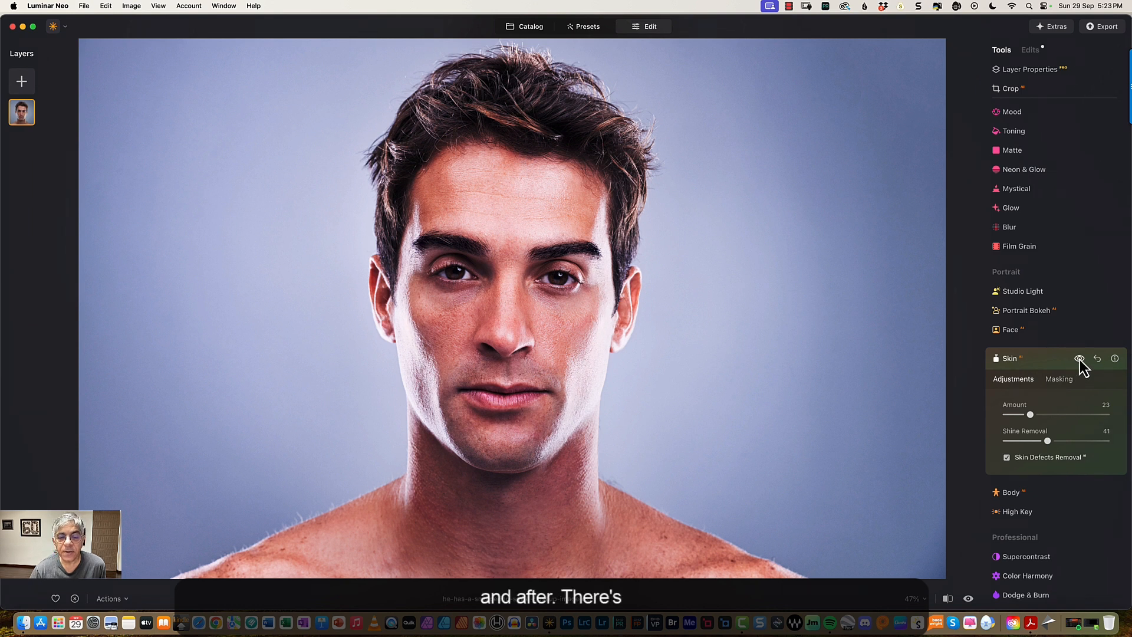
Apply the High Key effect, trying an Amount of 47 and settling on 18.
{"action": "left_click", "coordinate": [1036, 495]}
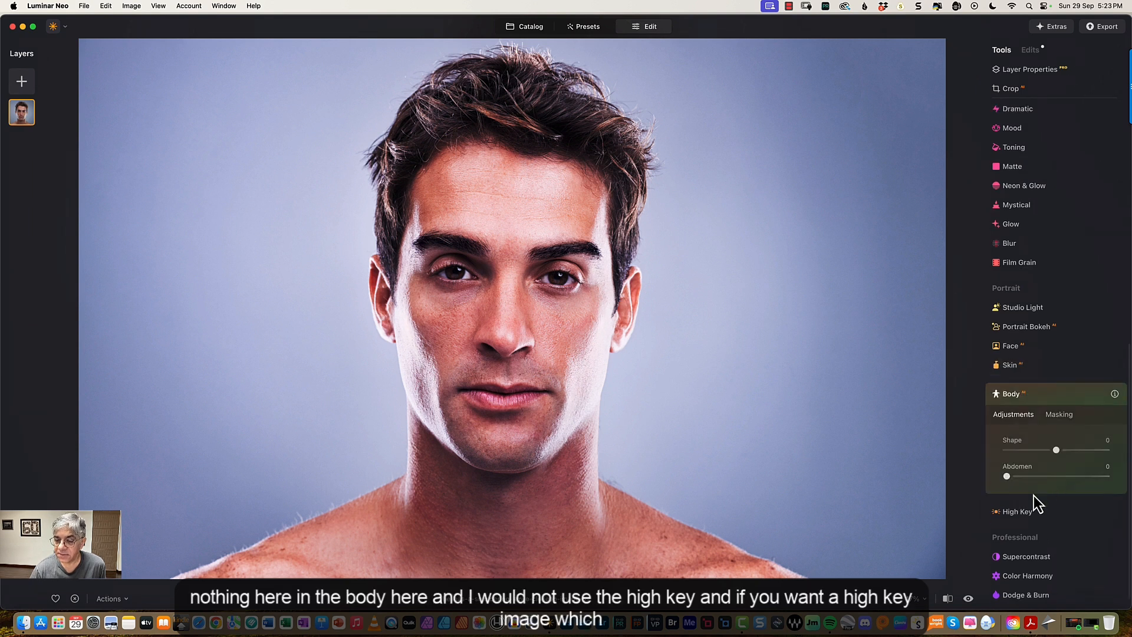
{"action": "left_click", "coordinate": [1029, 497]}
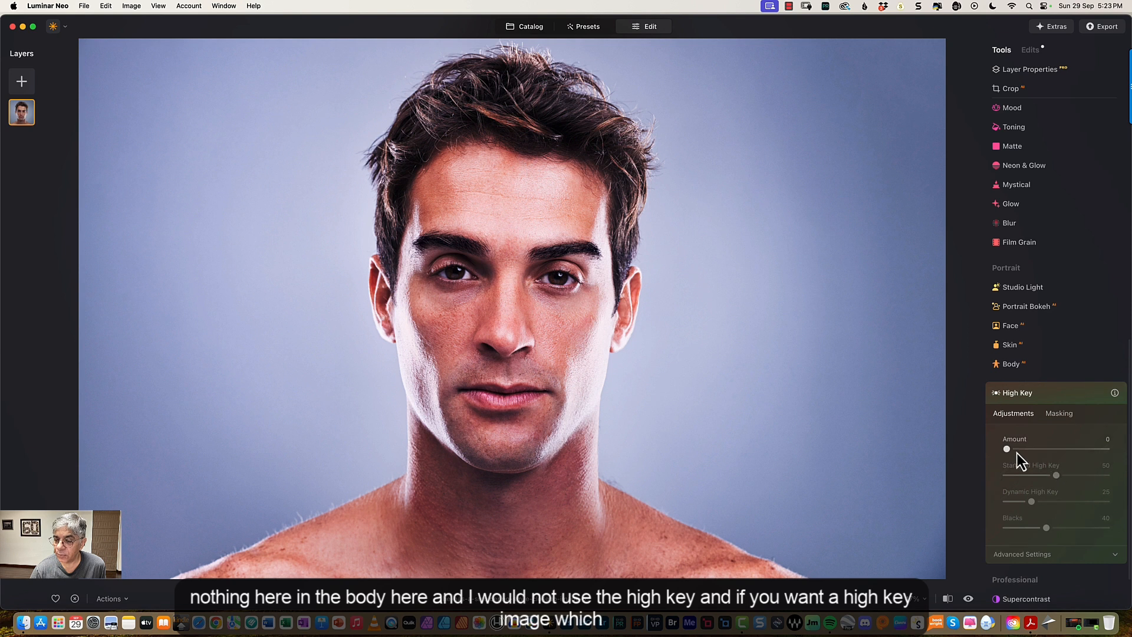
{"action": "left_click_drag", "start_coordinate": [1009, 449], "coordinate": [1056, 450]}
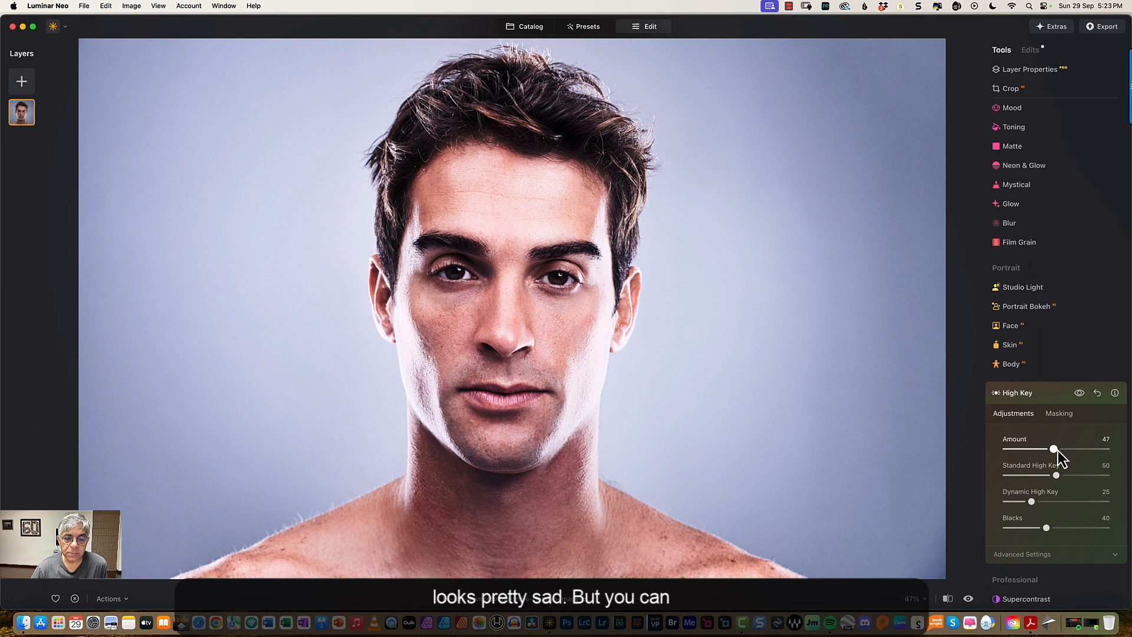
{"action": "left_click_drag", "start_coordinate": [1055, 451], "coordinate": [1026, 451]}
Apply the Mystical effect with an Amount of 33 and lower its Shadows.
{"action": "scroll", "coordinate": [1040, 230], "scroll_direction": "up", "scroll_amount": 3}
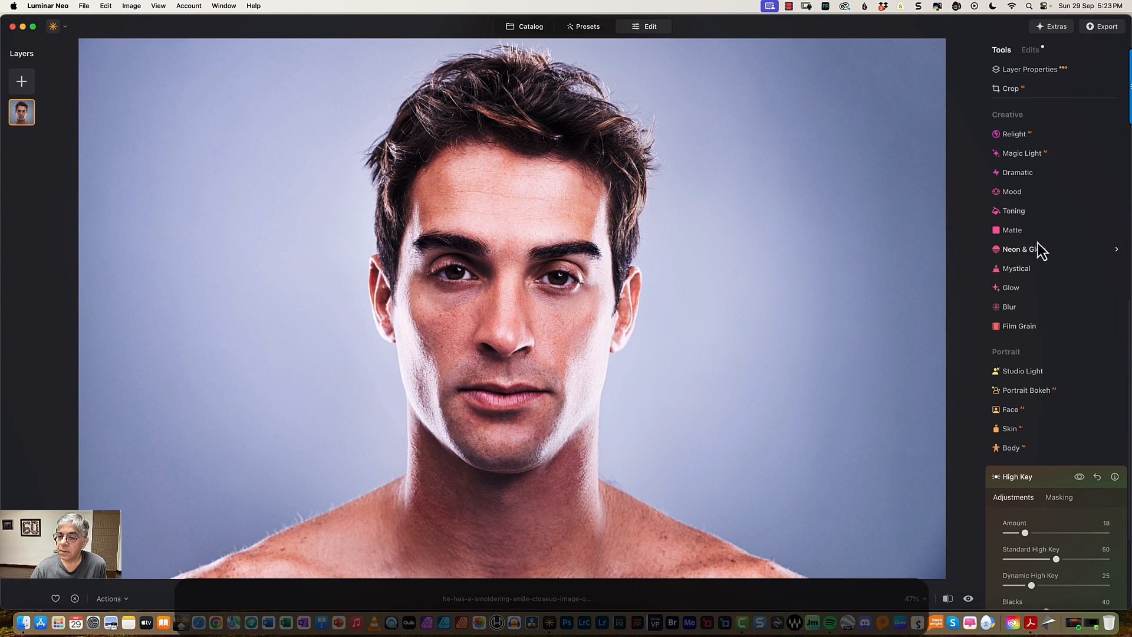
{"action": "left_click", "coordinate": [1036, 276]}
{"action": "left_click_drag", "start_coordinate": [1004, 334], "coordinate": [1042, 335]}
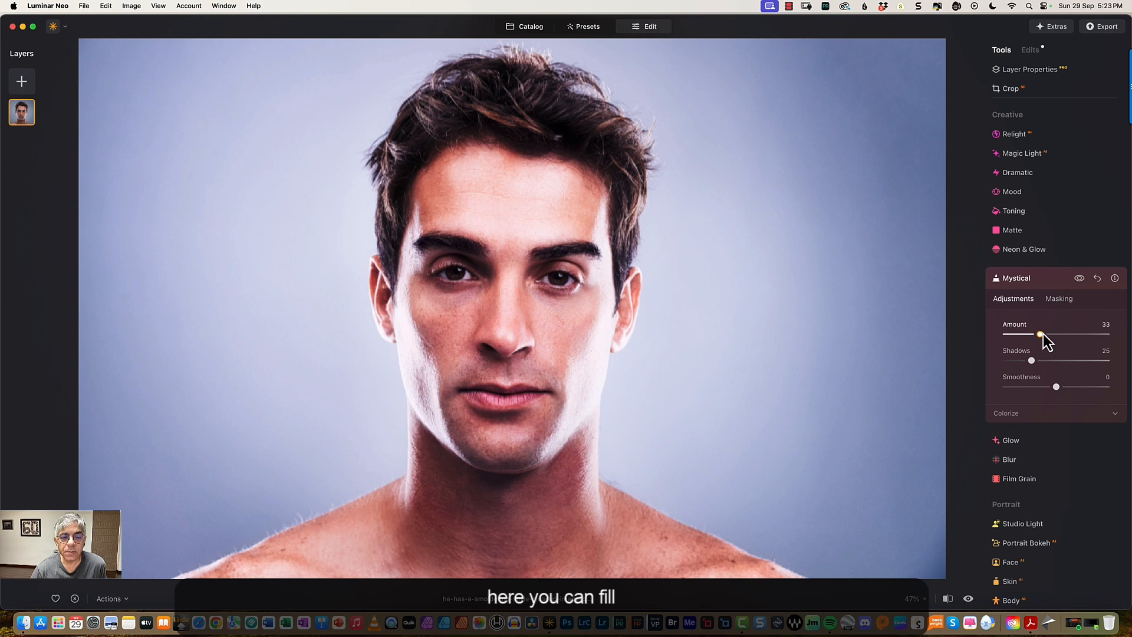
{"action": "left_click_drag", "start_coordinate": [1029, 360], "coordinate": [968, 374]}
Look through the Glow, Toning and Matte tools, trying the Matte Amount and returning it to 0.
{"action": "left_click", "coordinate": [1017, 443]}
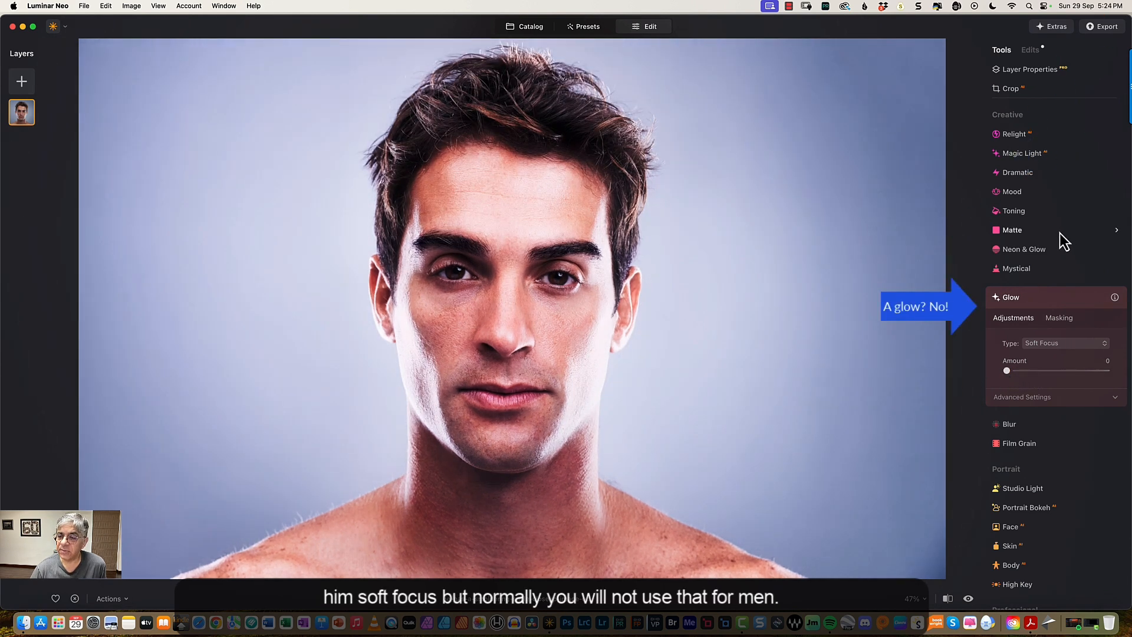
{"action": "left_click", "coordinate": [1036, 222]}
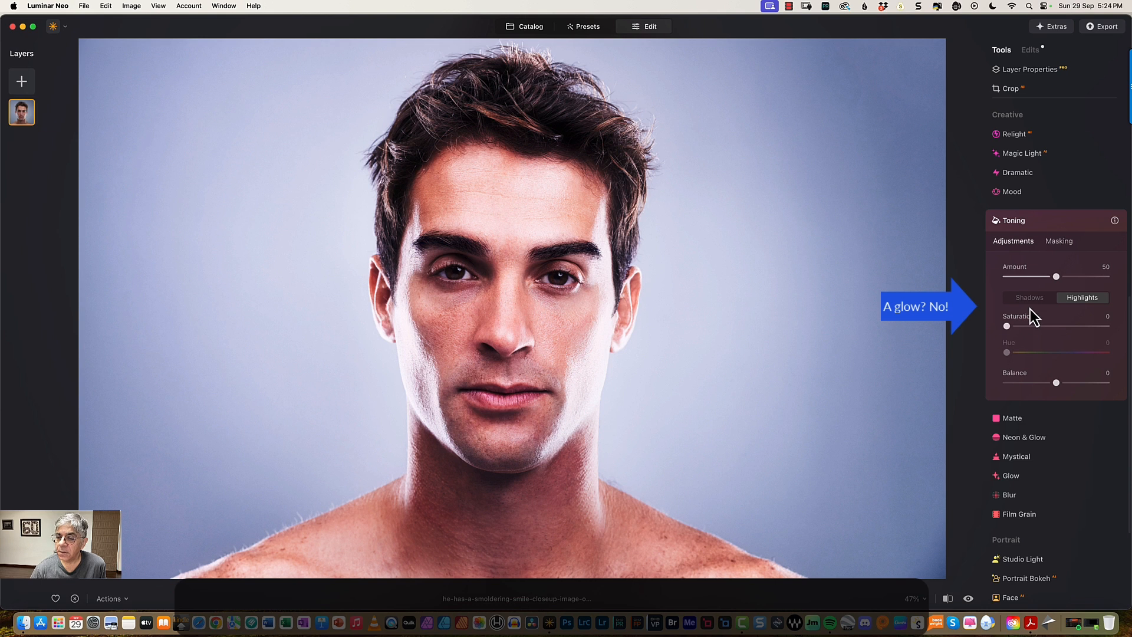
{"action": "left_click", "coordinate": [1025, 419]}
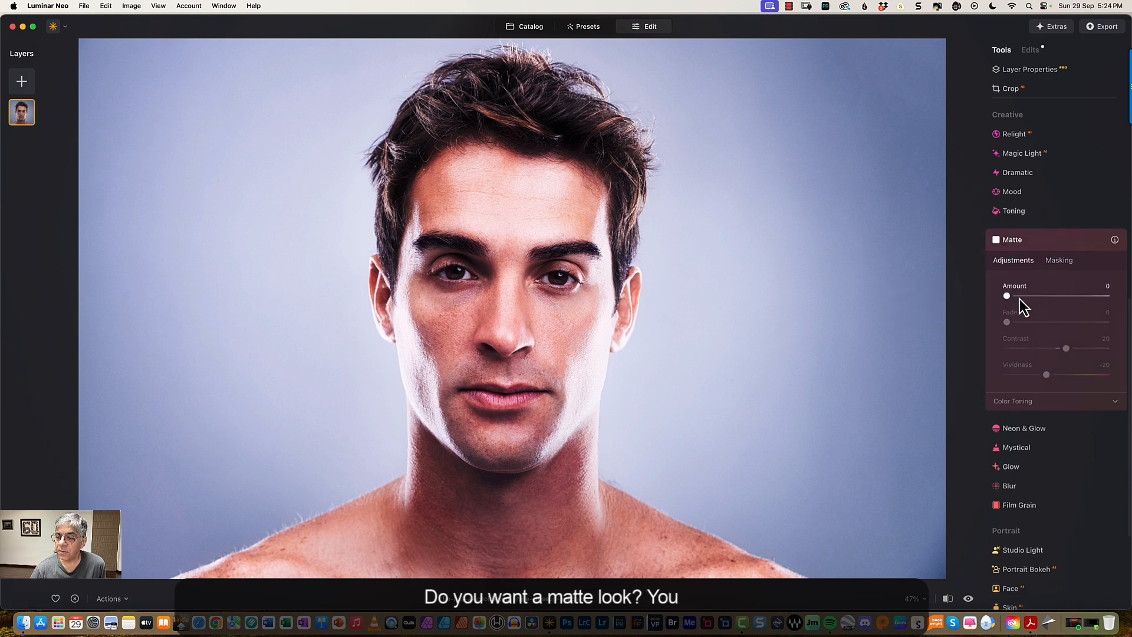
{"action": "left_click_drag", "start_coordinate": [1015, 296], "coordinate": [968, 296]}
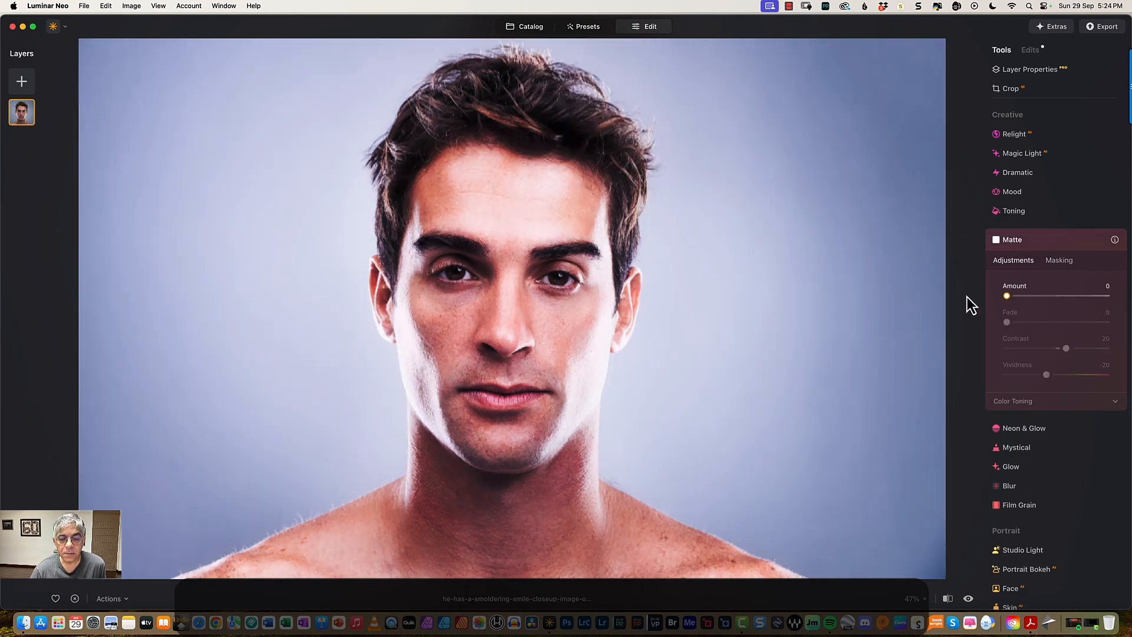
{"action": "scroll", "coordinate": [1091, 253], "scroll_direction": "up", "scroll_amount": 3}
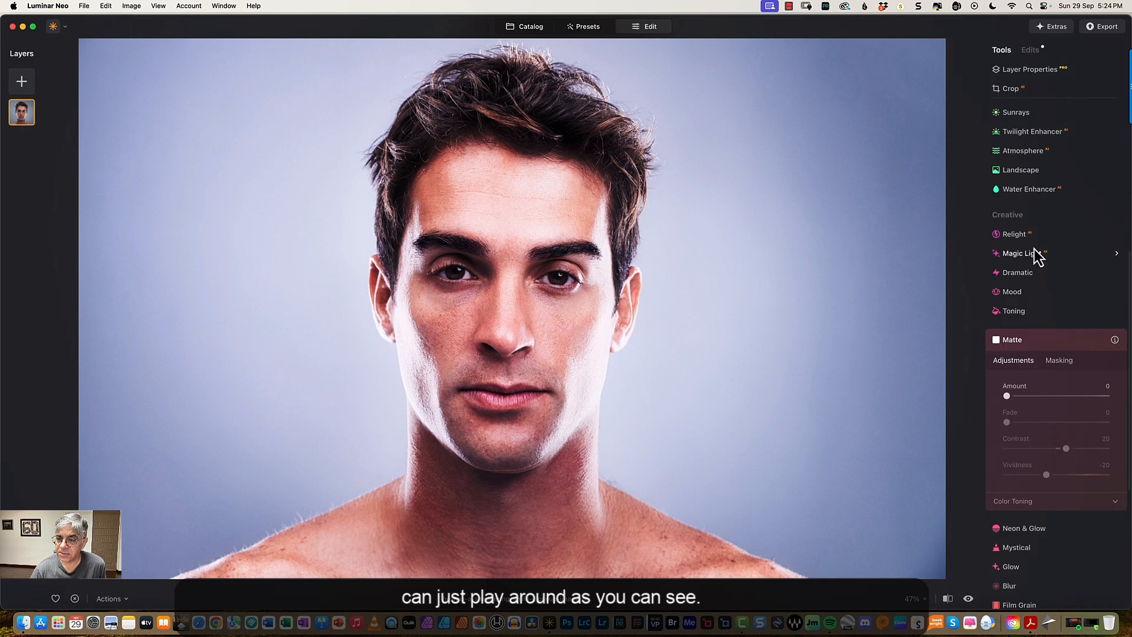
{"action": "scroll", "coordinate": [1036, 256], "scroll_direction": "up", "scroll_amount": 5}
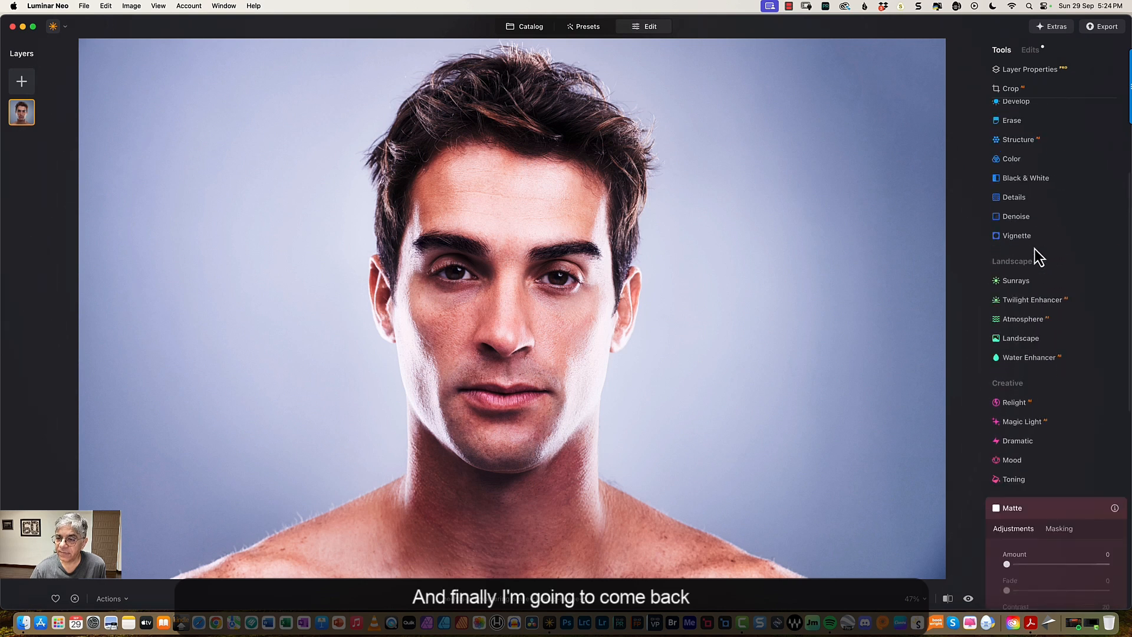
Add a vignette centred on the man's face with an Amount of -57, Size of 56 and Roundness of 24.
{"action": "left_click", "coordinate": [1031, 238]}
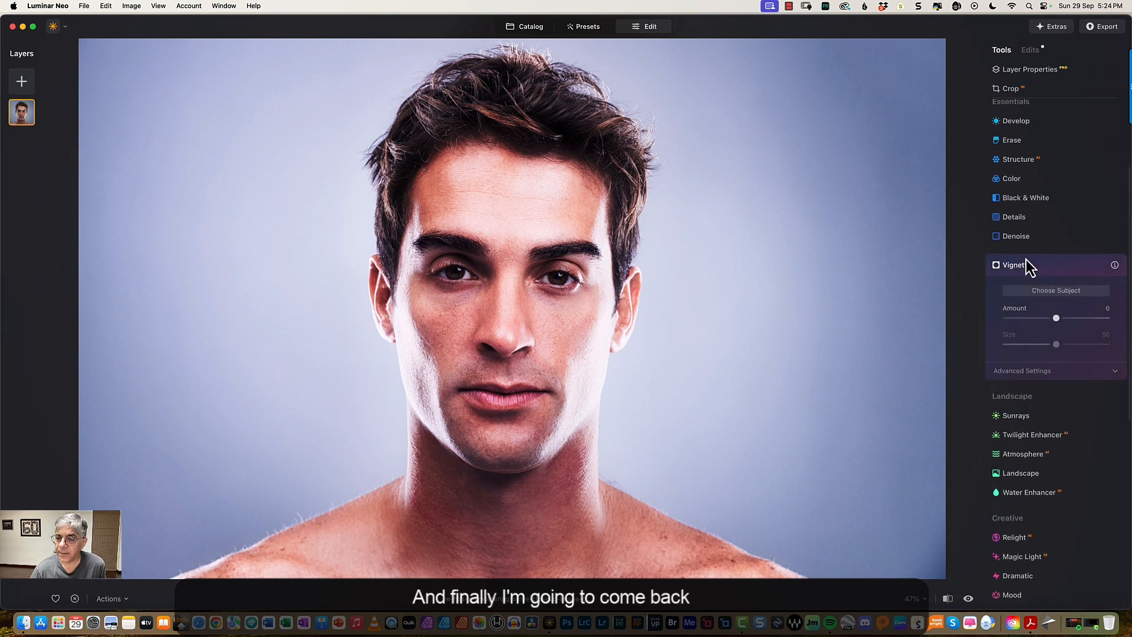
{"action": "left_click", "coordinate": [1050, 292]}
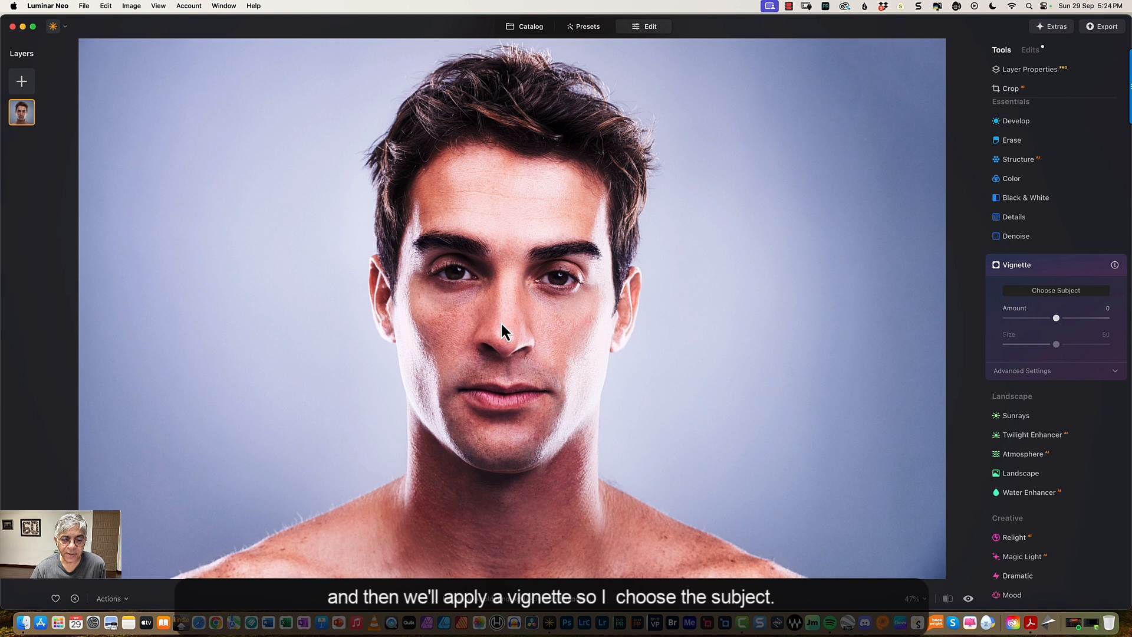
{"action": "left_click", "coordinate": [1042, 293]}
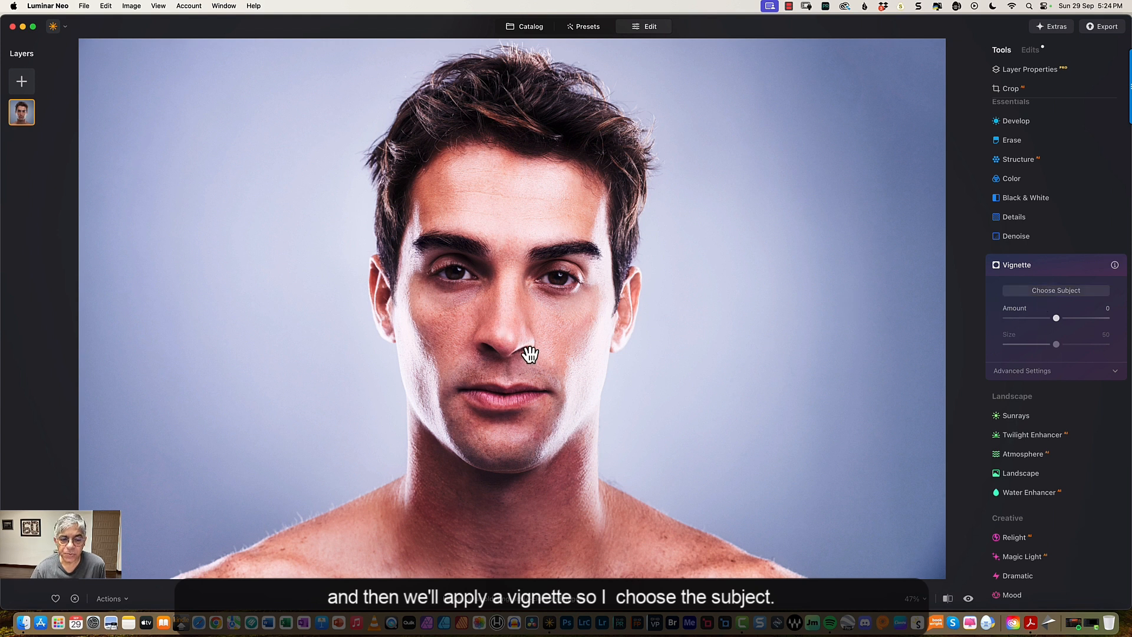
{"action": "left_click", "coordinate": [1046, 293]}
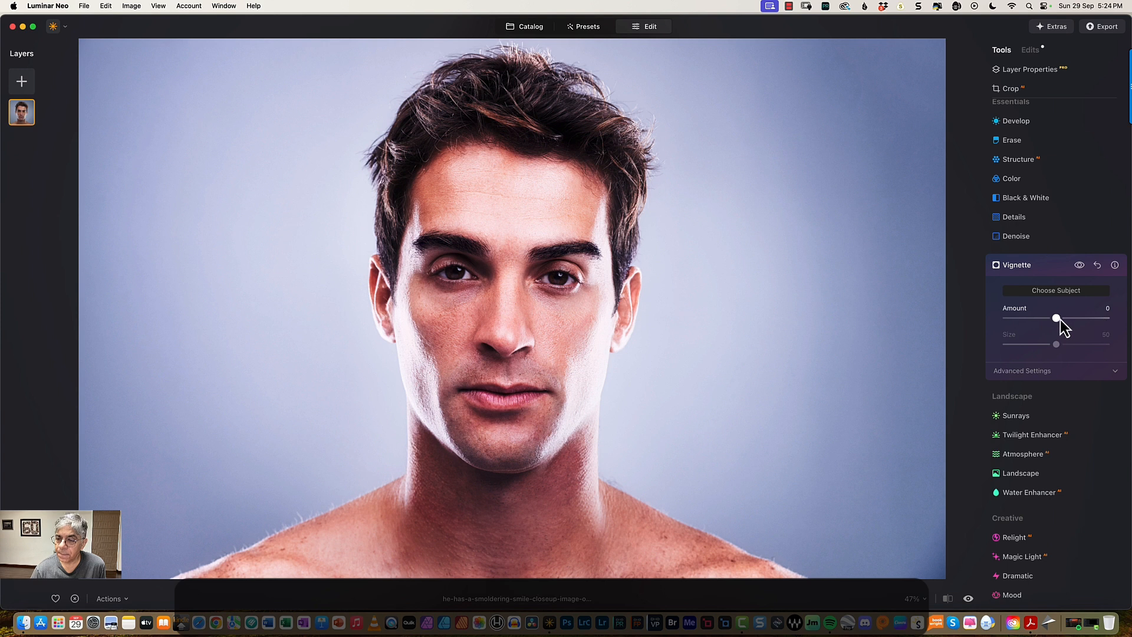
{"action": "left_click_drag", "start_coordinate": [1056, 319], "coordinate": [1062, 347]}
{"action": "left_click", "coordinate": [1048, 377]}
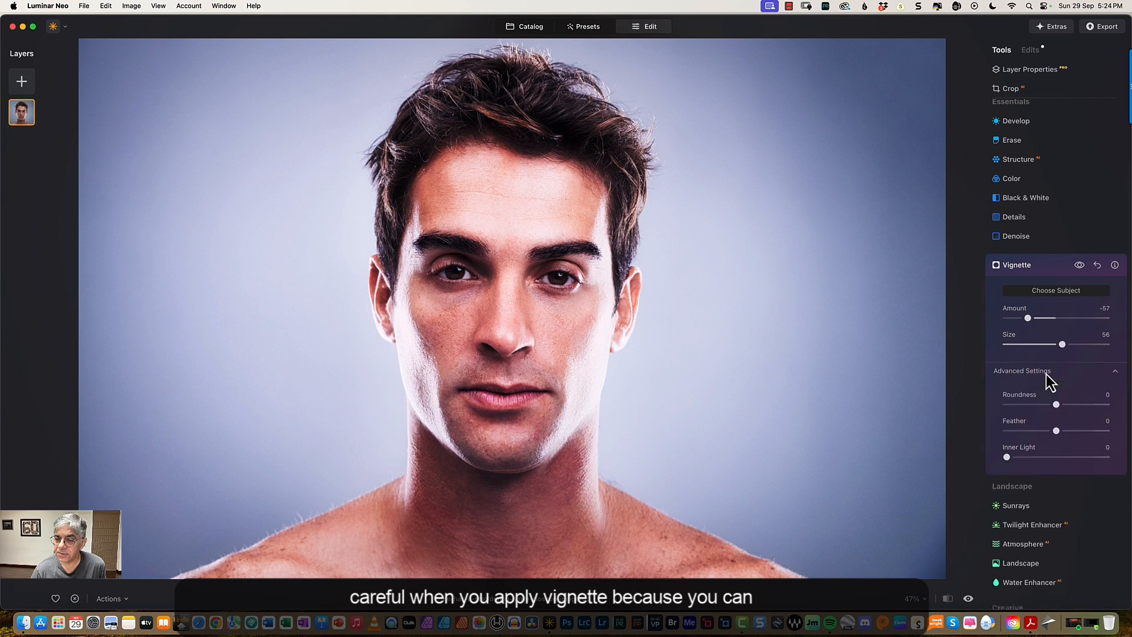
{"action": "left_click_drag", "start_coordinate": [1056, 405], "coordinate": [1070, 405]}
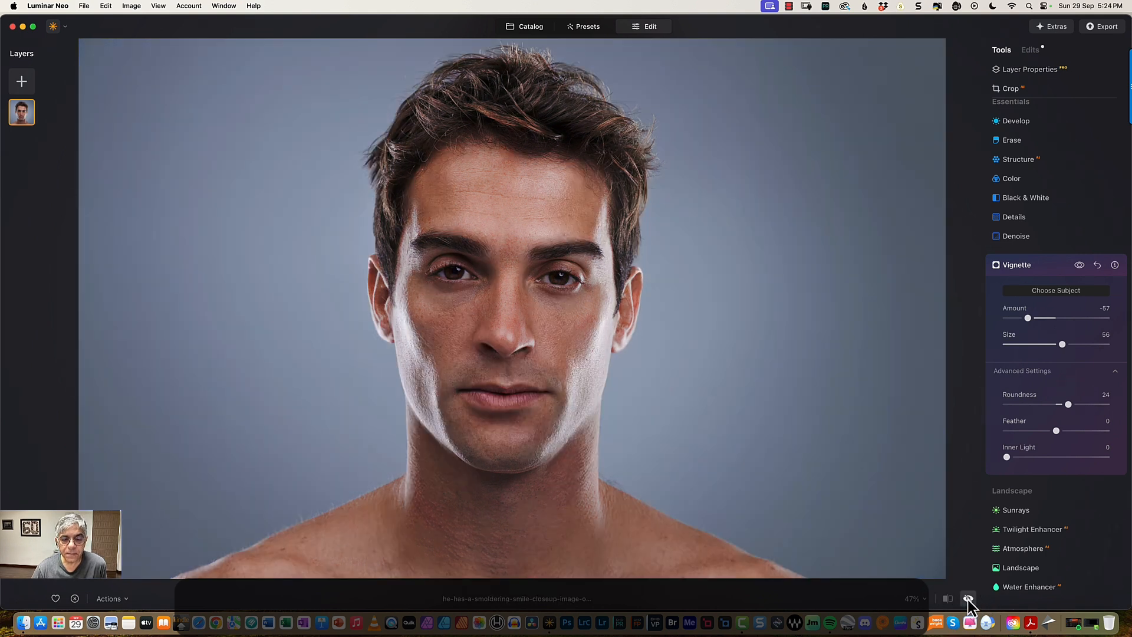
Compare the edited portrait of the man with the original photo.
{"action": "left_click", "coordinate": [967, 599]}
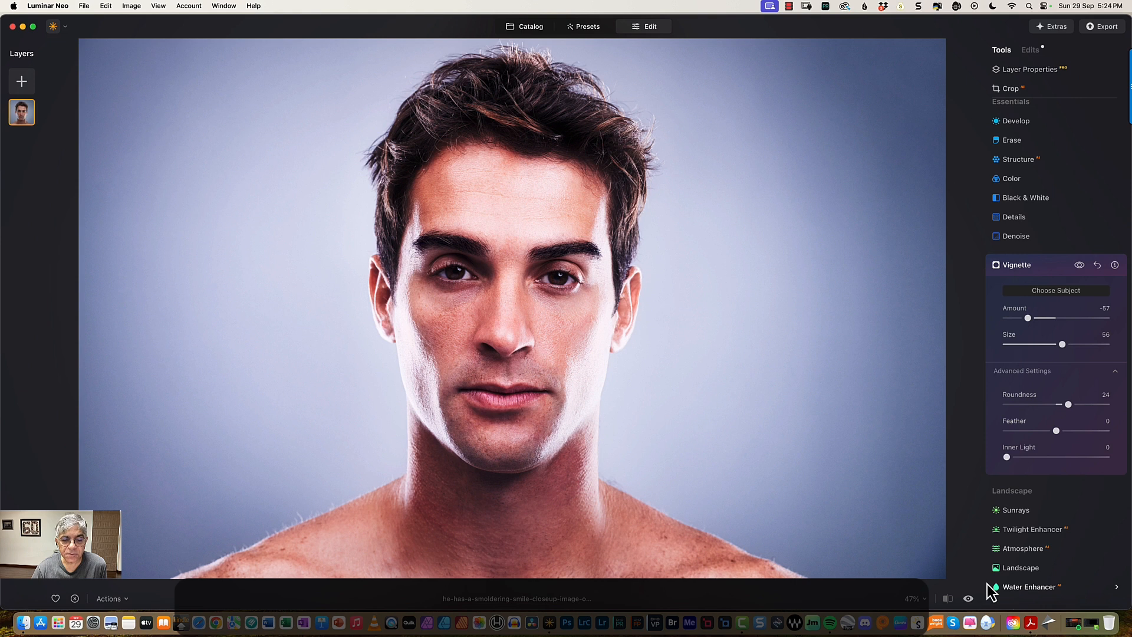
{"action": "left_click", "coordinate": [988, 587]}
{"action": "left_click", "coordinate": [967, 598]}
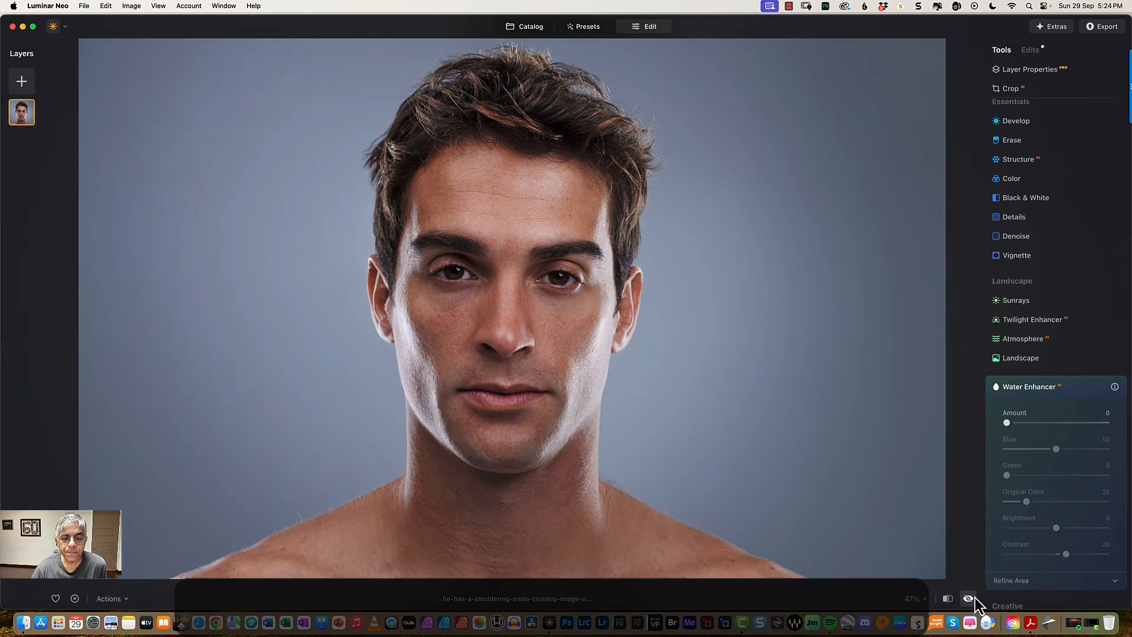
{"action": "left_click", "coordinate": [973, 598]}
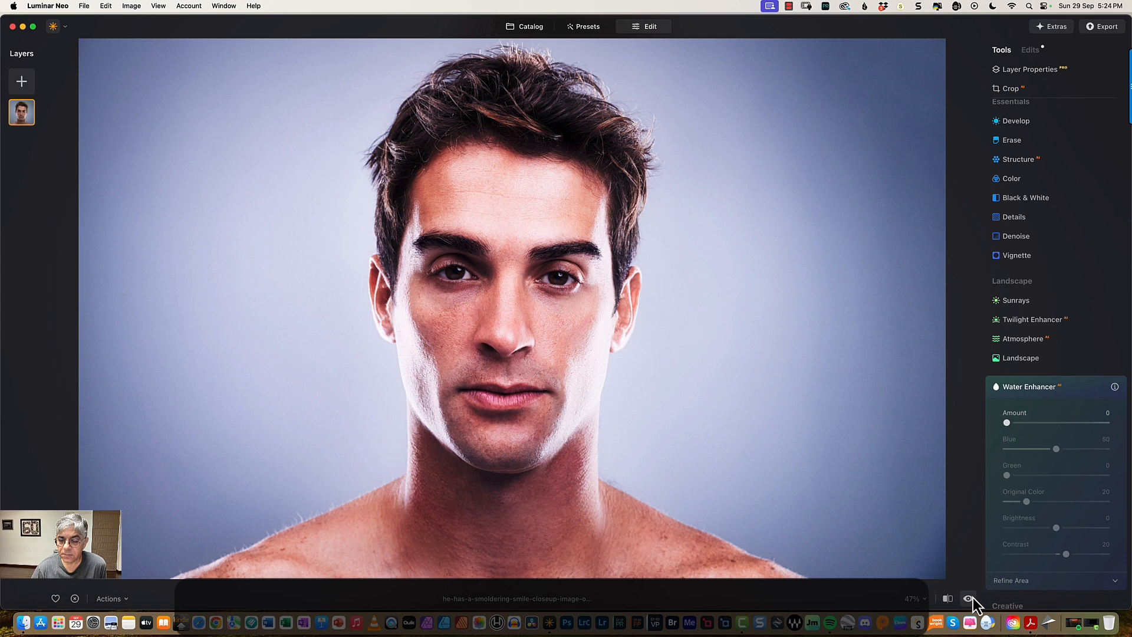
{"action": "left_click", "coordinate": [970, 601]}
{"action": "left_click", "coordinate": [969, 600]}
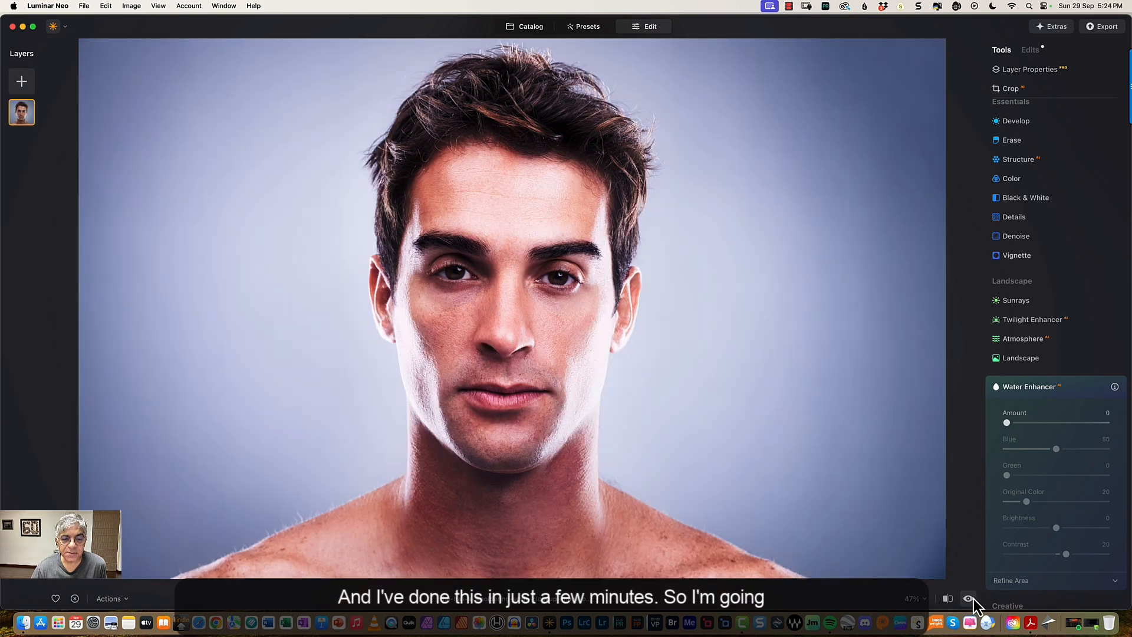
Return to the catalog, select the portrait of the long-haired woman and show the presets for it.
{"action": "left_click", "coordinate": [526, 30]}
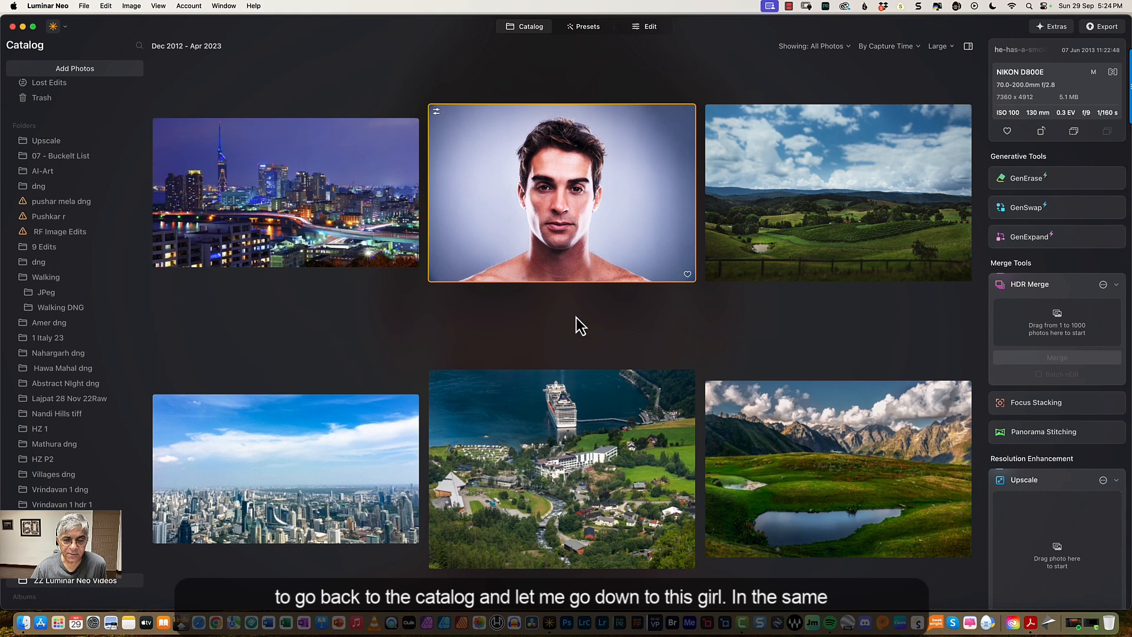
{"action": "scroll", "coordinate": [577, 321], "scroll_direction": "down", "scroll_amount": 10}
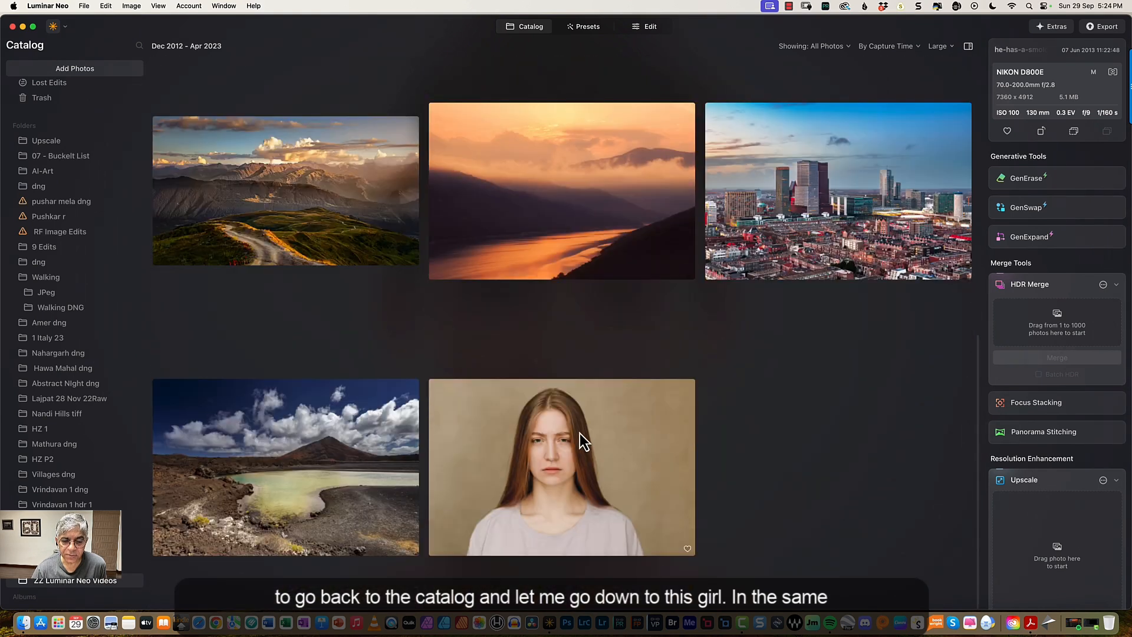
{"action": "left_click", "coordinate": [579, 433]}
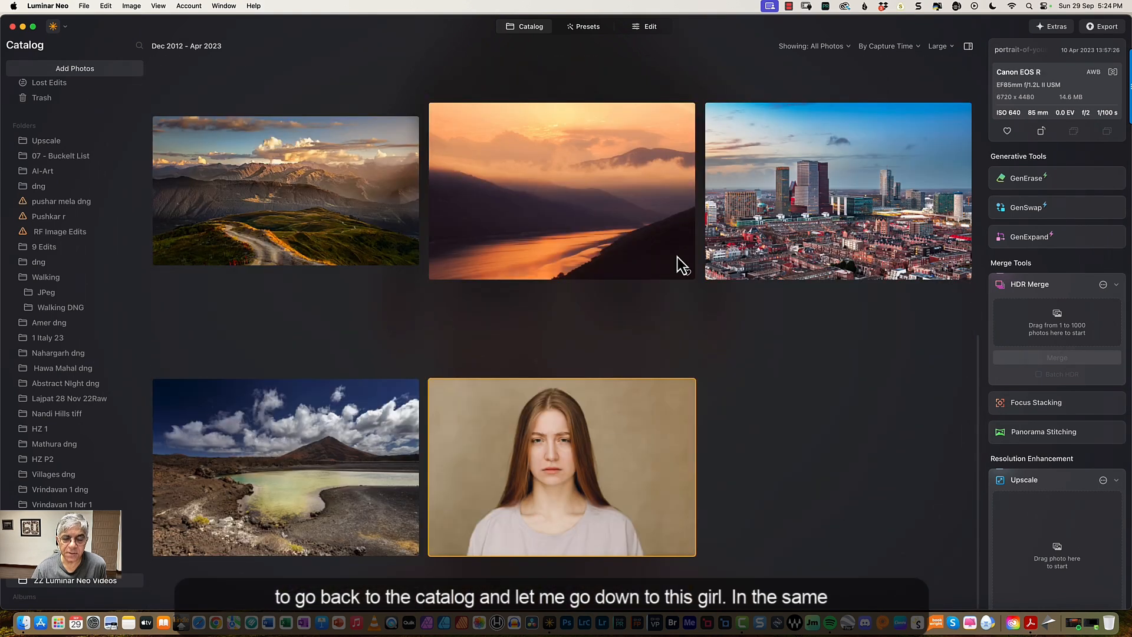
{"action": "left_click", "coordinate": [596, 32]}
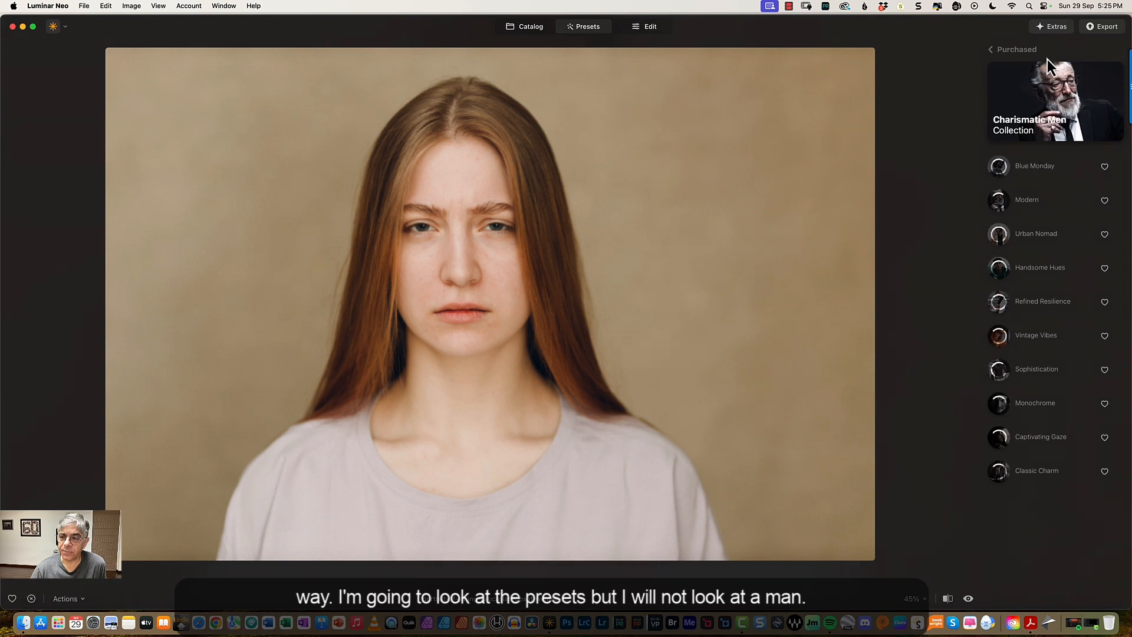
Apply the Soulful preset from the Monochrome portrait collection, mark it as a favourite and compare it with the original.
{"action": "left_click", "coordinate": [992, 52]}
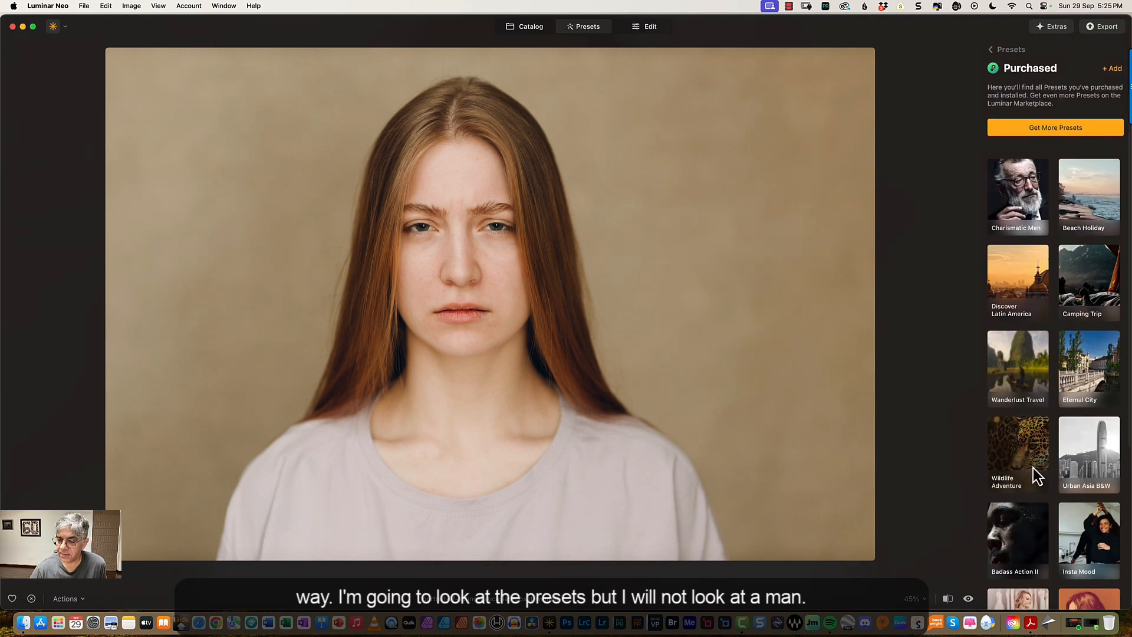
{"action": "scroll", "coordinate": [1033, 468], "scroll_direction": "down", "scroll_amount": 5}
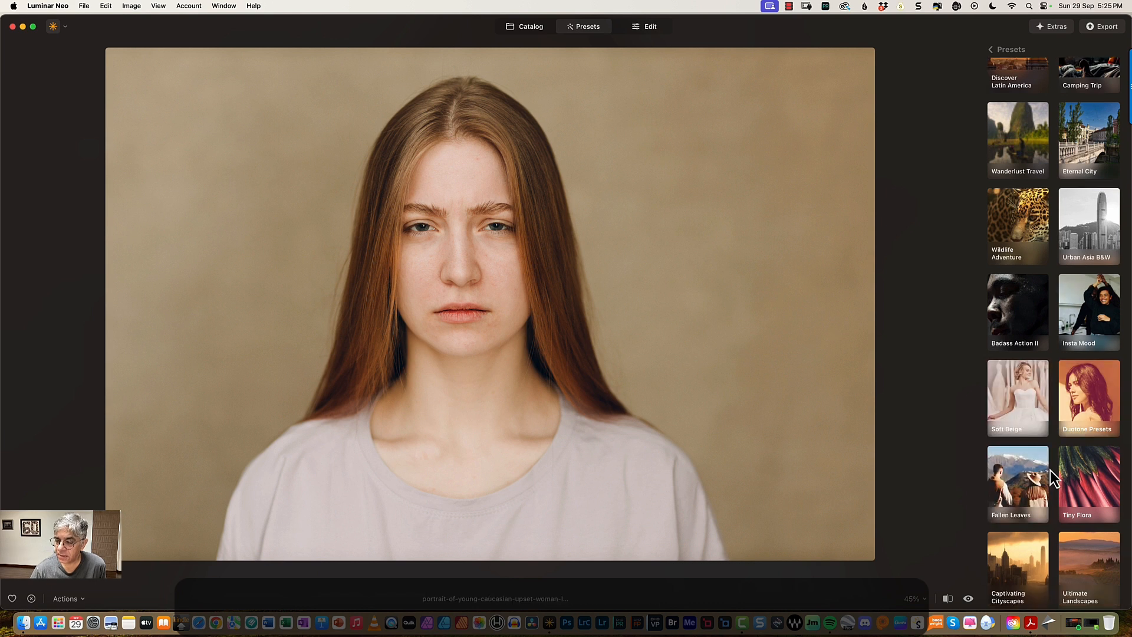
{"action": "scroll", "coordinate": [1050, 472], "scroll_direction": "up", "scroll_amount": 2}
{"action": "scroll", "coordinate": [1050, 468], "scroll_direction": "up", "scroll_amount": 4}
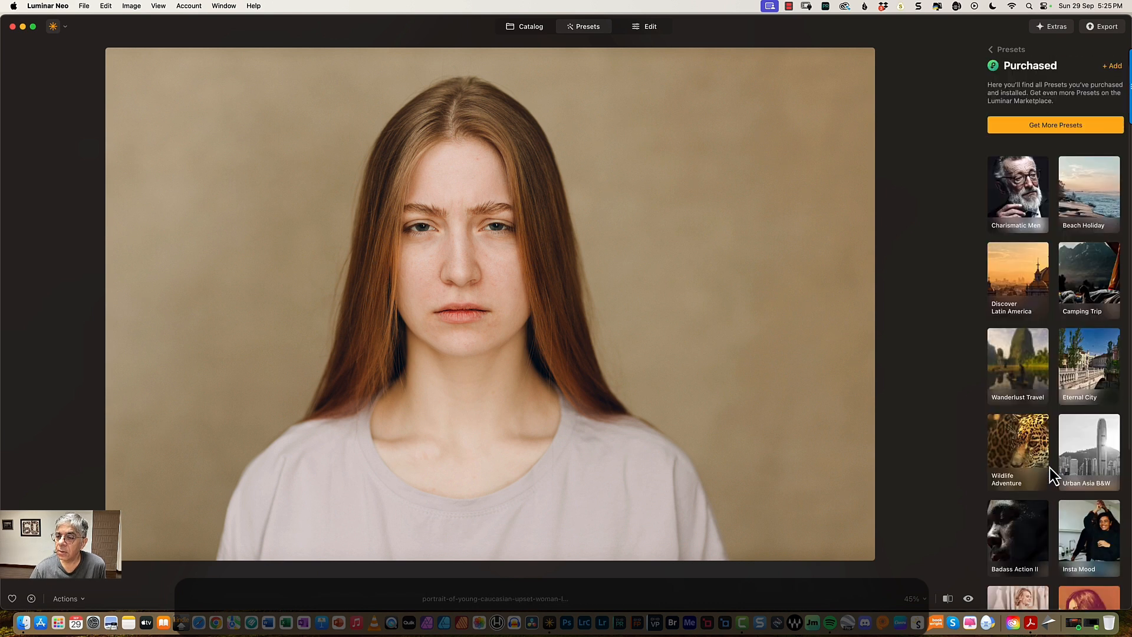
{"action": "left_click", "coordinate": [995, 49]}
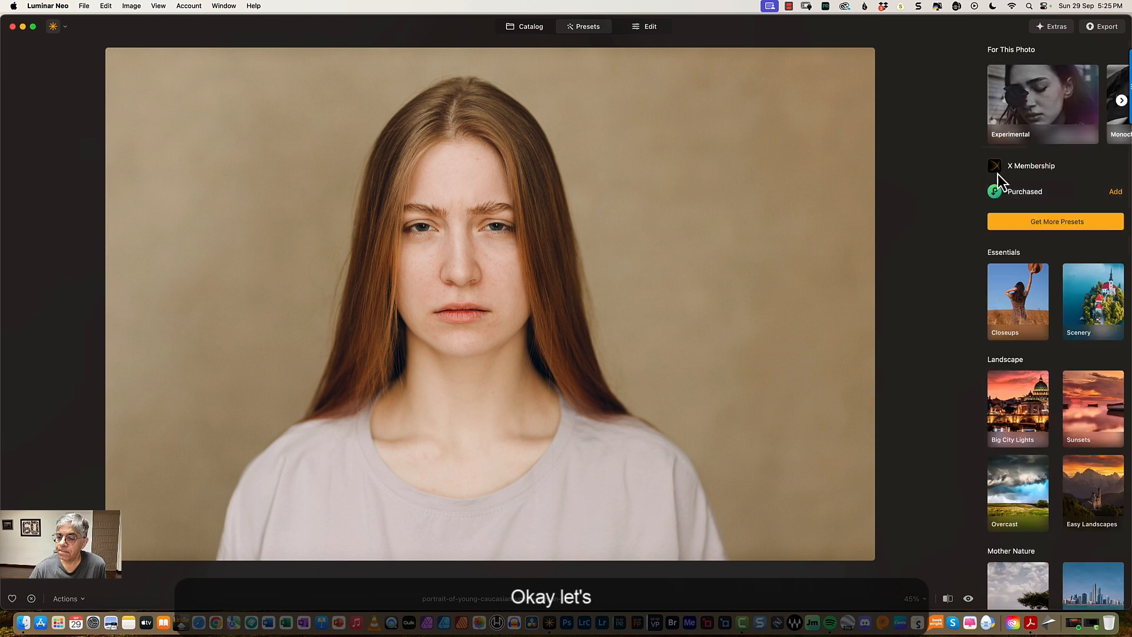
{"action": "scroll", "coordinate": [1032, 460], "scroll_direction": "down", "scroll_amount": 4}
{"action": "scroll", "coordinate": [1041, 465], "scroll_direction": "down", "scroll_amount": 4}
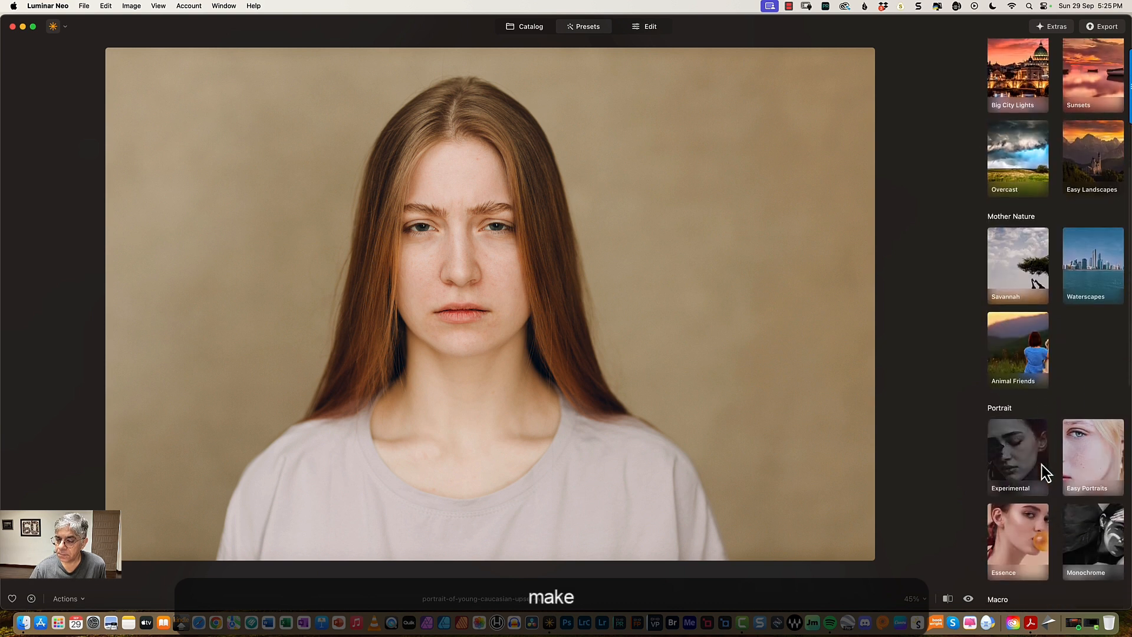
{"action": "scroll", "coordinate": [1043, 470], "scroll_direction": "down", "scroll_amount": 2}
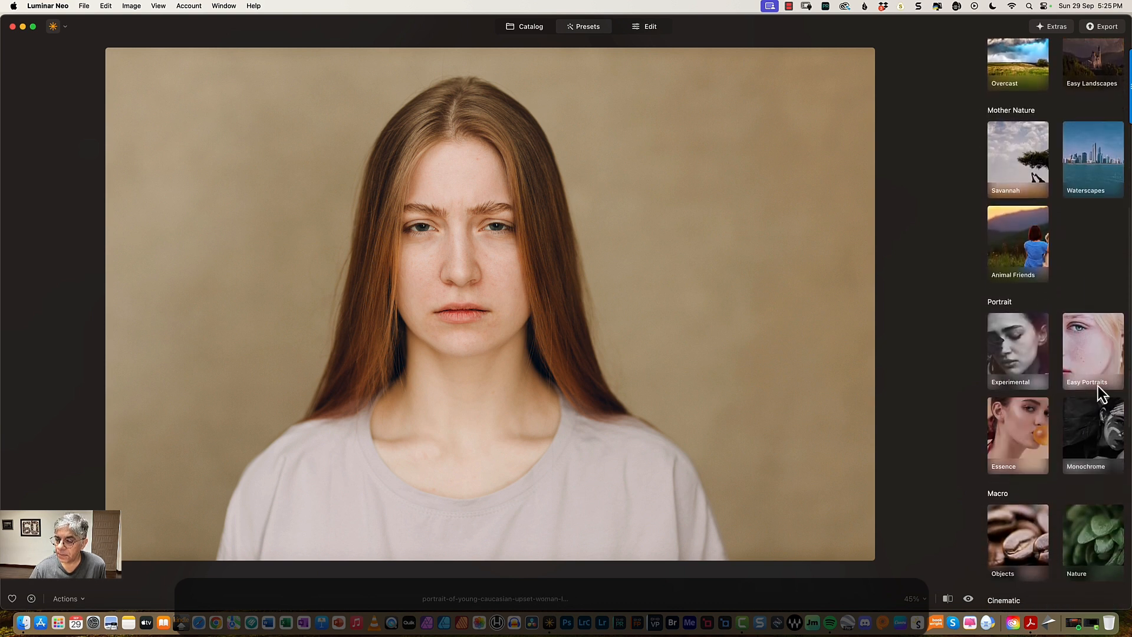
{"action": "left_click", "coordinate": [1092, 424]}
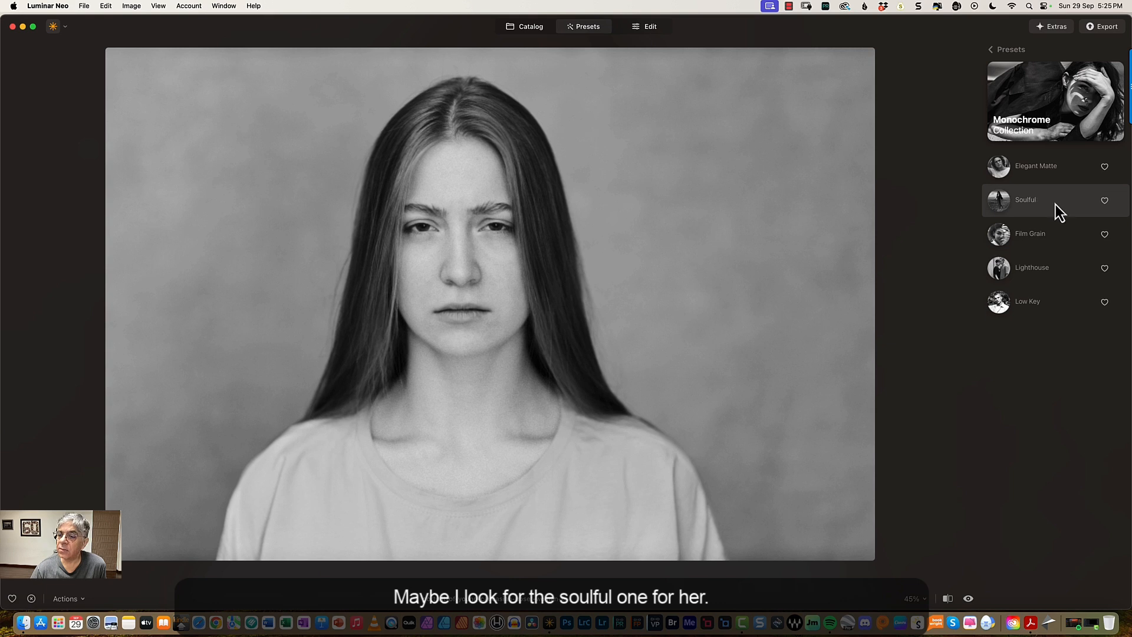
{"action": "left_click", "coordinate": [1037, 204]}
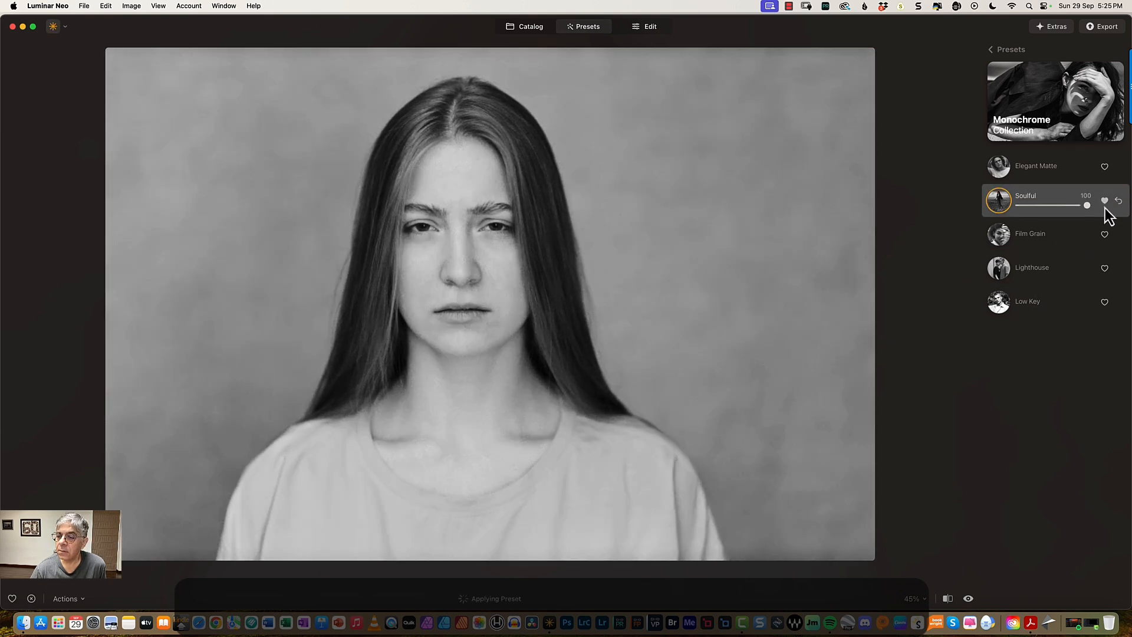
{"action": "left_click", "coordinate": [968, 599]}
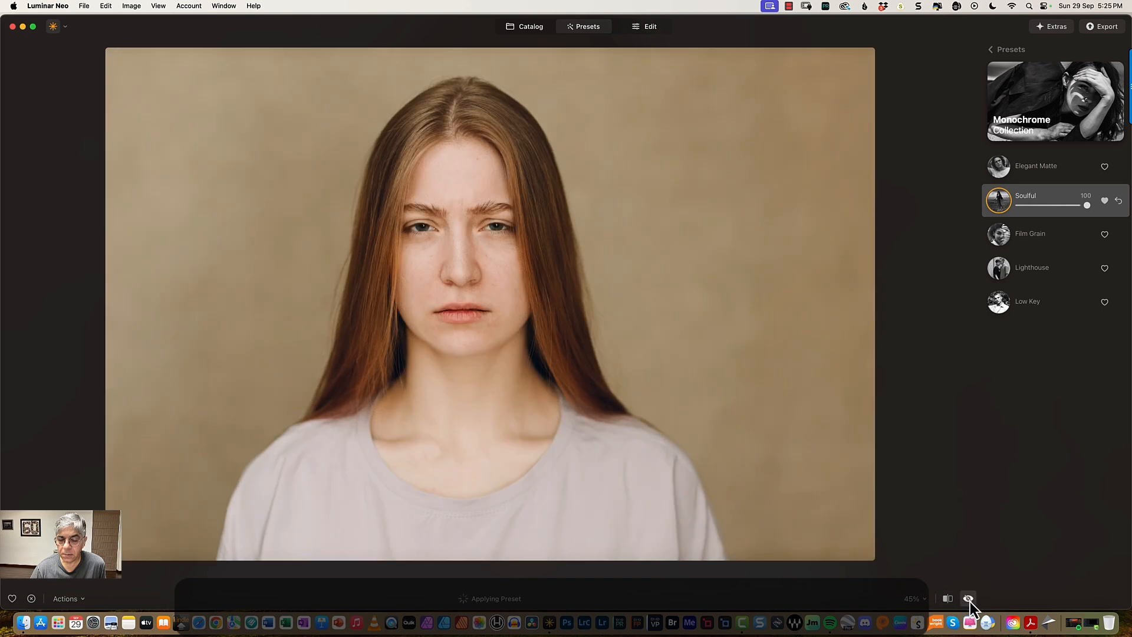
{"action": "left_click", "coordinate": [968, 599]}
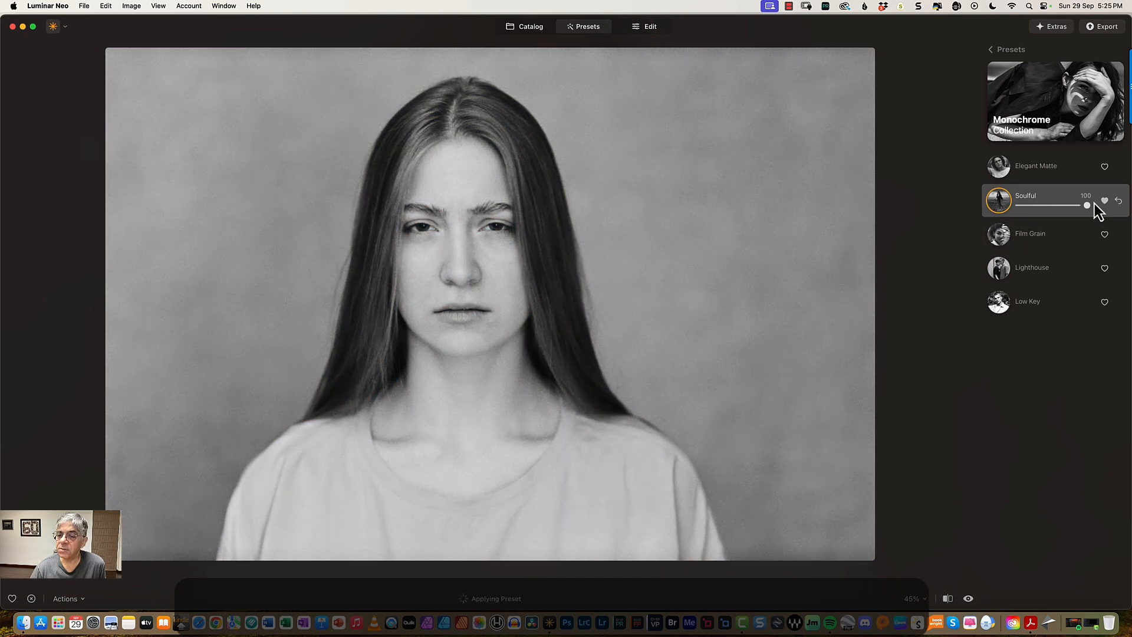
Start editing the woman's portrait and raise the Accent in Enhance AI.
{"action": "left_click", "coordinate": [644, 27]}
{"action": "left_click", "coordinate": [1022, 131]}
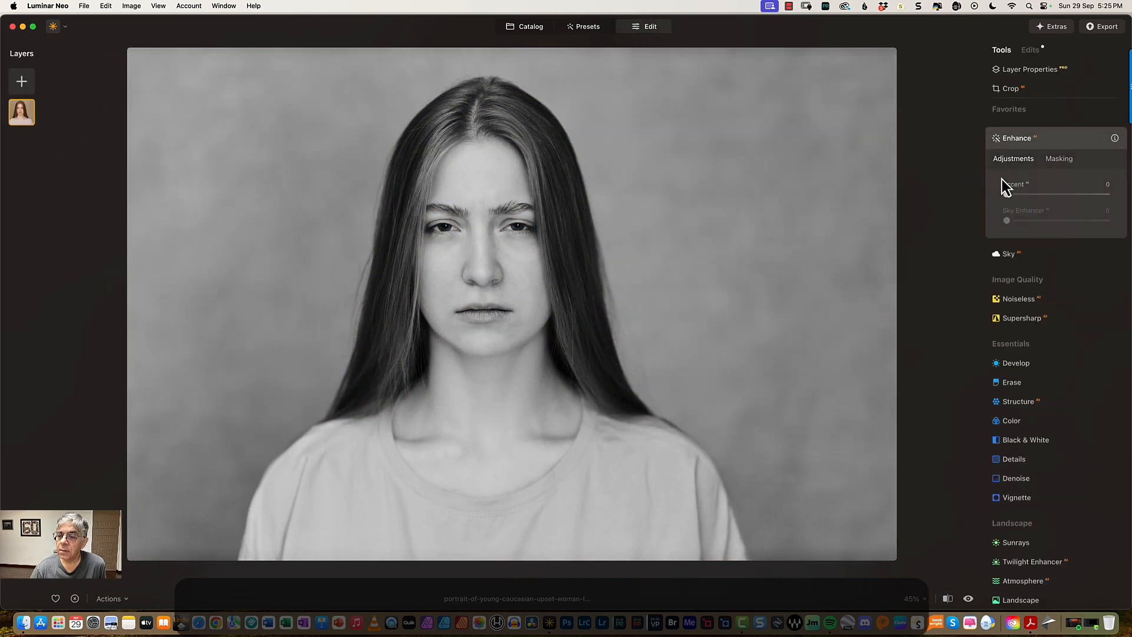
{"action": "left_click_drag", "start_coordinate": [1007, 195], "coordinate": [1055, 184]}
Develop the portrait with Exposure -0.18, Smart Contrast 53, Highlights 41, Shadows -29, Blacks -18 and Whites 14.
{"action": "left_click", "coordinate": [1016, 365]}
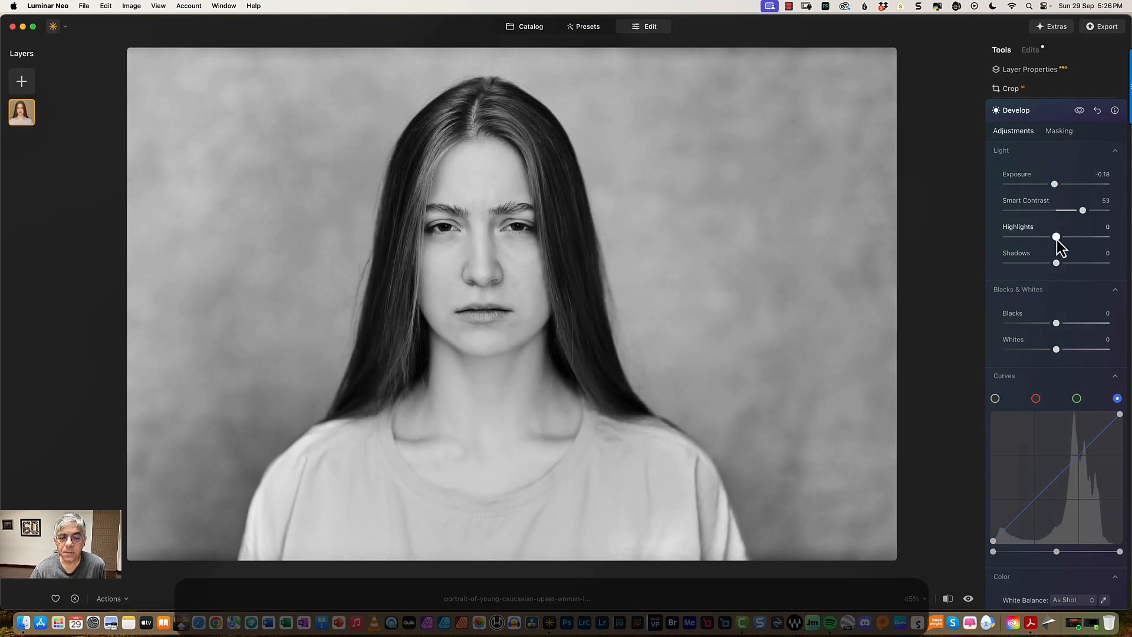
{"action": "left_click_drag", "start_coordinate": [1056, 238], "coordinate": [1041, 263]}
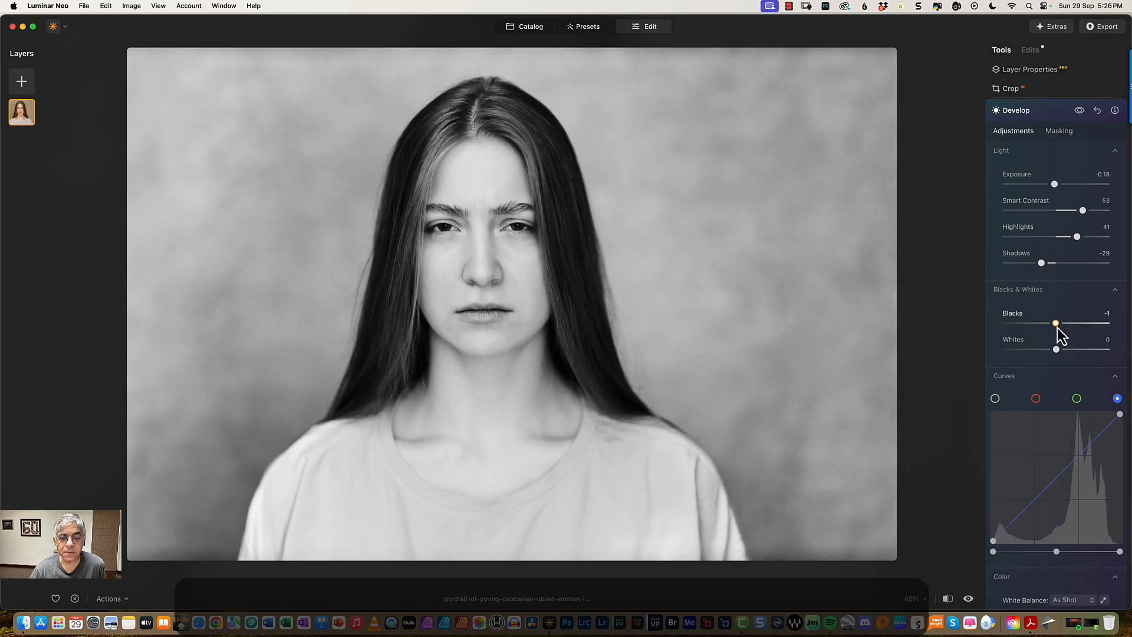
{"action": "left_click_drag", "start_coordinate": [1053, 328], "coordinate": [1048, 330]}
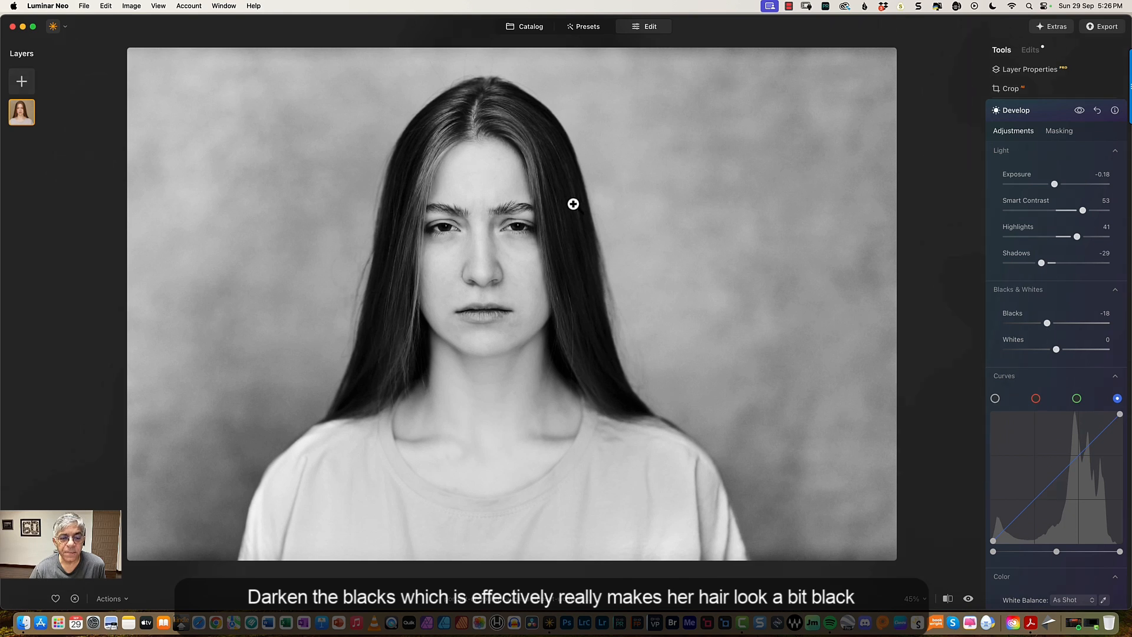
{"action": "left_click_drag", "start_coordinate": [1056, 349], "coordinate": [1063, 350]}
Add a second light in Studio Light and turn on Light Customization.
{"action": "scroll", "coordinate": [1049, 366], "scroll_direction": "down", "scroll_amount": 5}
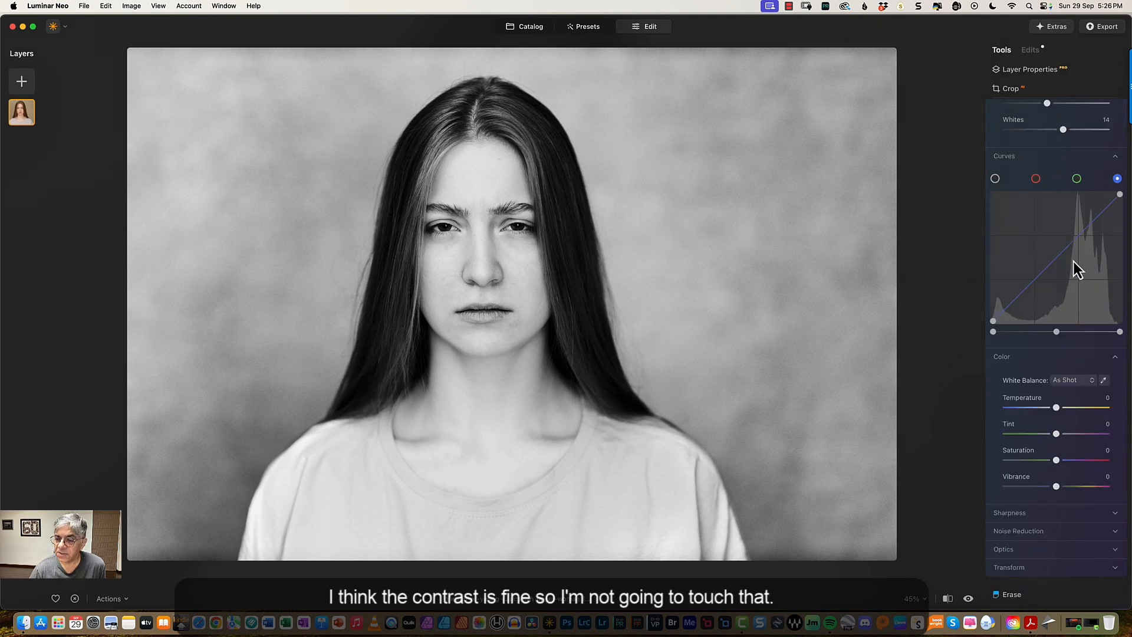
{"action": "scroll", "coordinate": [1035, 391], "scroll_direction": "down", "scroll_amount": 6}
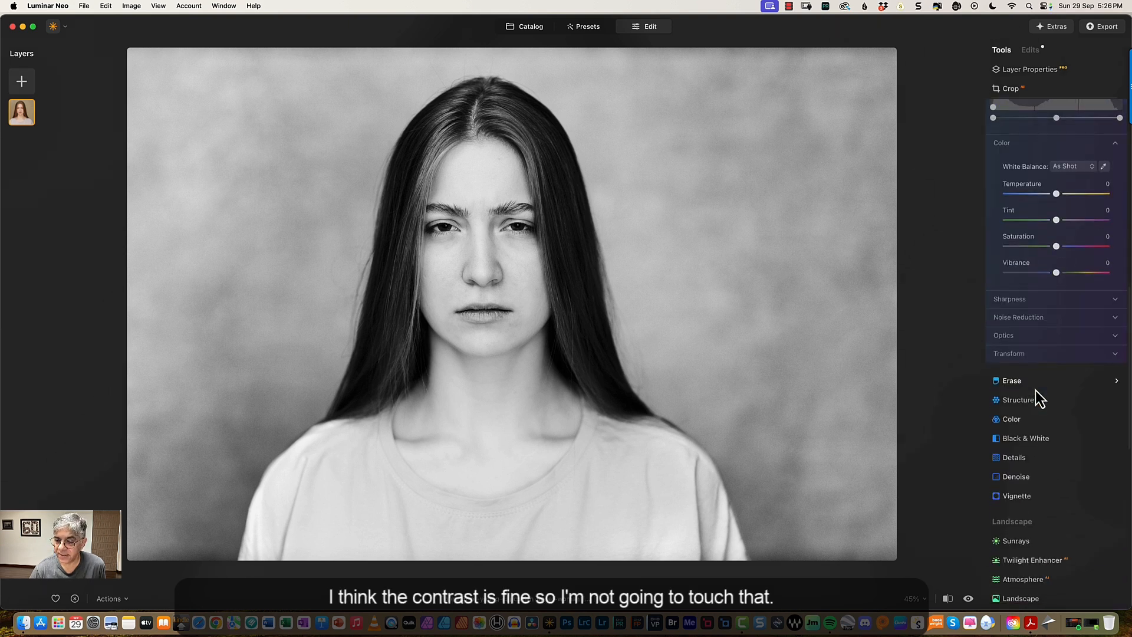
{"action": "left_click", "coordinate": [1036, 391]}
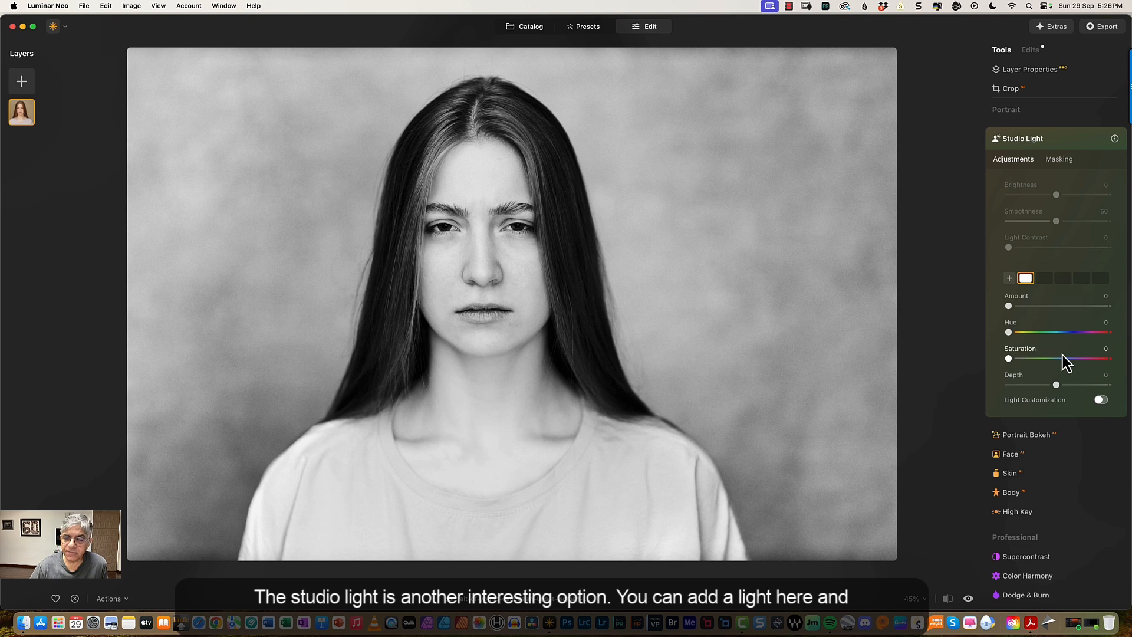
{"action": "left_click", "coordinate": [1011, 279]}
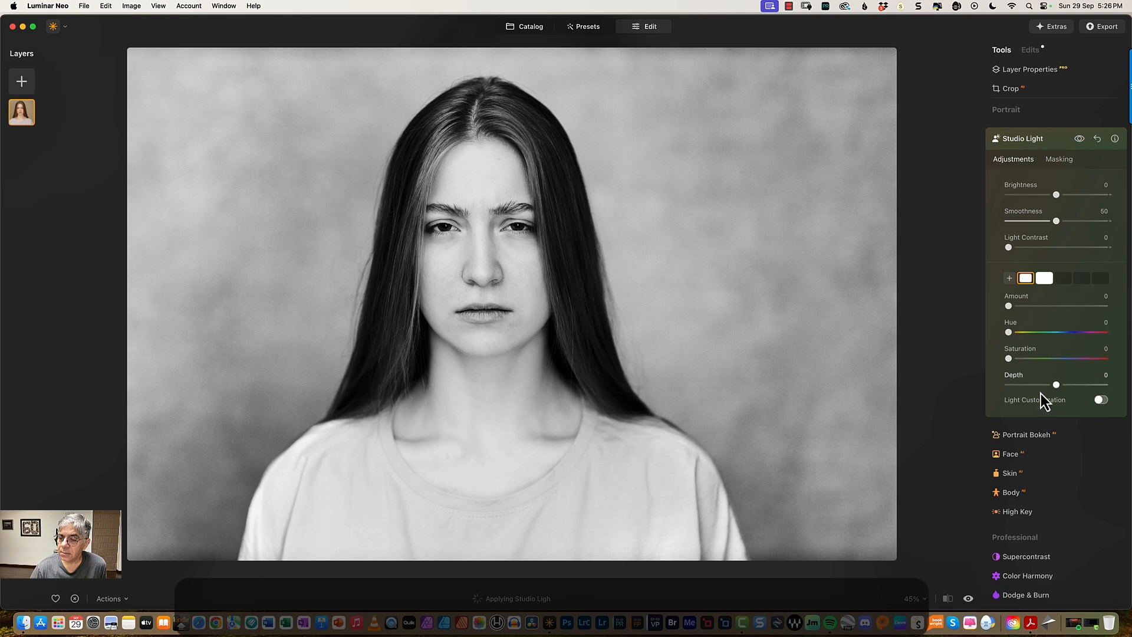
{"action": "left_click", "coordinate": [1100, 401]}
Position the studio light at X -126, Y 102 and set its Amount to 54.
{"action": "scroll", "coordinate": [1056, 435], "scroll_direction": "down", "scroll_amount": 3}
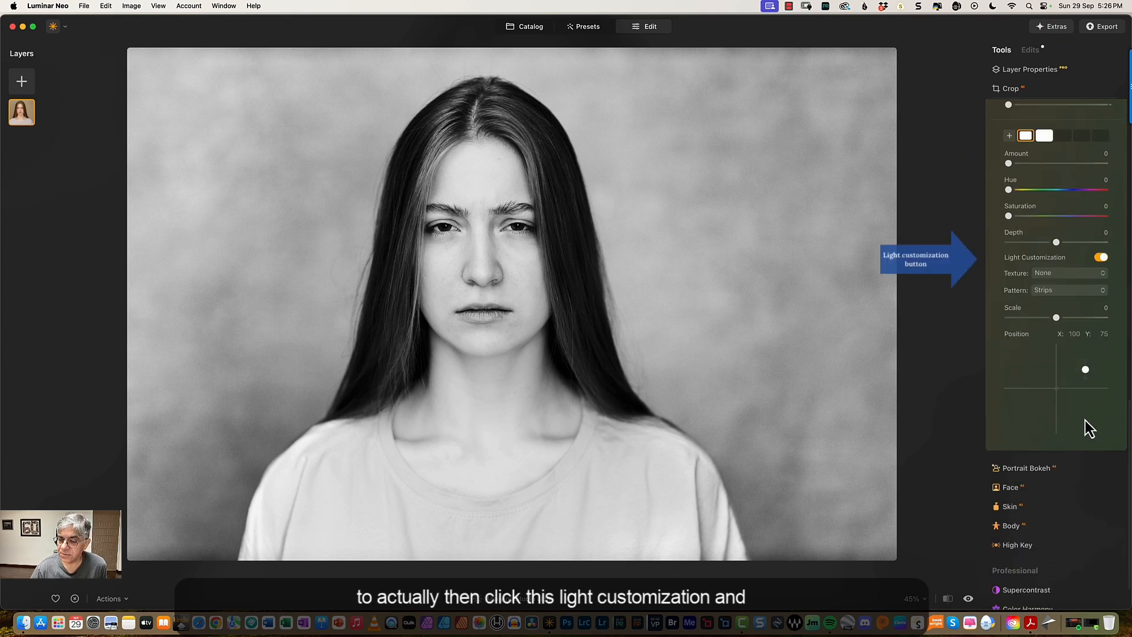
{"action": "left_click_drag", "start_coordinate": [1086, 370], "coordinate": [1019, 362]}
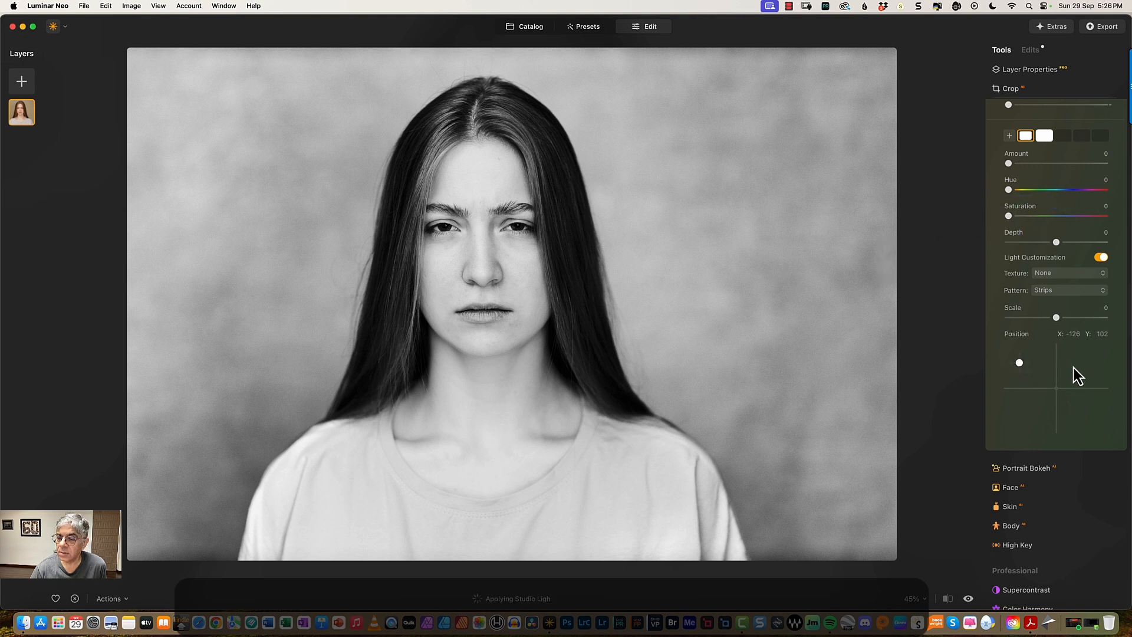
{"action": "left_click_drag", "start_coordinate": [1012, 164], "coordinate": [1015, 165]}
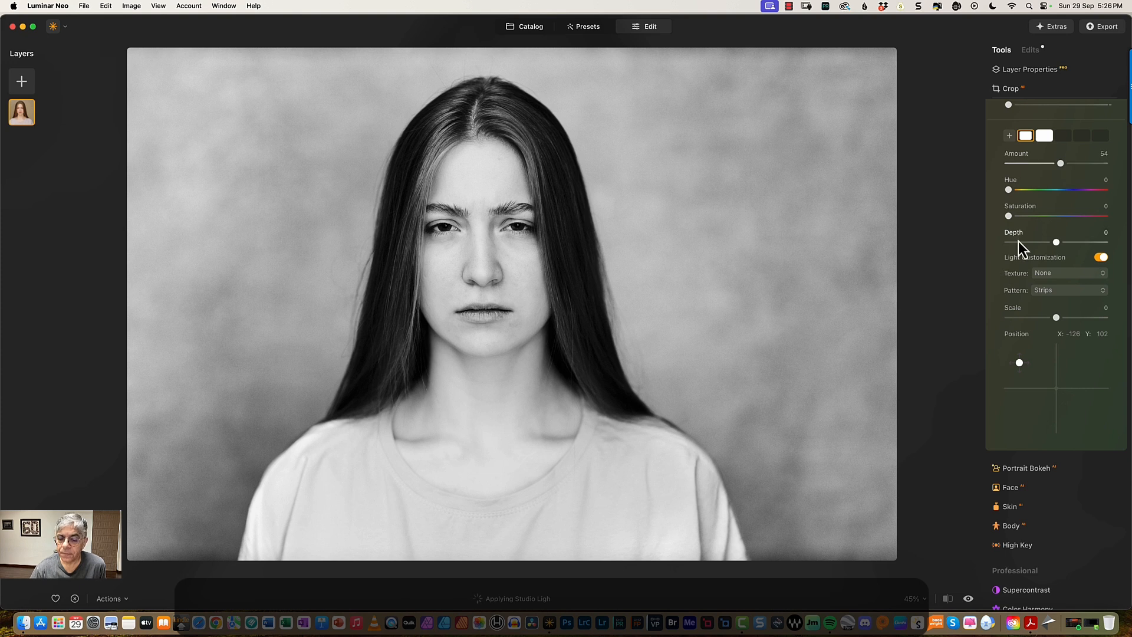
Set the customized studio light's Pattern to None, its Amount to 26 and its Position to X 97, Y 68.
{"action": "scroll", "coordinate": [1020, 243], "scroll_direction": "up", "scroll_amount": 1}
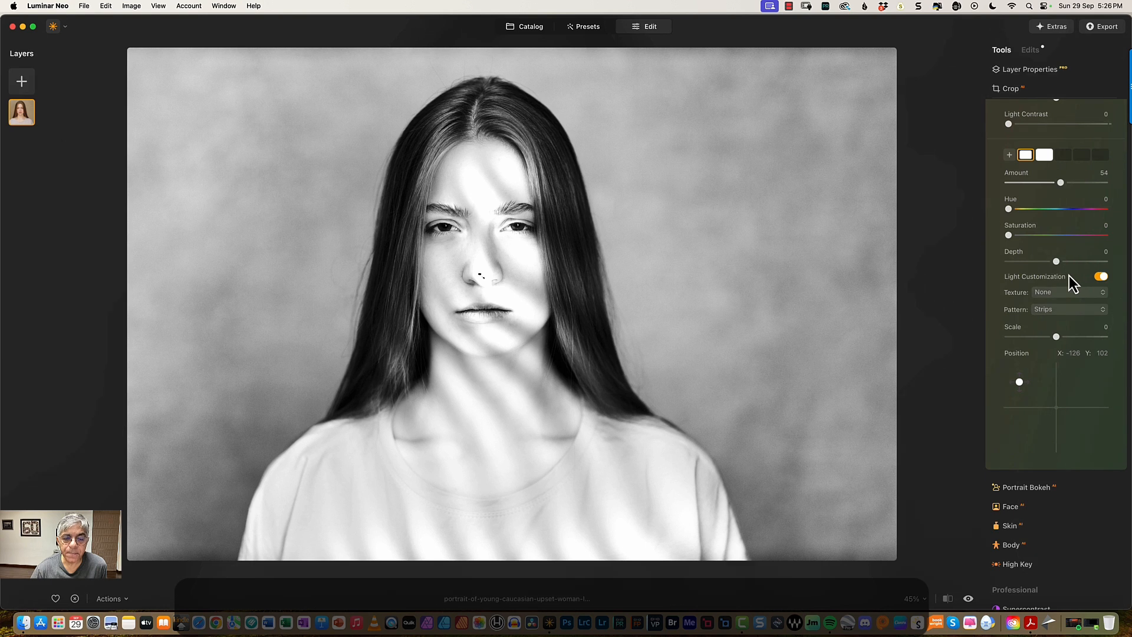
{"action": "left_click", "coordinate": [1065, 309]}
{"action": "left_click", "coordinate": [1059, 324]}
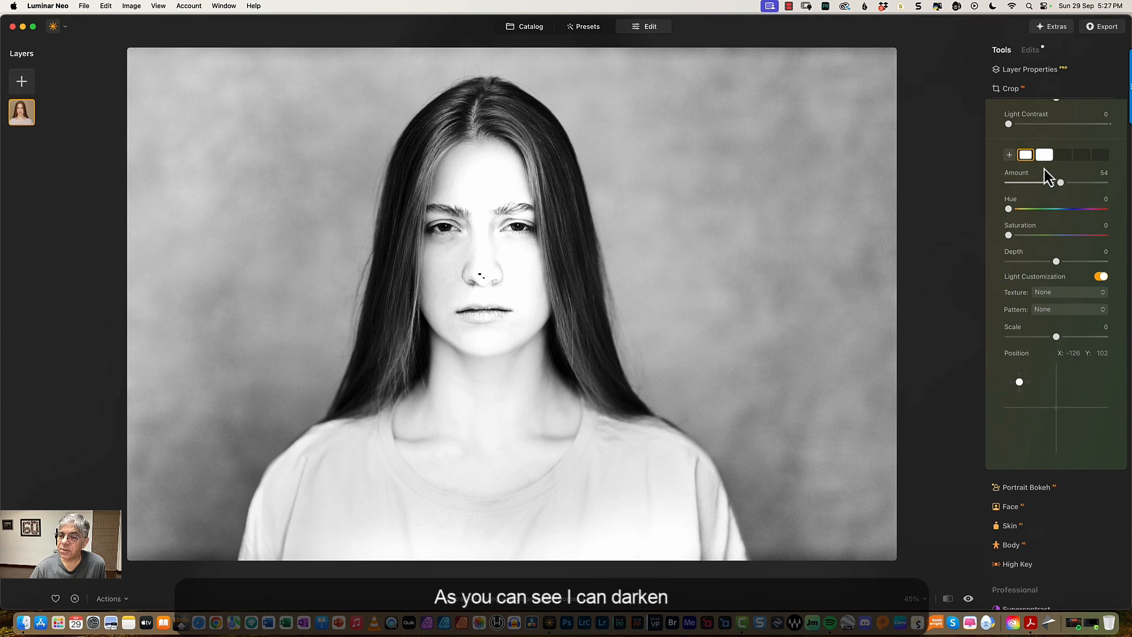
{"action": "left_click_drag", "start_coordinate": [1058, 187], "coordinate": [1033, 183]}
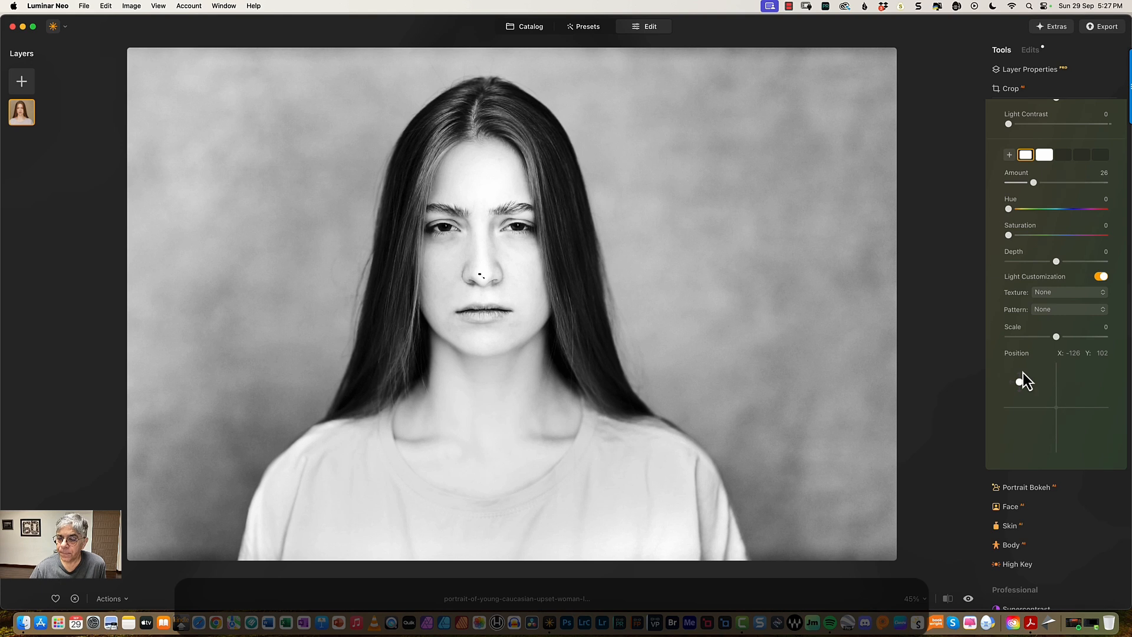
{"action": "left_click_drag", "start_coordinate": [1019, 382], "coordinate": [1088, 398]}
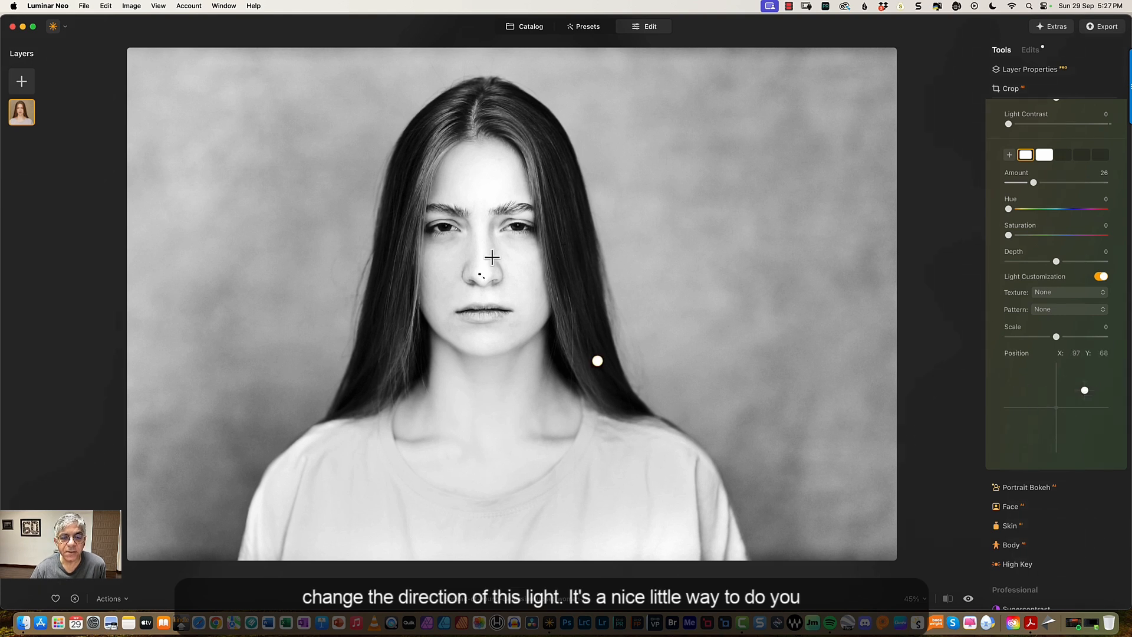
Move the first studio light to the side of the neck below the jaw and the second light onto the middle of the neck.
{"action": "left_click_drag", "start_coordinate": [600, 364], "coordinate": [441, 385]}
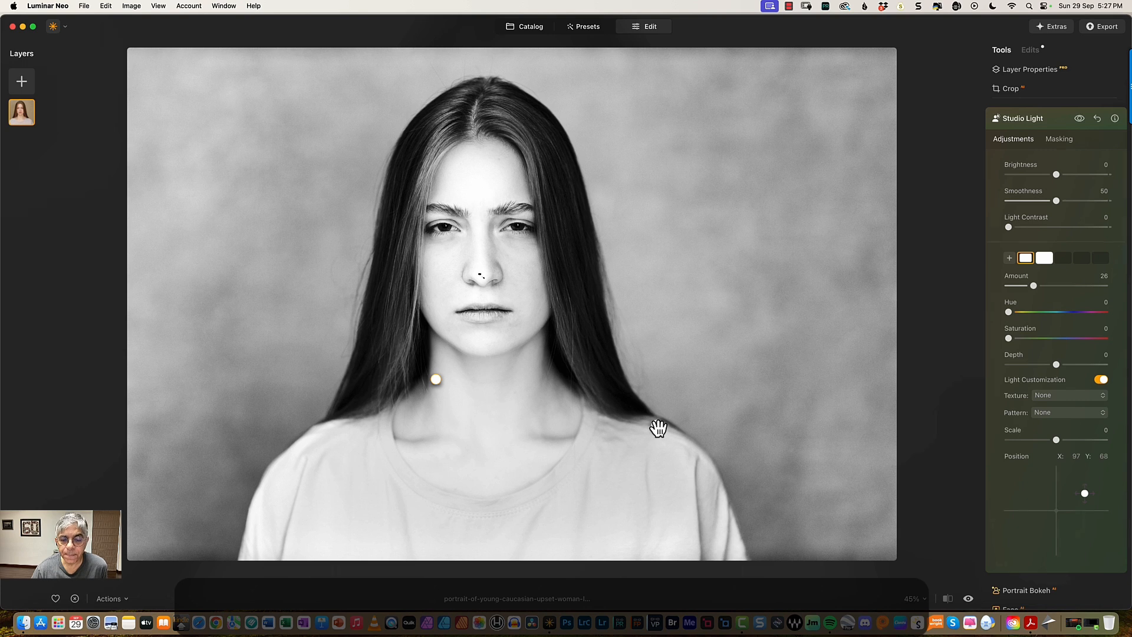
{"action": "left_click", "coordinate": [659, 429]}
{"action": "left_click_drag", "start_coordinate": [660, 430], "coordinate": [502, 405]}
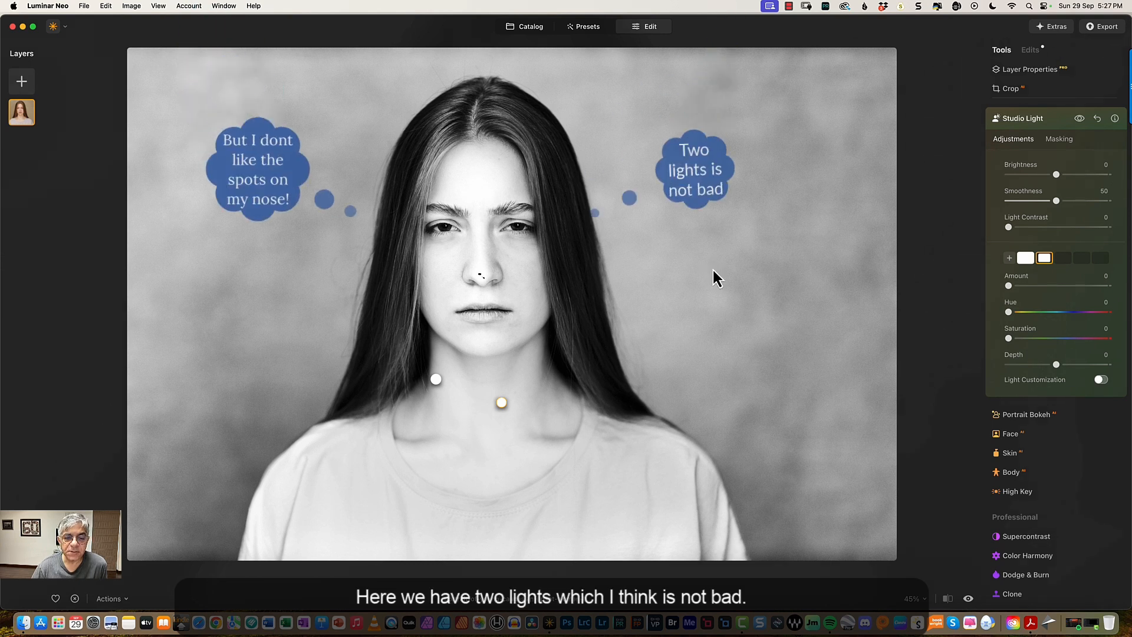
Refine the face with Face Light 24, Slim Face 64, Iris Flare 17, Enlarge Eyes 28, Eye Whitening 35 and Eye Enhancer 45.
{"action": "left_click", "coordinate": [1024, 415]}
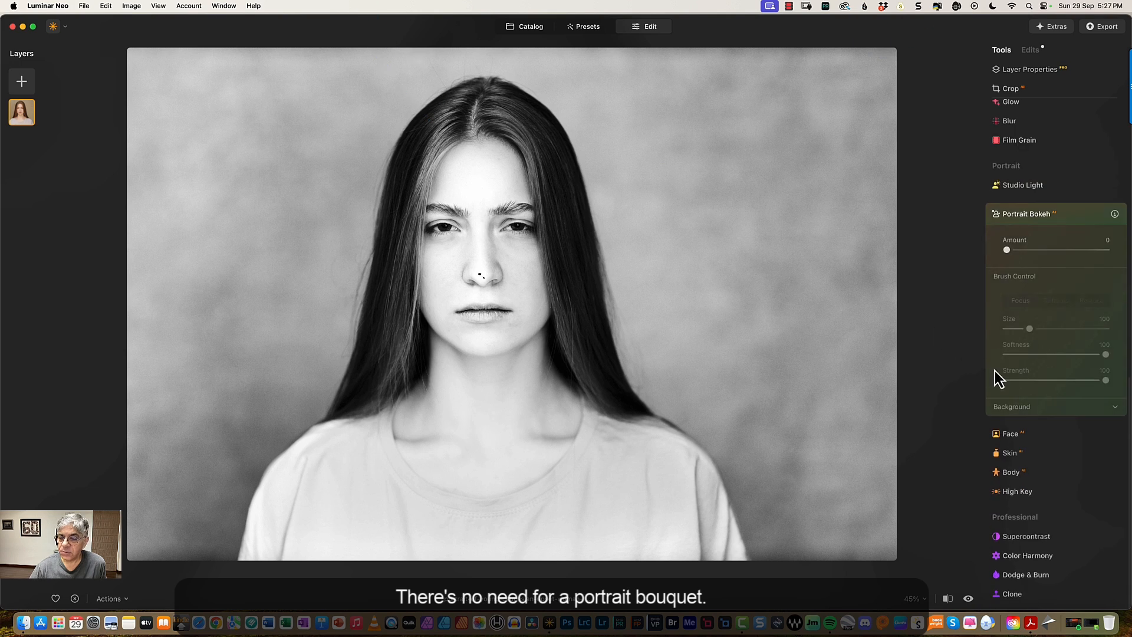
{"action": "left_click", "coordinate": [1020, 437]}
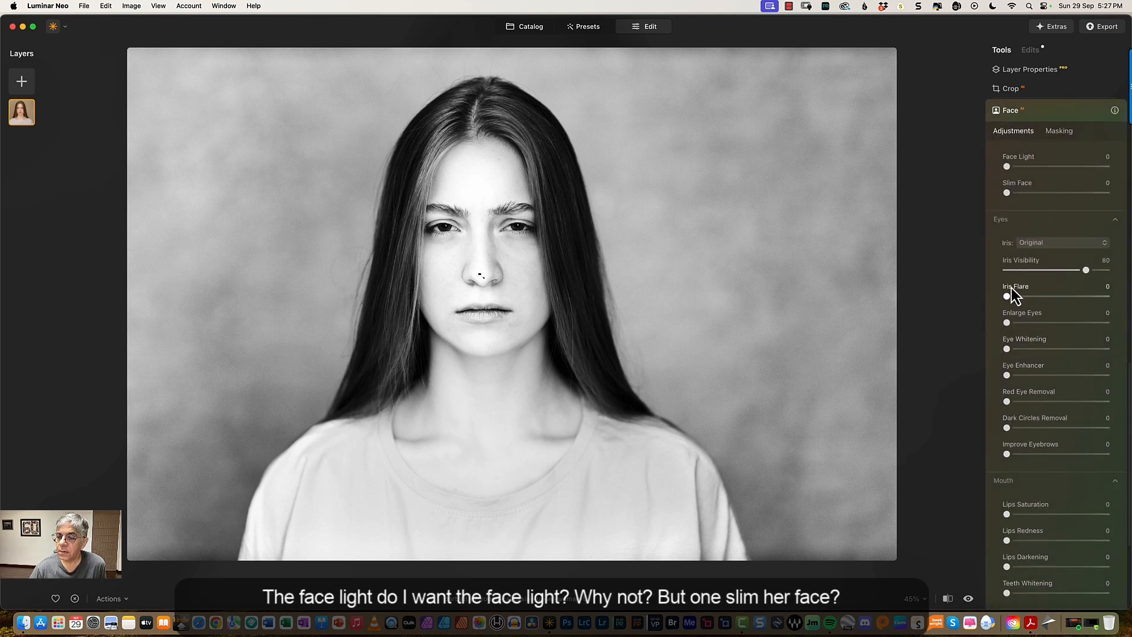
{"action": "left_click_drag", "start_coordinate": [1007, 167], "coordinate": [1032, 168]}
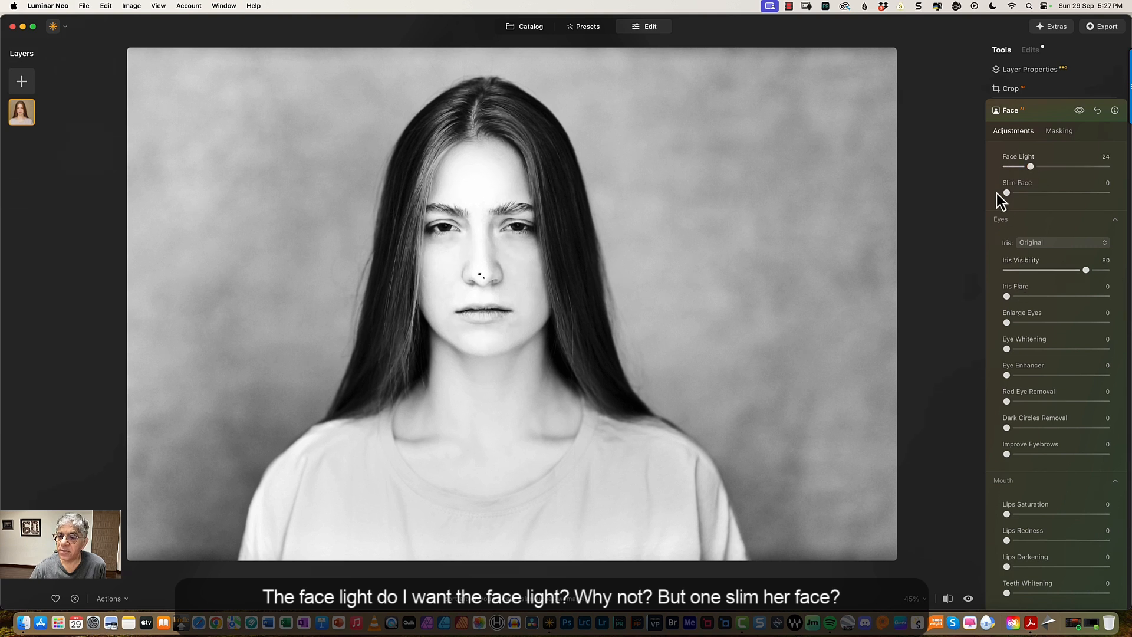
{"action": "left_click_drag", "start_coordinate": [1040, 192], "coordinate": [1048, 193]}
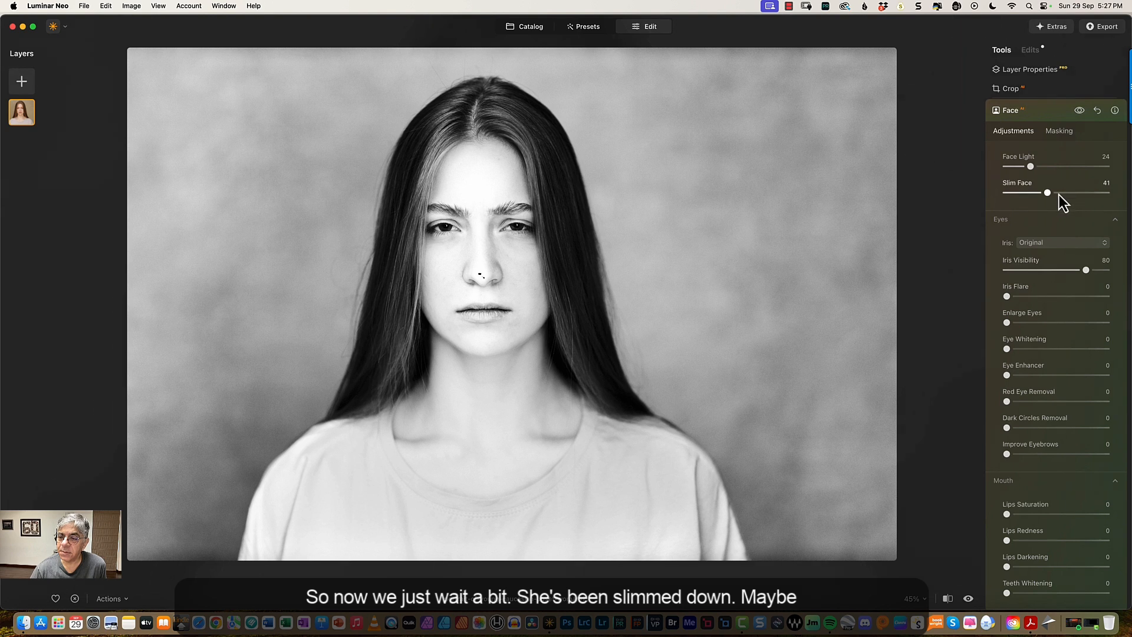
{"action": "left_click_drag", "start_coordinate": [1049, 193], "coordinate": [1070, 193]}
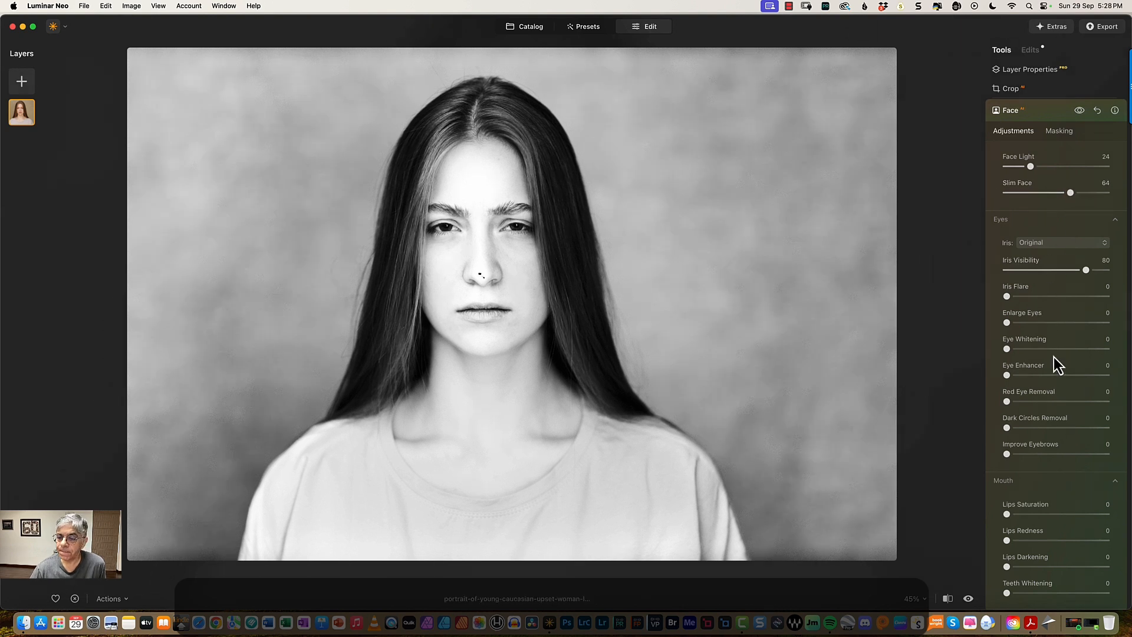
{"action": "left_click_drag", "start_coordinate": [1007, 322], "coordinate": [1024, 296]}
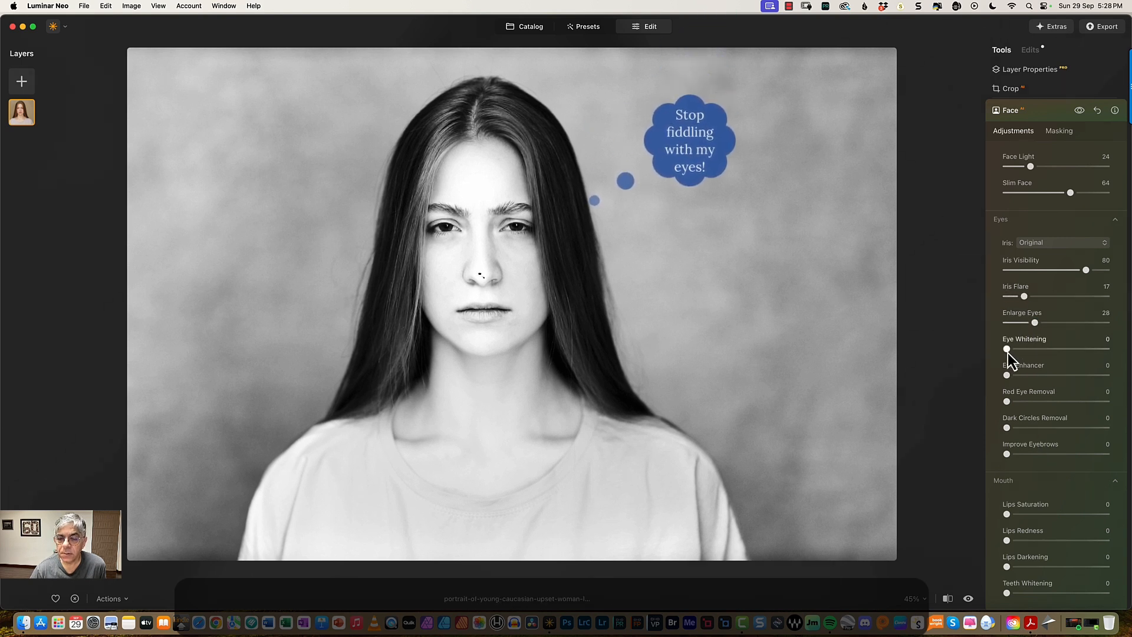
{"action": "left_click_drag", "start_coordinate": [1007, 352], "coordinate": [1057, 379]}
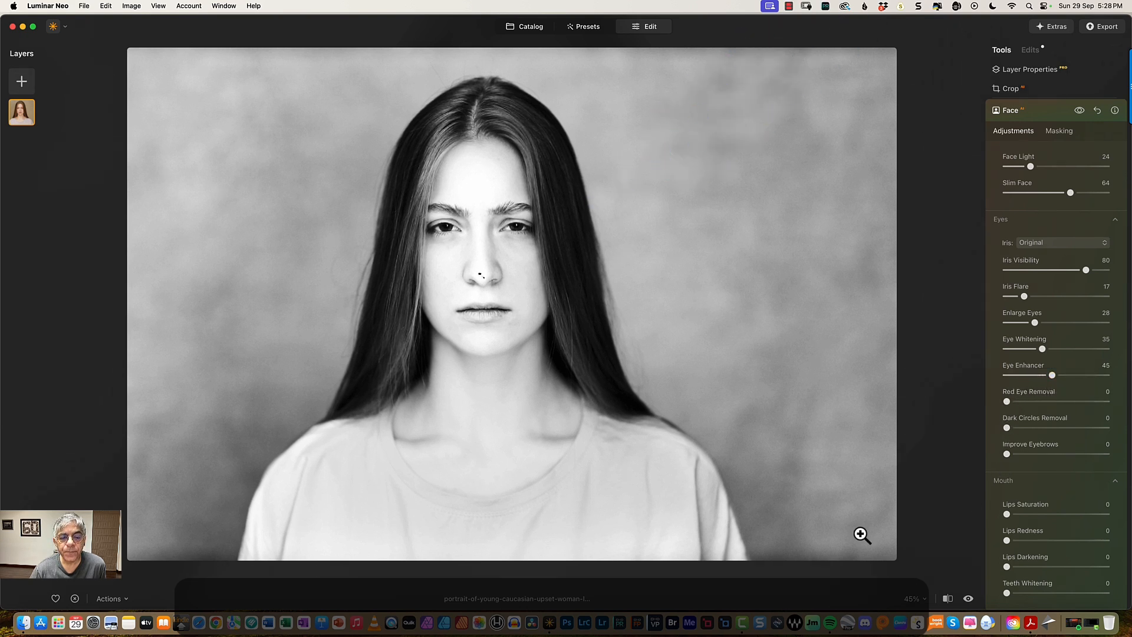
Set Lips Saturation to 33 and Lips Darkening to 63, and compare the portrait with its unedited version.
{"action": "scroll", "coordinate": [1017, 506], "scroll_direction": "down", "scroll_amount": 1}
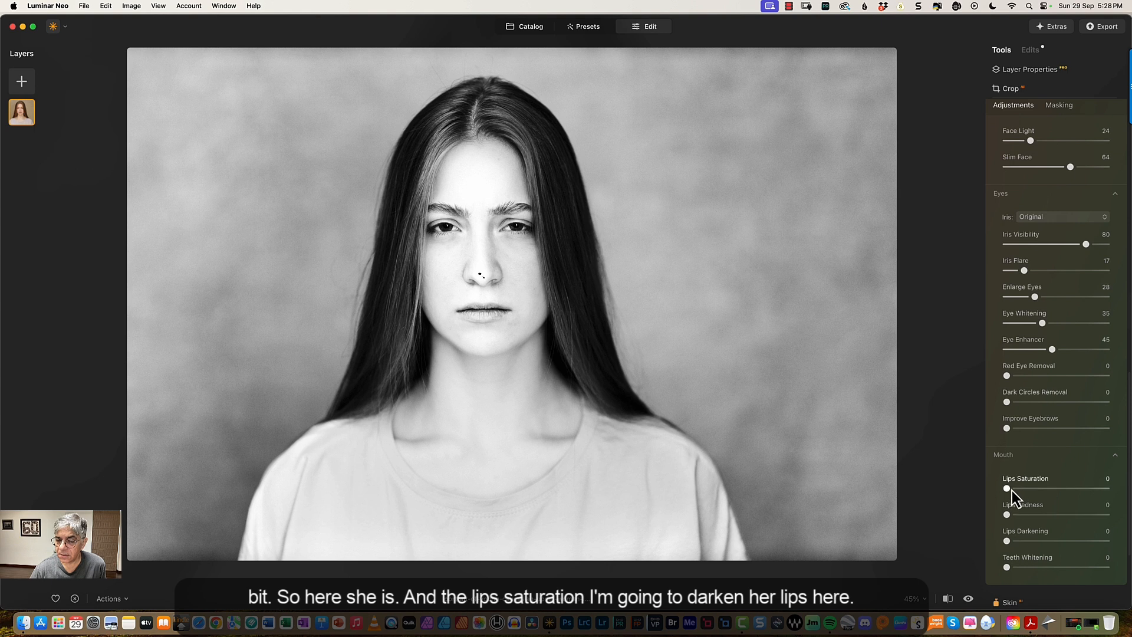
{"action": "left_click_drag", "start_coordinate": [1012, 491], "coordinate": [1041, 489]}
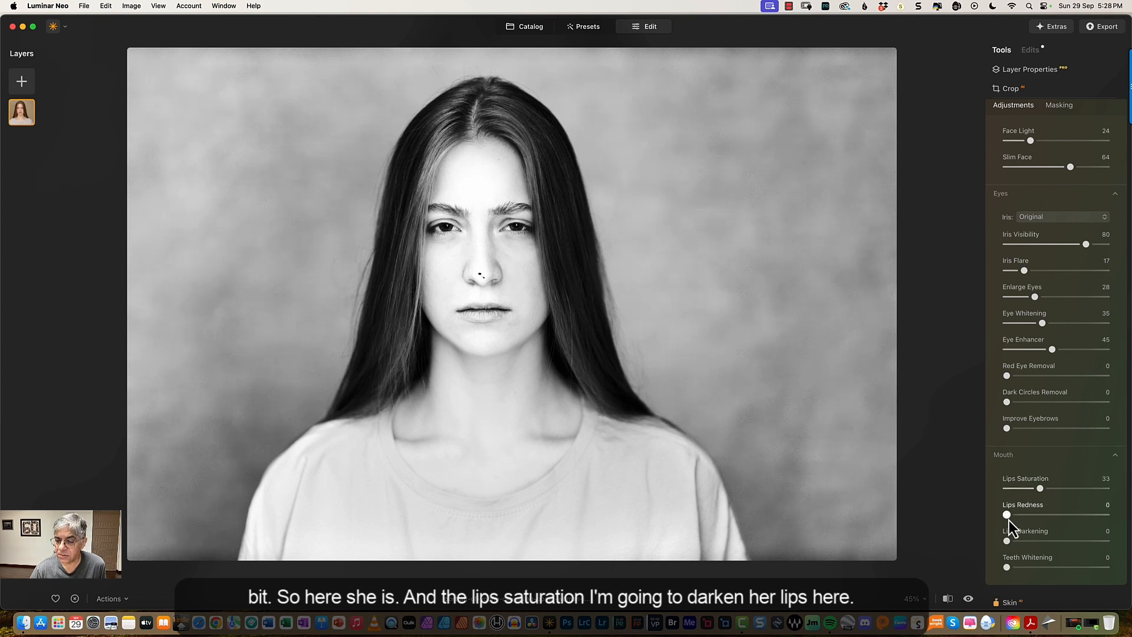
{"action": "left_click_drag", "start_coordinate": [1008, 540], "coordinate": [1052, 540]}
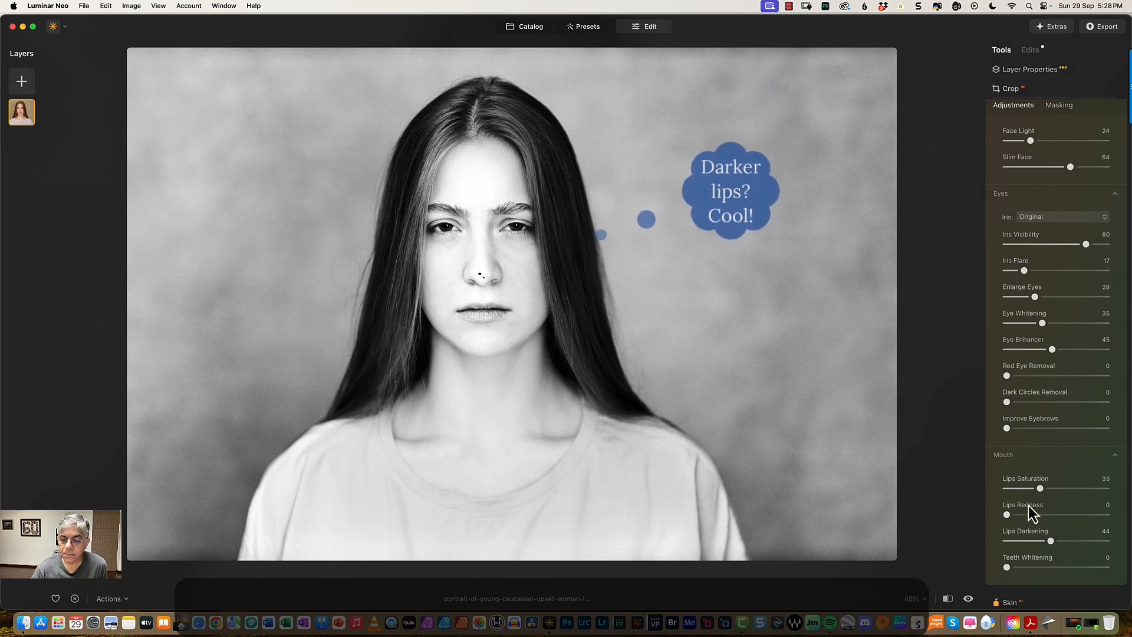
{"action": "left_click_drag", "start_coordinate": [1052, 542], "coordinate": [1053, 543]}
{"action": "left_click_drag", "start_coordinate": [1066, 541], "coordinate": [1069, 541]}
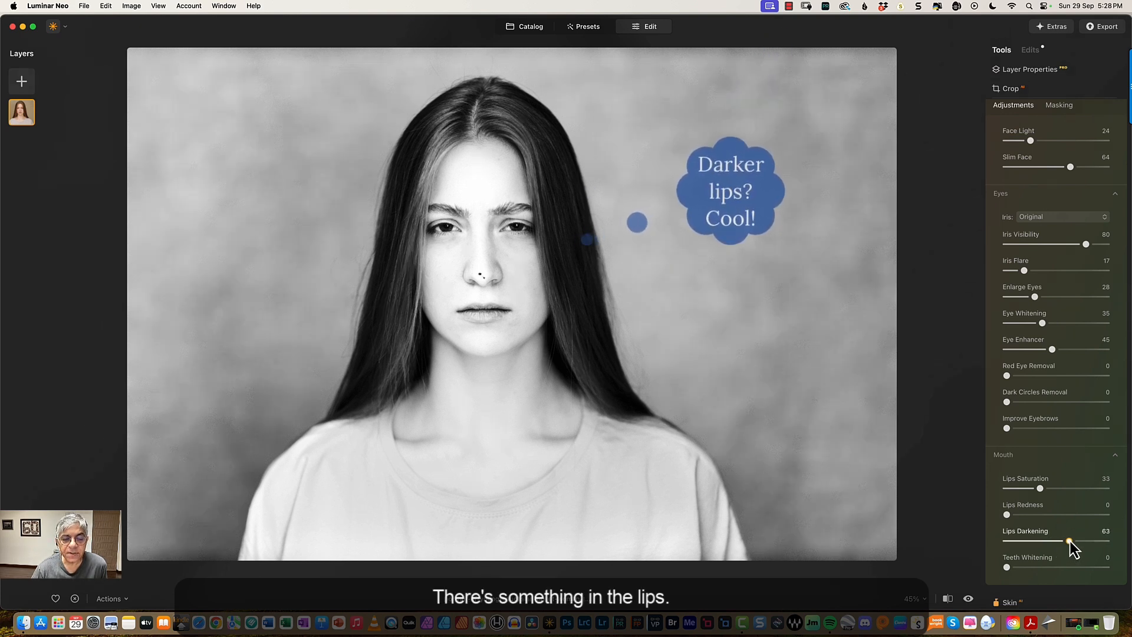
{"action": "left_click_drag", "start_coordinate": [1006, 514], "coordinate": [953, 530]}
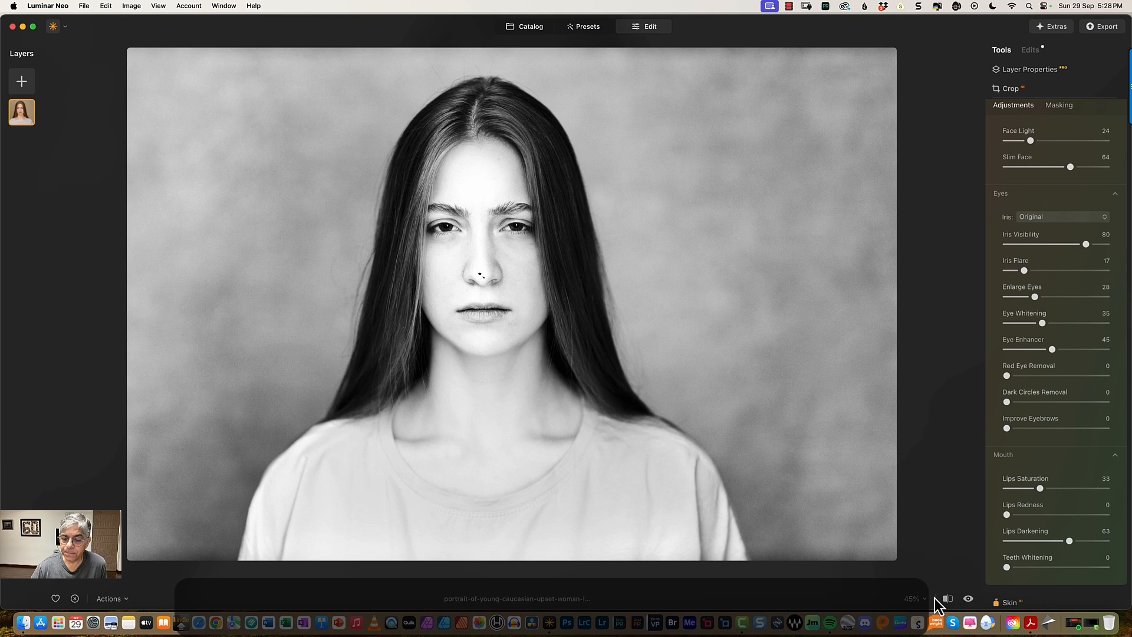
{"action": "left_click_drag", "start_coordinate": [968, 600], "coordinate": [968, 600]}
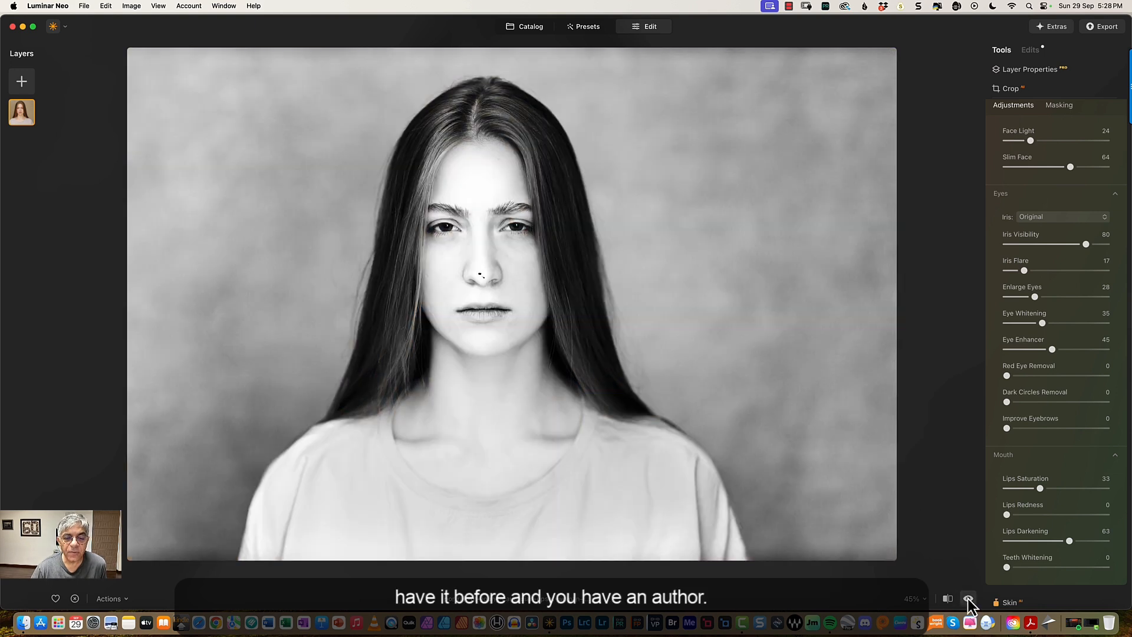
Try to erase both black spots on the nose together with a size 12 Erase brush, and reset the erasure.
{"action": "scroll", "coordinate": [1091, 292], "scroll_direction": "up", "scroll_amount": 10}
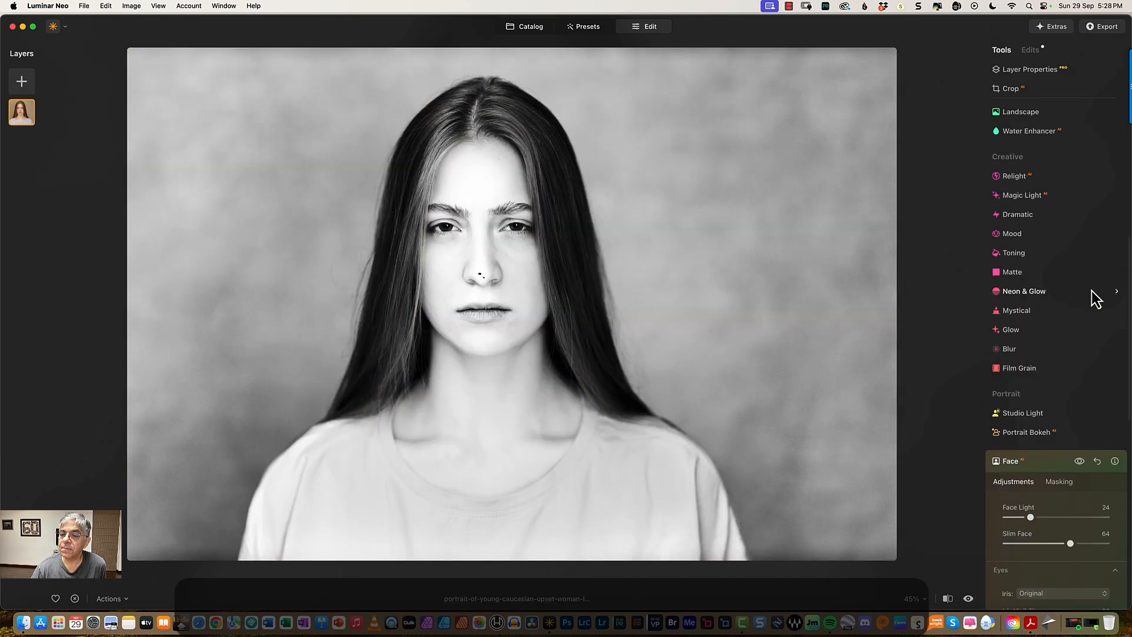
{"action": "scroll", "coordinate": [1091, 299], "scroll_direction": "up", "scroll_amount": 4}
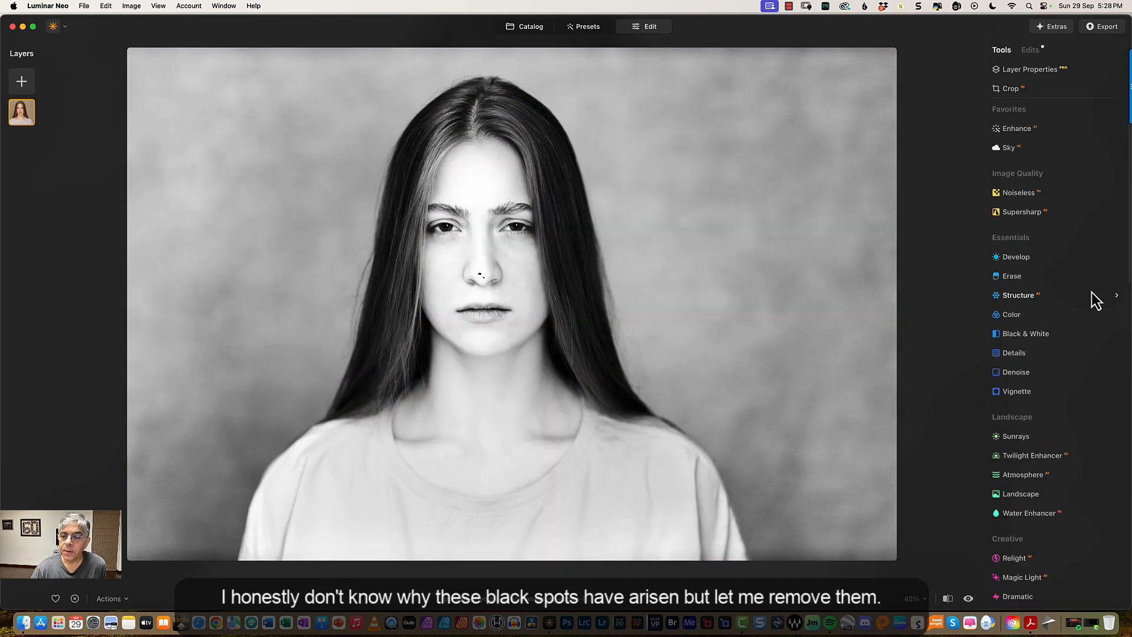
{"action": "left_click", "coordinate": [1015, 278]}
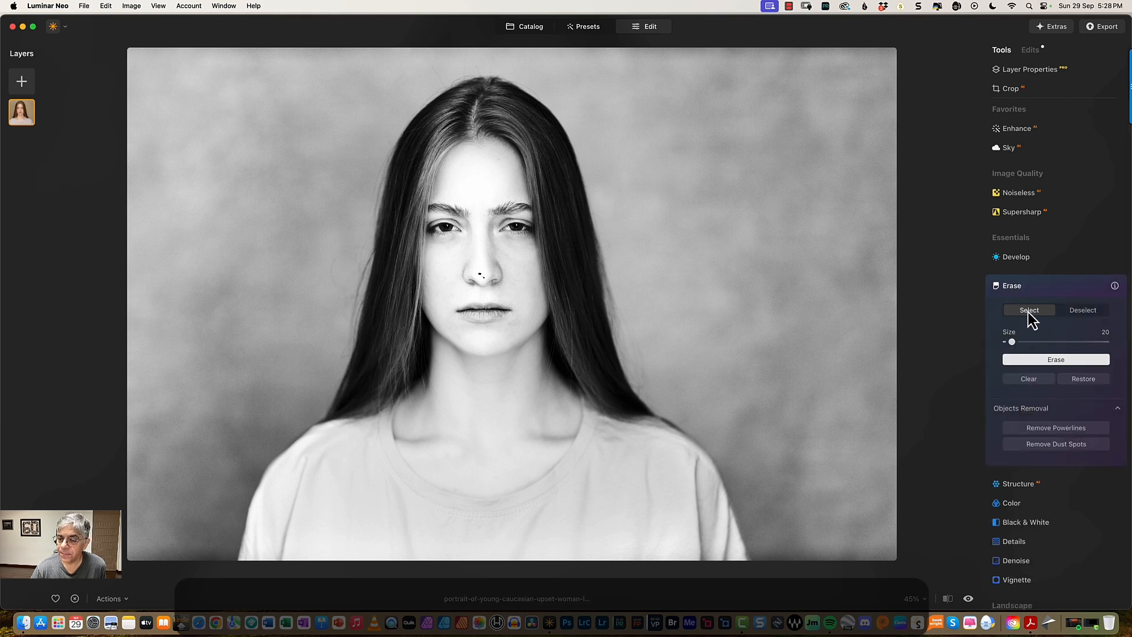
{"action": "left_click_drag", "start_coordinate": [1013, 342], "coordinate": [1007, 342]}
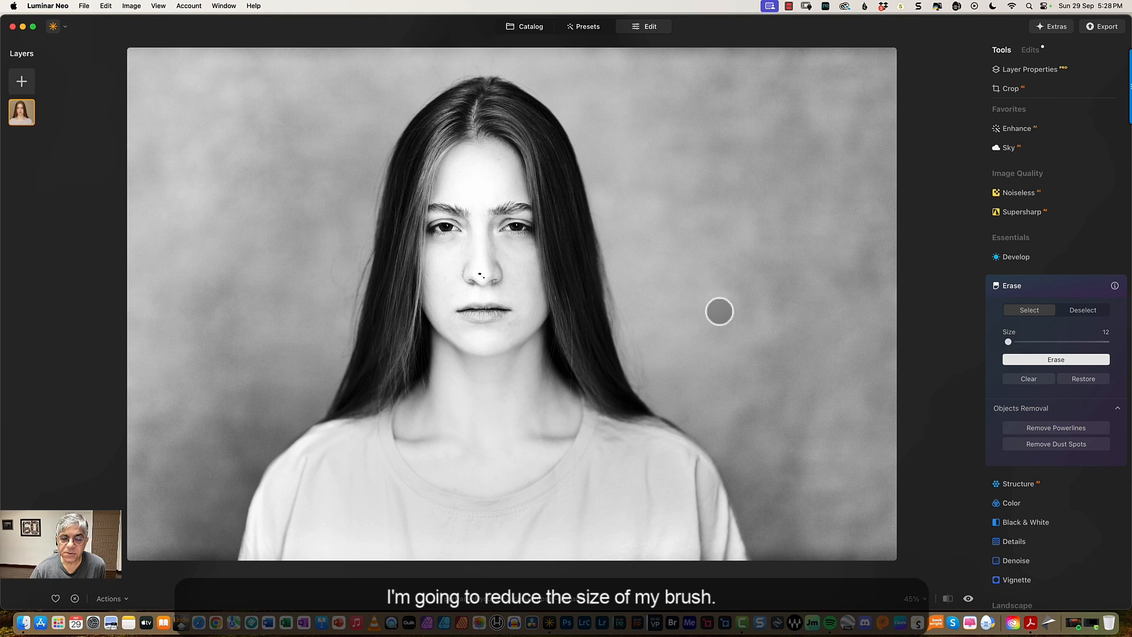
{"action": "left_click", "coordinate": [481, 274]}
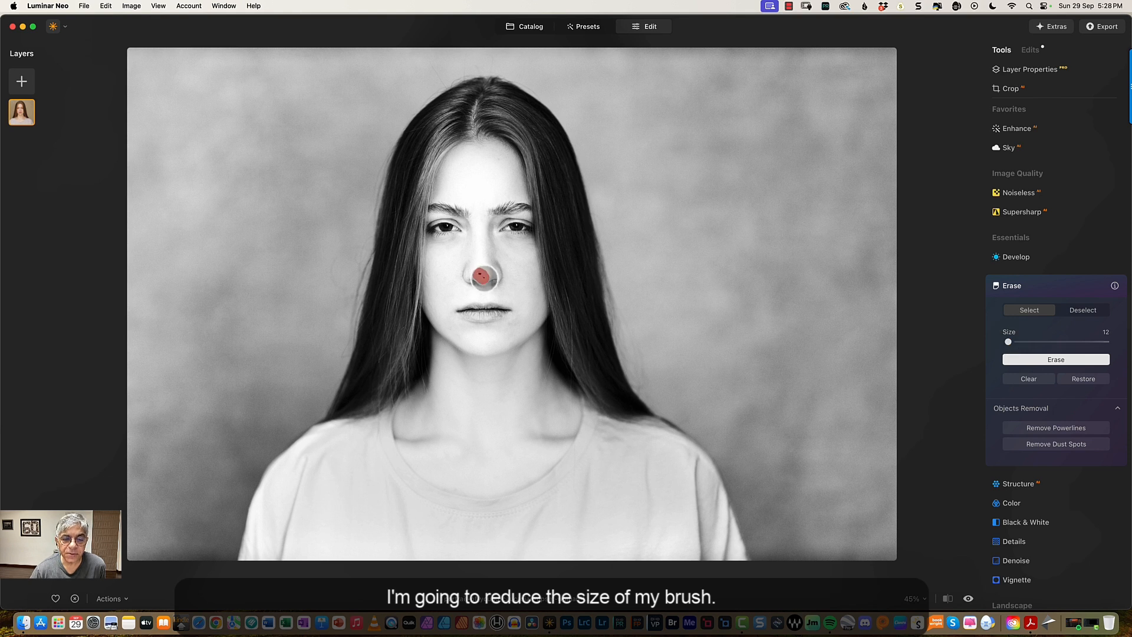
{"action": "left_click", "coordinate": [1027, 354]}
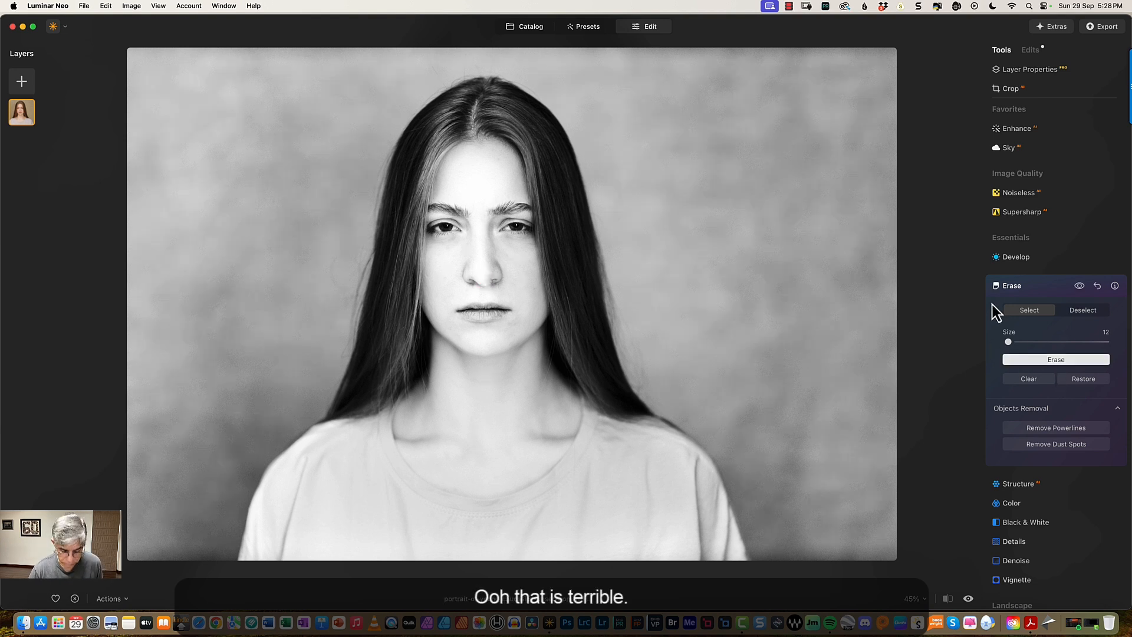
{"action": "left_click", "coordinate": [1098, 286]}
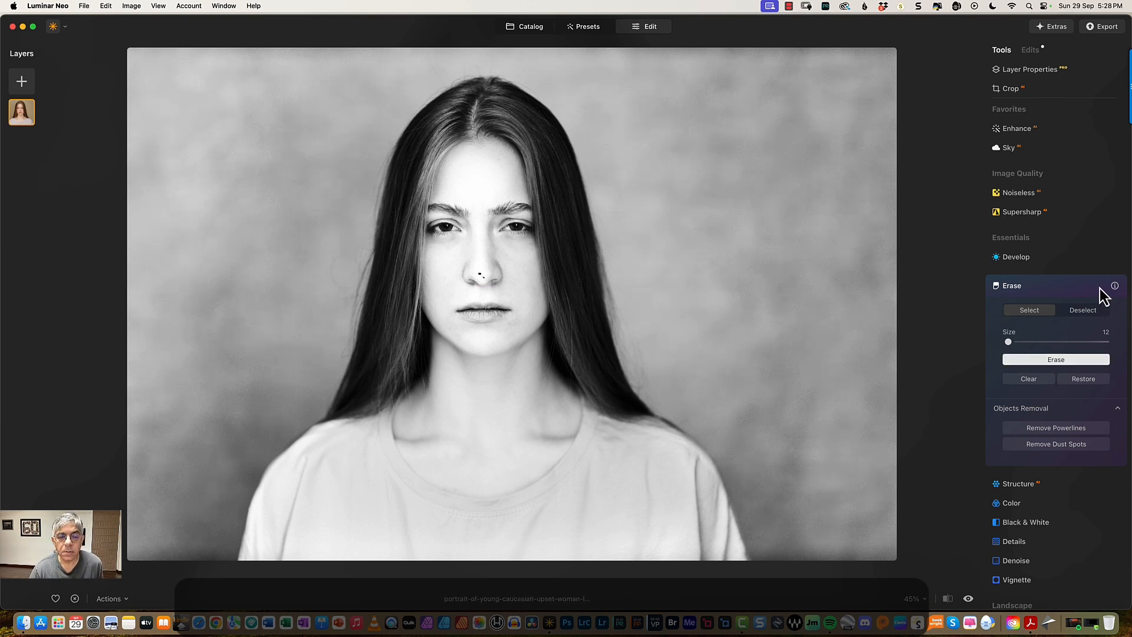
Try to erase the two black nose spots one after the other with the size 12 brush, and reset the Erase tool.
{"action": "left_click", "coordinate": [480, 273]}
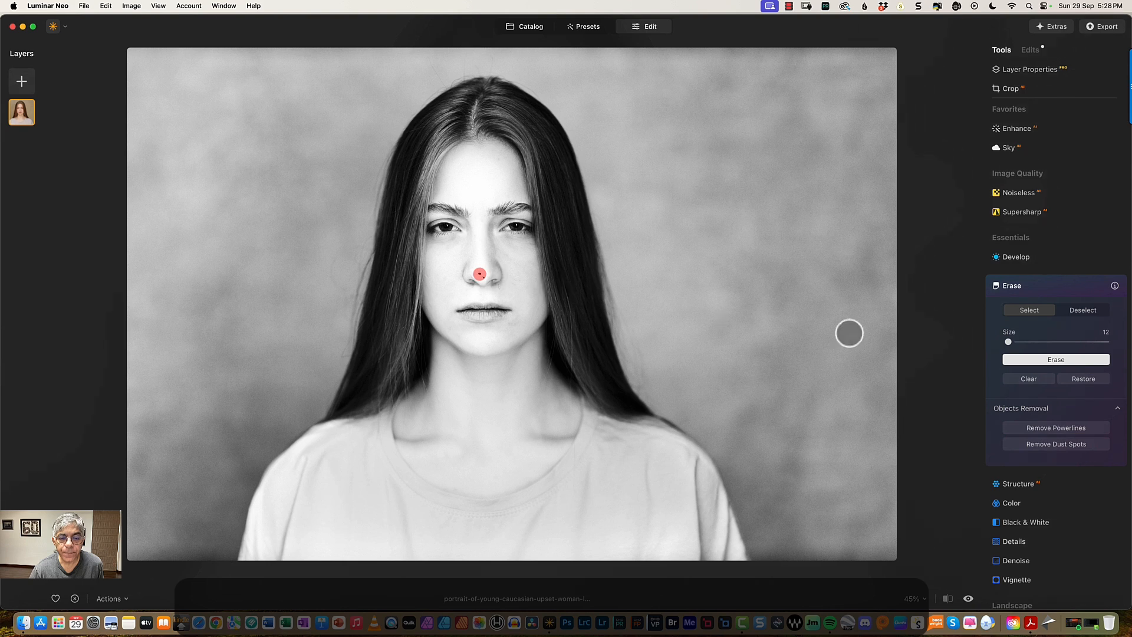
{"action": "left_click", "coordinate": [1032, 359]}
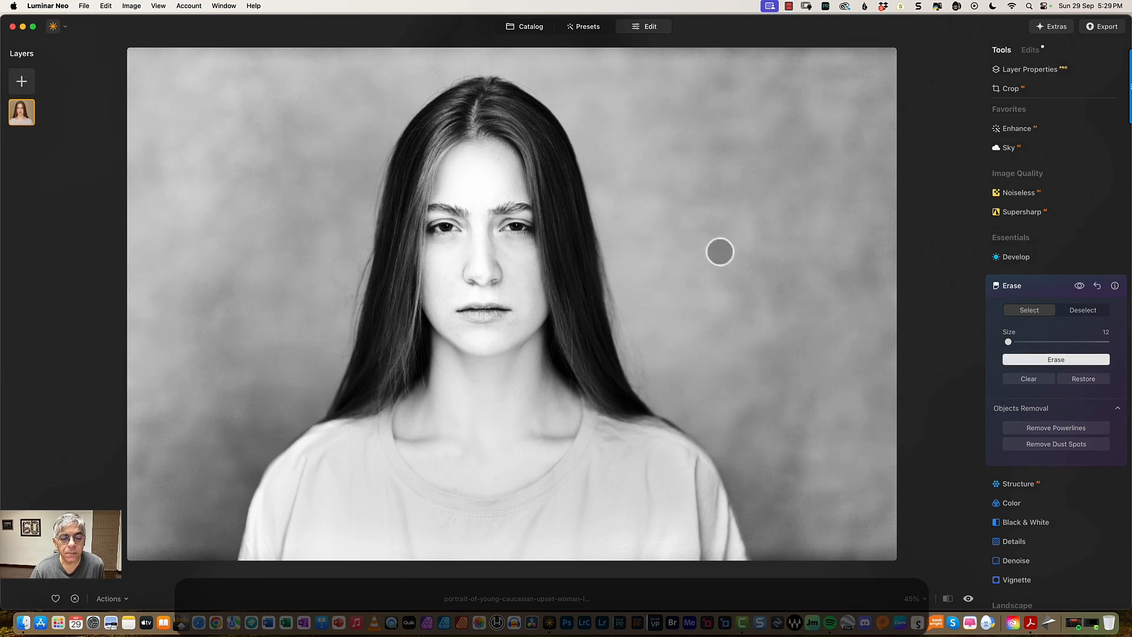
{"action": "left_click", "coordinate": [482, 277]}
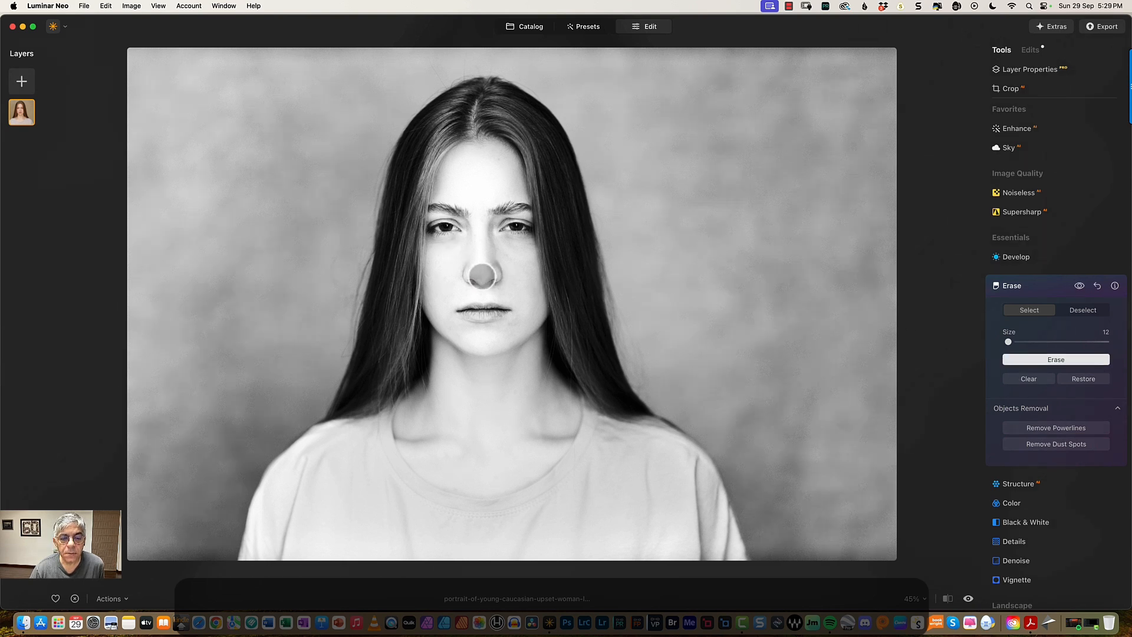
{"action": "left_click", "coordinate": [1034, 363]}
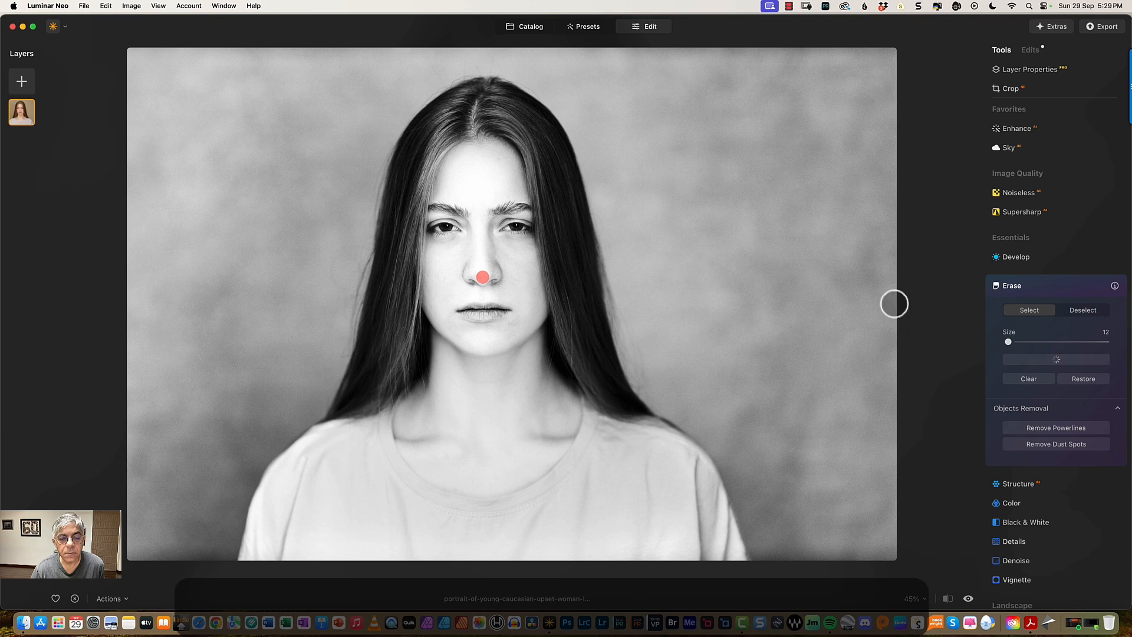
{"action": "left_click", "coordinate": [1097, 286]}
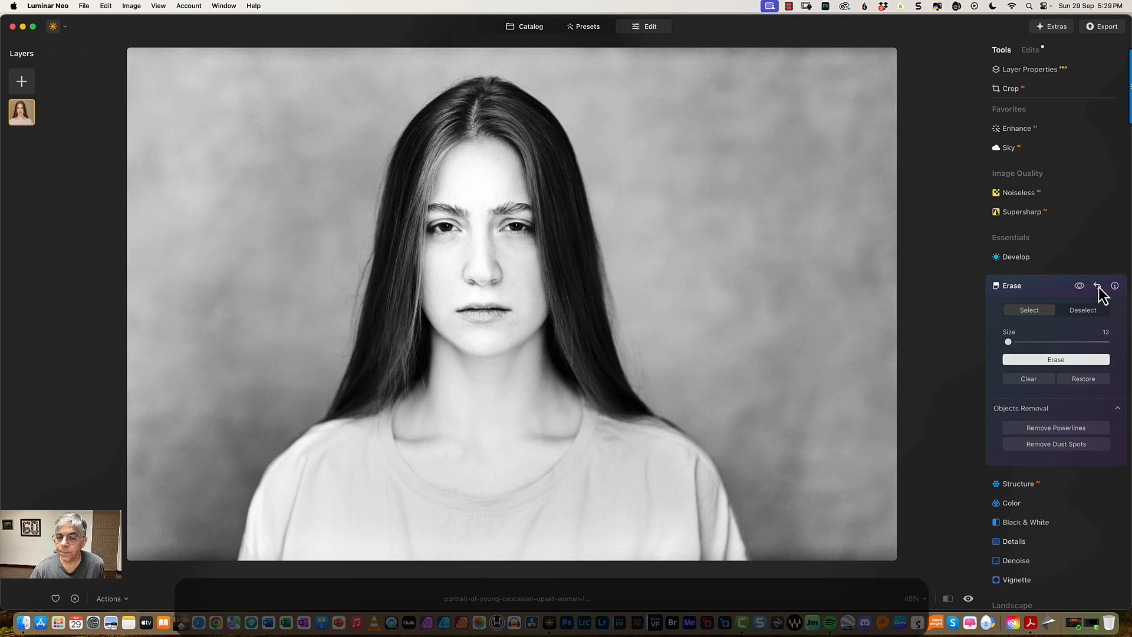
{"action": "left_click", "coordinate": [1098, 287]}
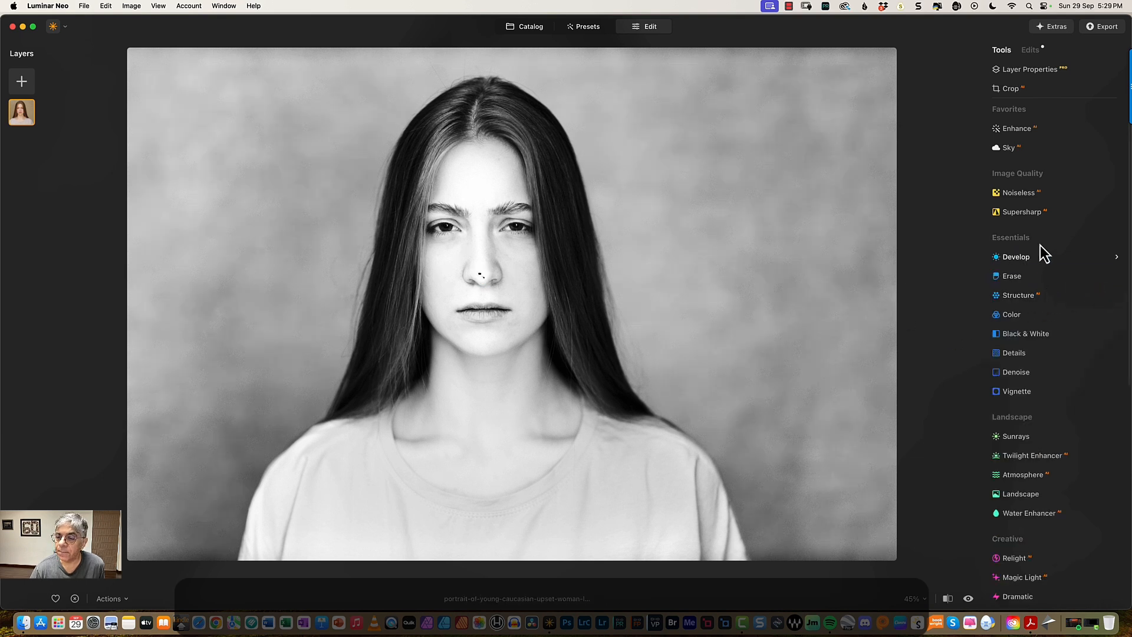
Erase the two black nose spots one after the other with a size 10 brush and clear the leftover selection.
{"action": "left_click", "coordinate": [1018, 281]}
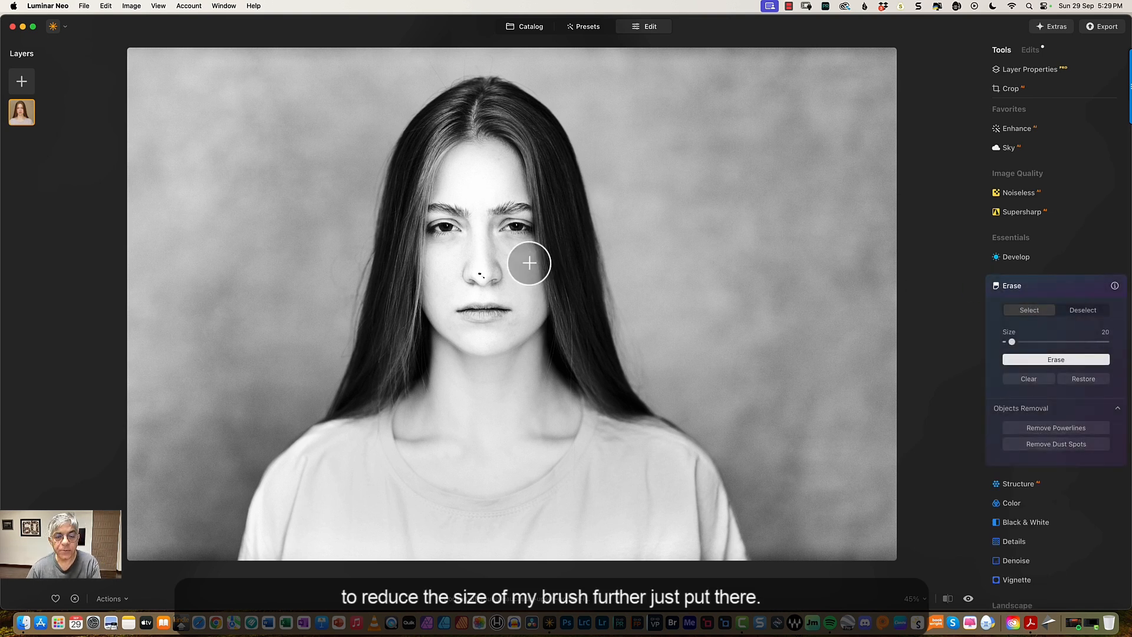
{"action": "key", "text": "bracketleft"}
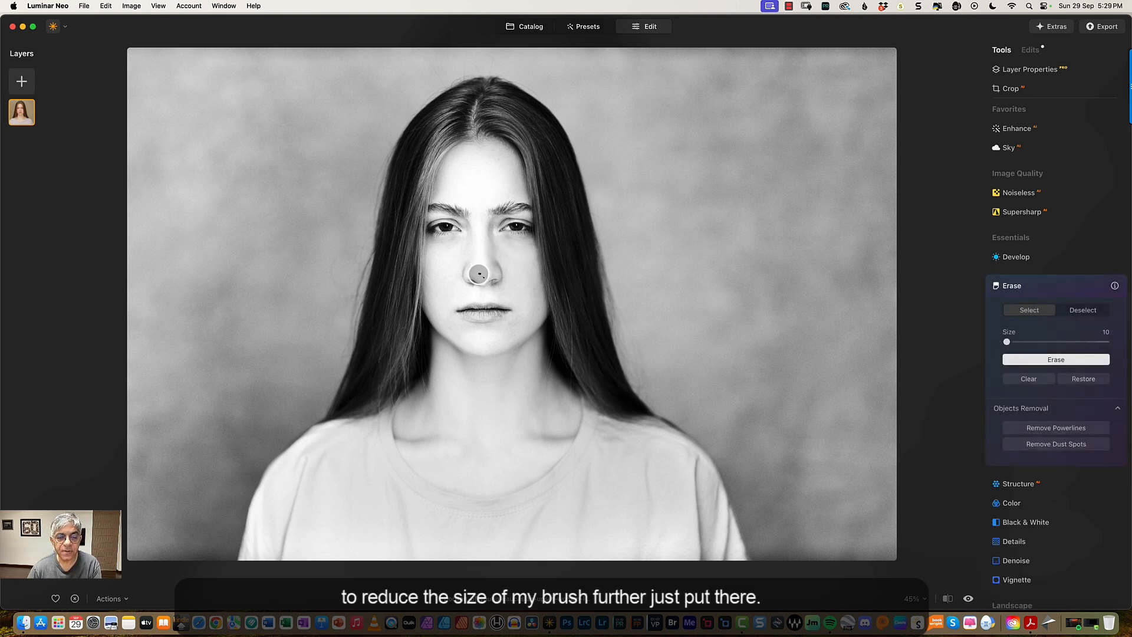
{"action": "left_click", "coordinate": [479, 274]}
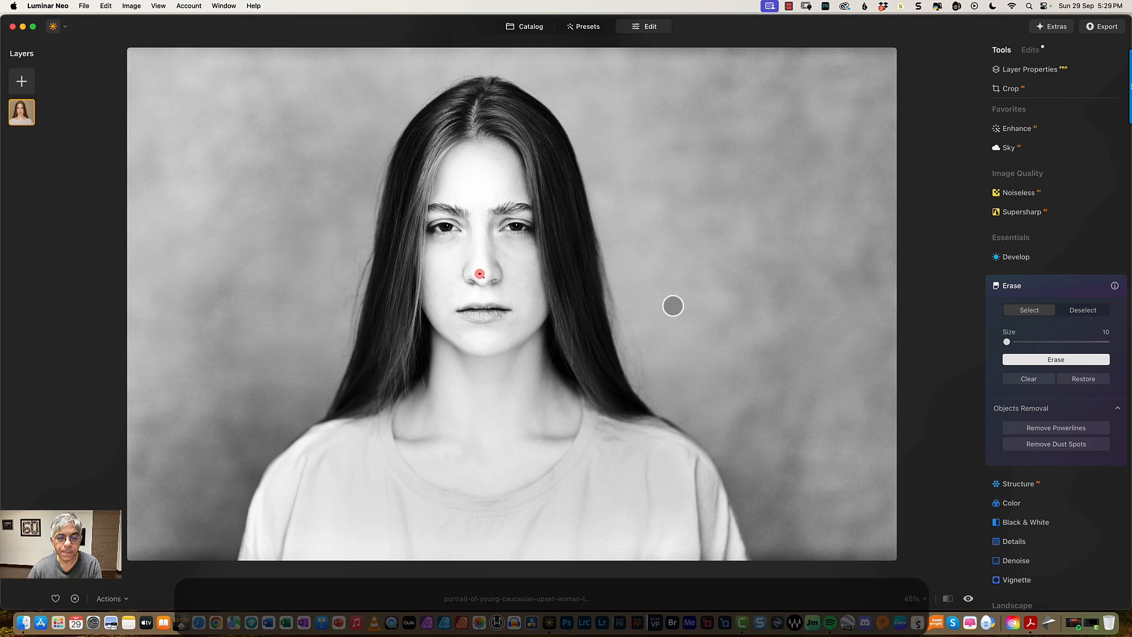
{"action": "left_click", "coordinate": [1043, 361]}
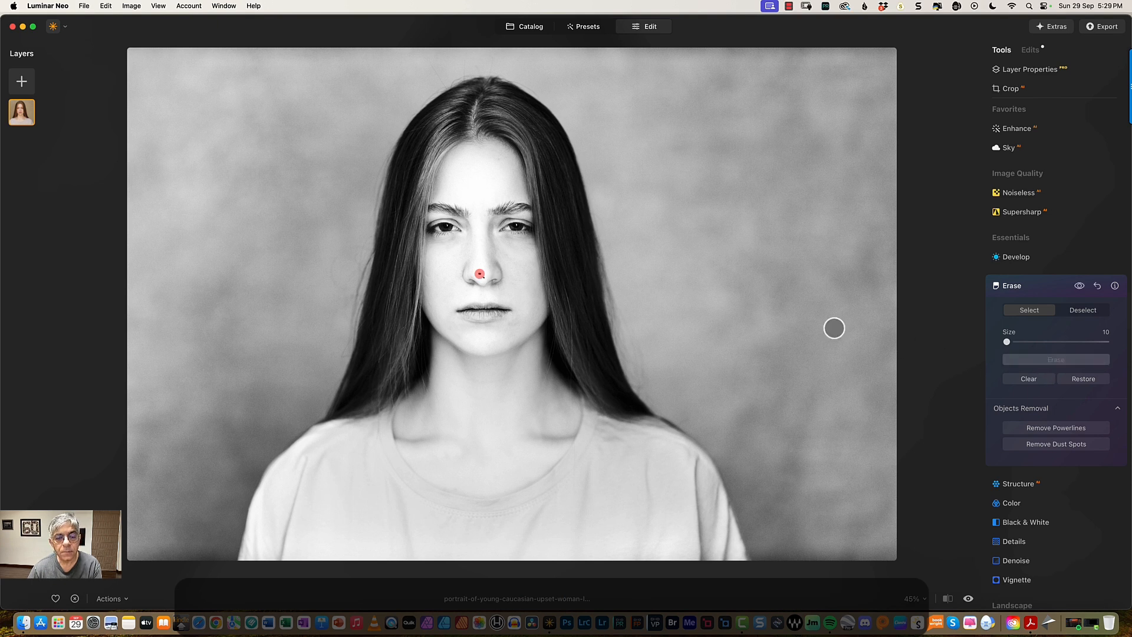
{"action": "left_click", "coordinate": [484, 277]}
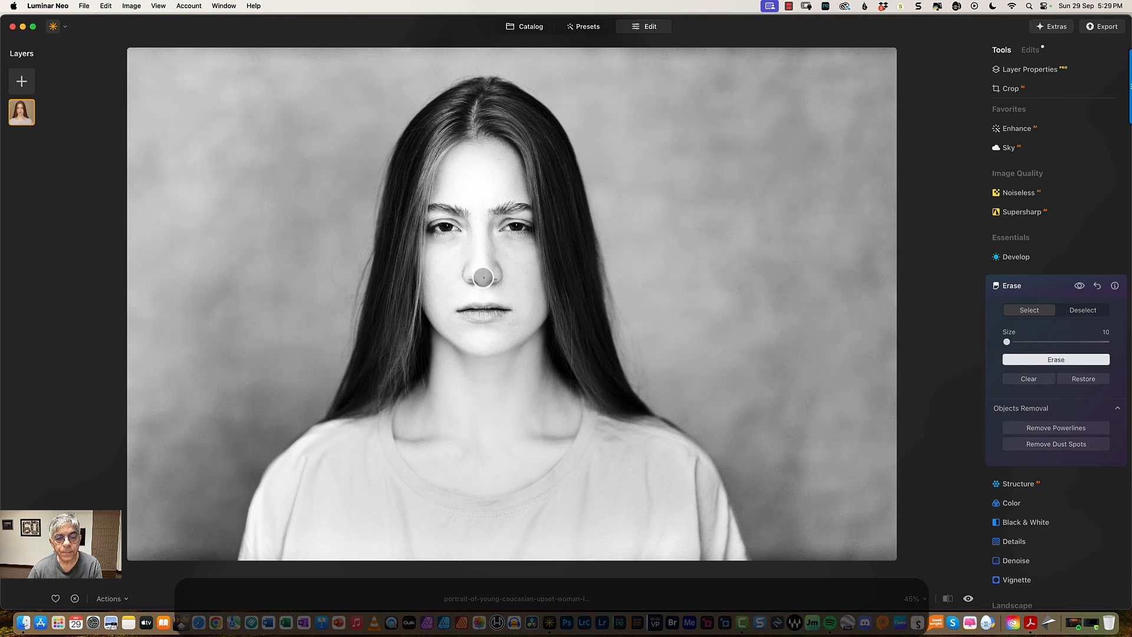
{"action": "left_click", "coordinate": [1042, 360]}
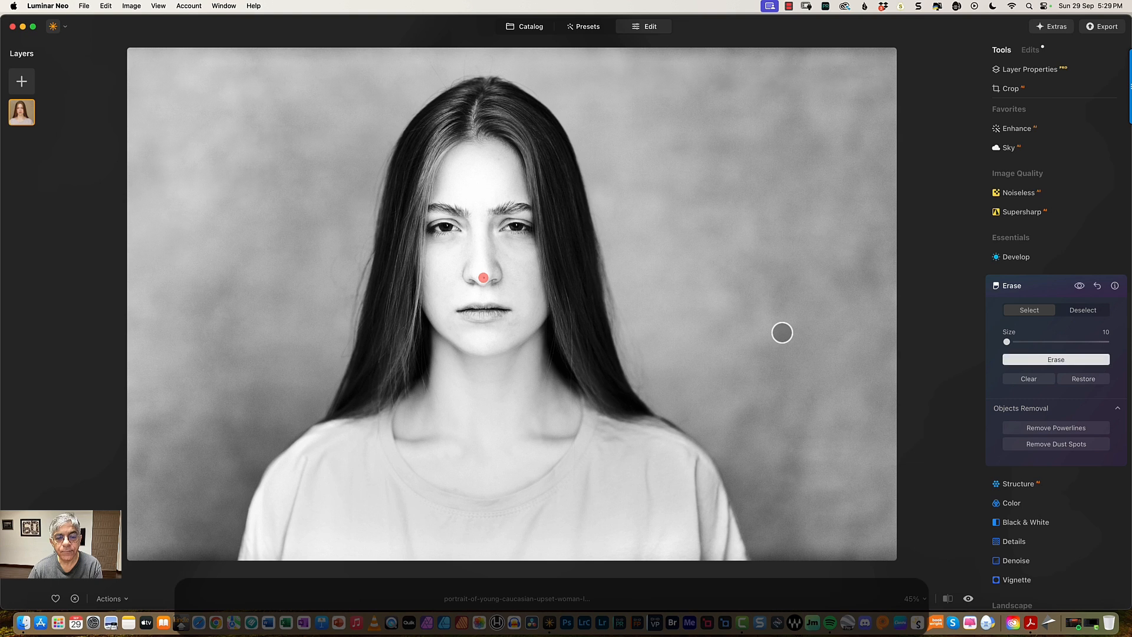
{"action": "left_click", "coordinate": [483, 282]}
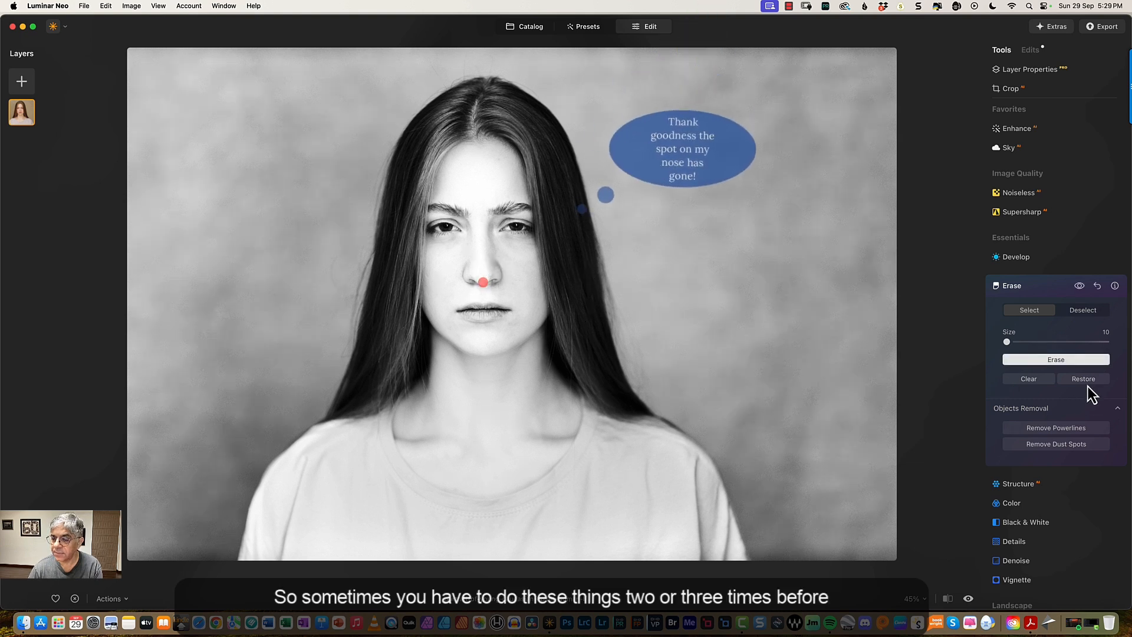
{"action": "left_click", "coordinate": [1042, 384]}
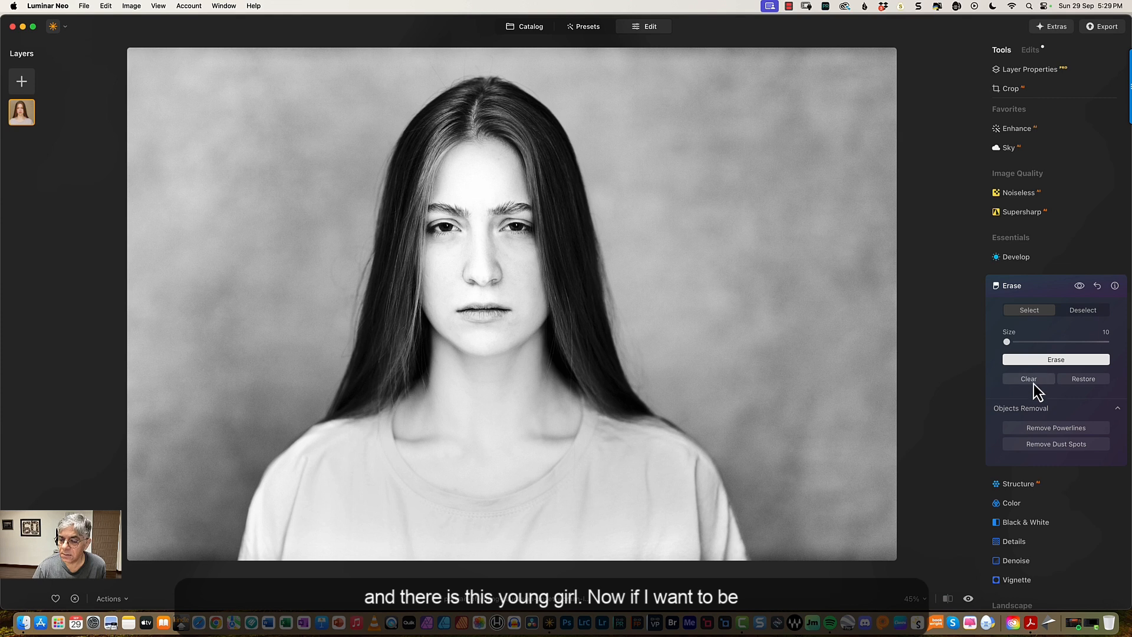
Add the second Light Leaks overlay as a new layer above the portrait, keeping its blend mode at Screen.
{"action": "left_click", "coordinate": [22, 80]}
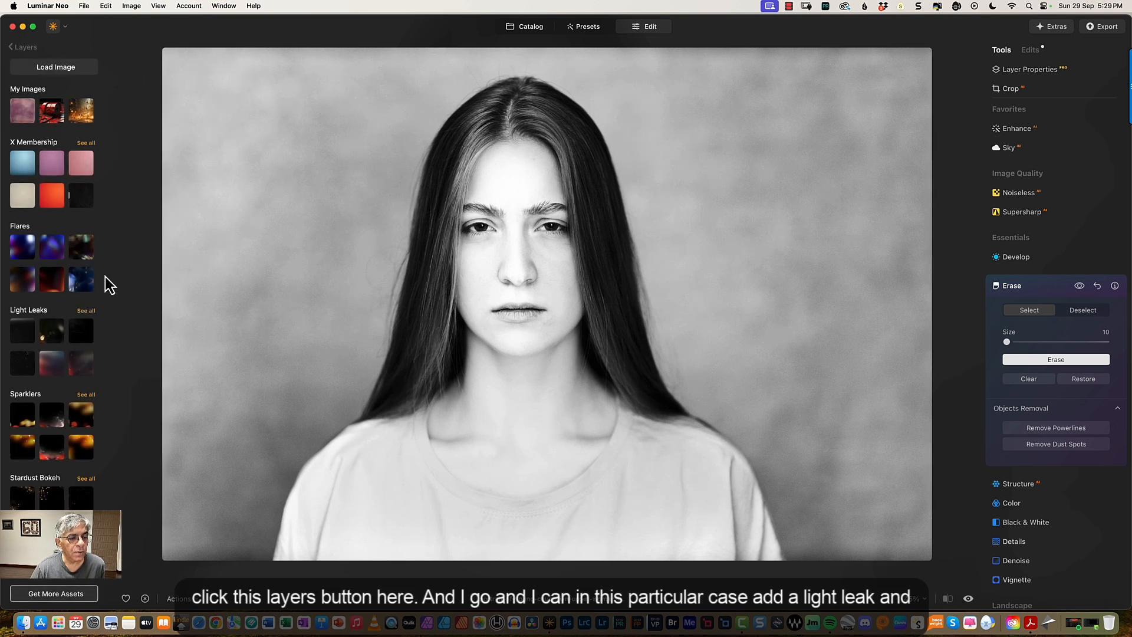
{"action": "left_click", "coordinate": [51, 341]}
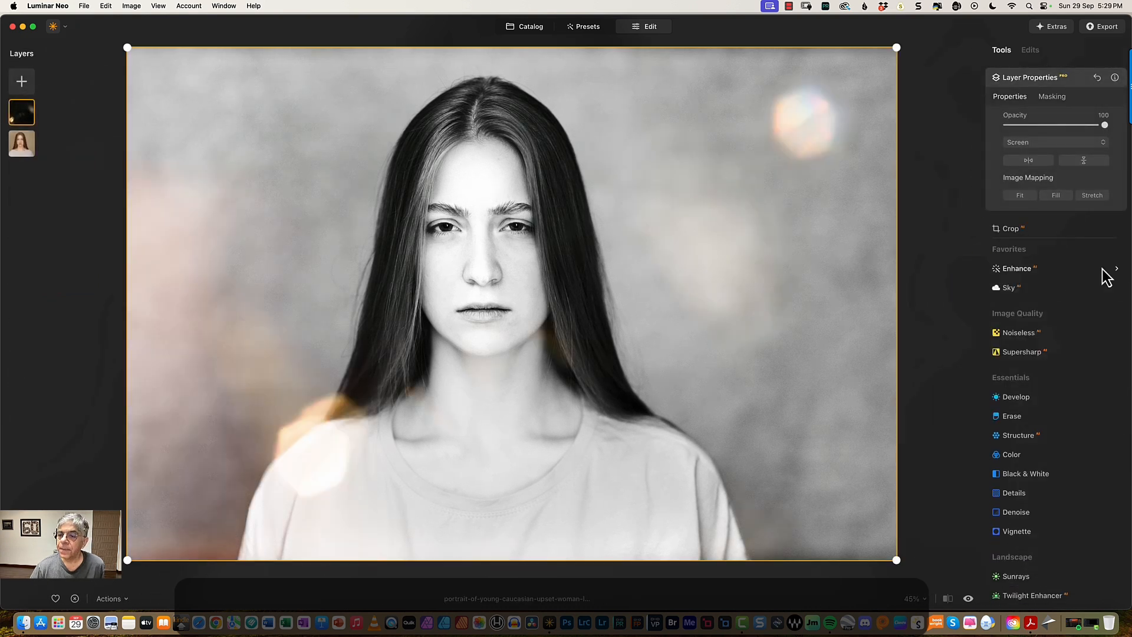
{"action": "left_click", "coordinate": [1053, 146]}
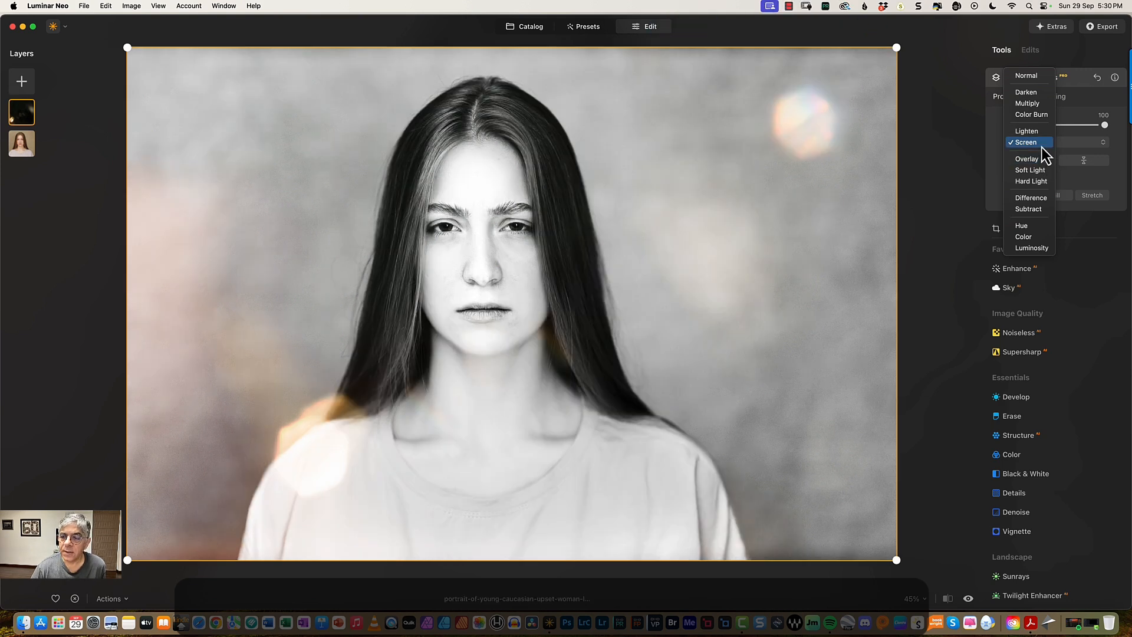
{"action": "left_click", "coordinate": [1042, 145]}
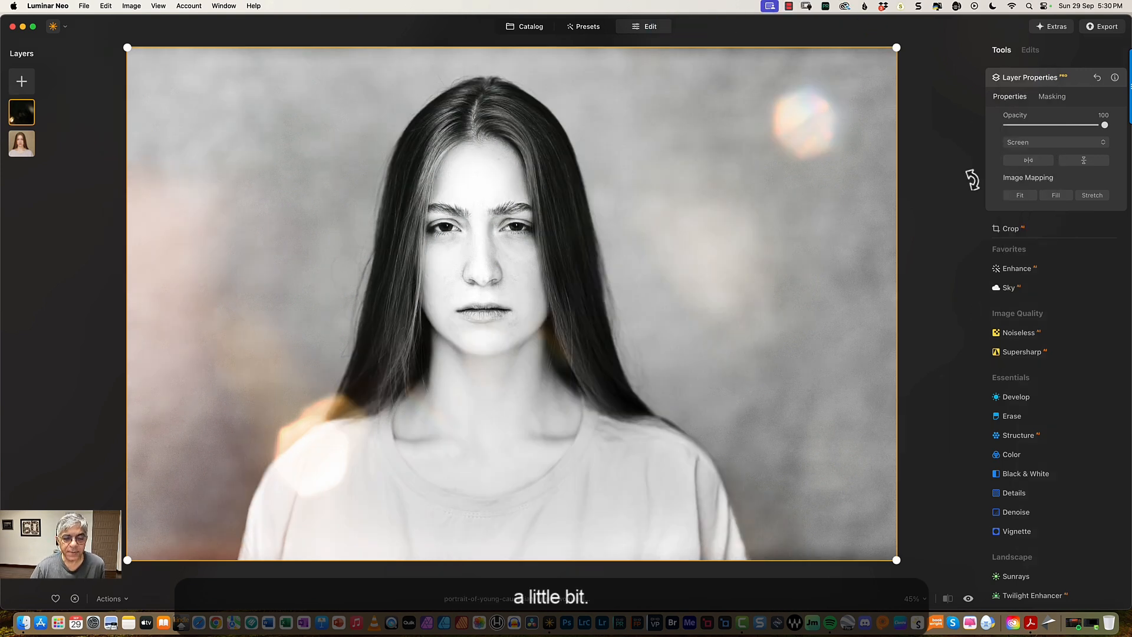
Compare the finished portrait with its unedited version several times and return to the catalog.
{"action": "left_click", "coordinate": [970, 600]}
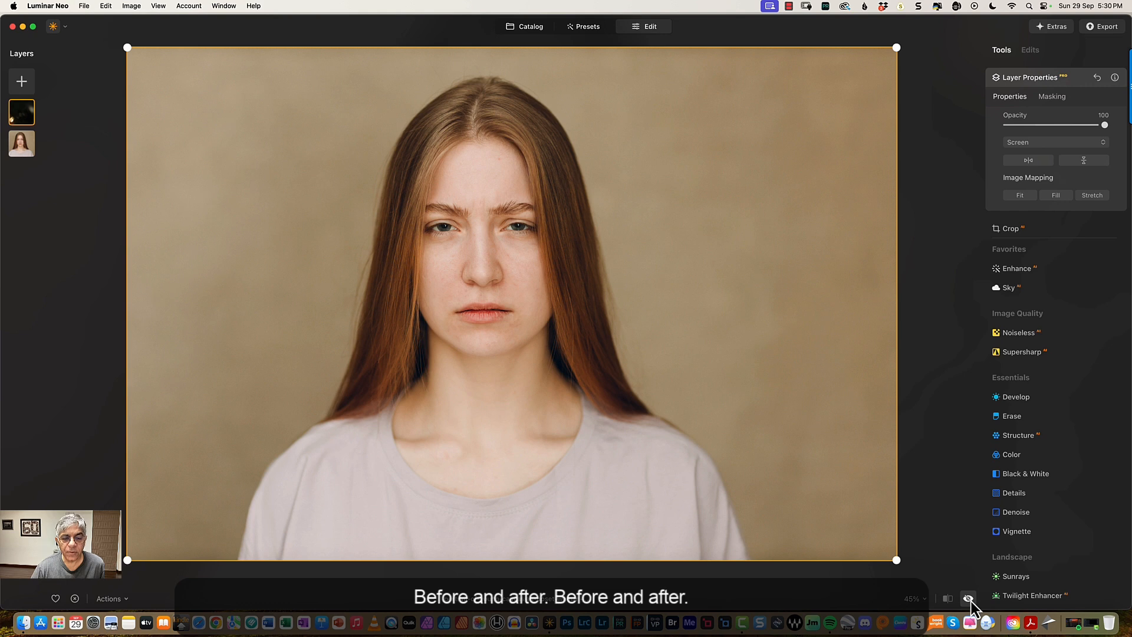
{"action": "left_click", "coordinate": [971, 600]}
{"action": "left_click", "coordinate": [971, 601]}
{"action": "left_click", "coordinate": [972, 600]}
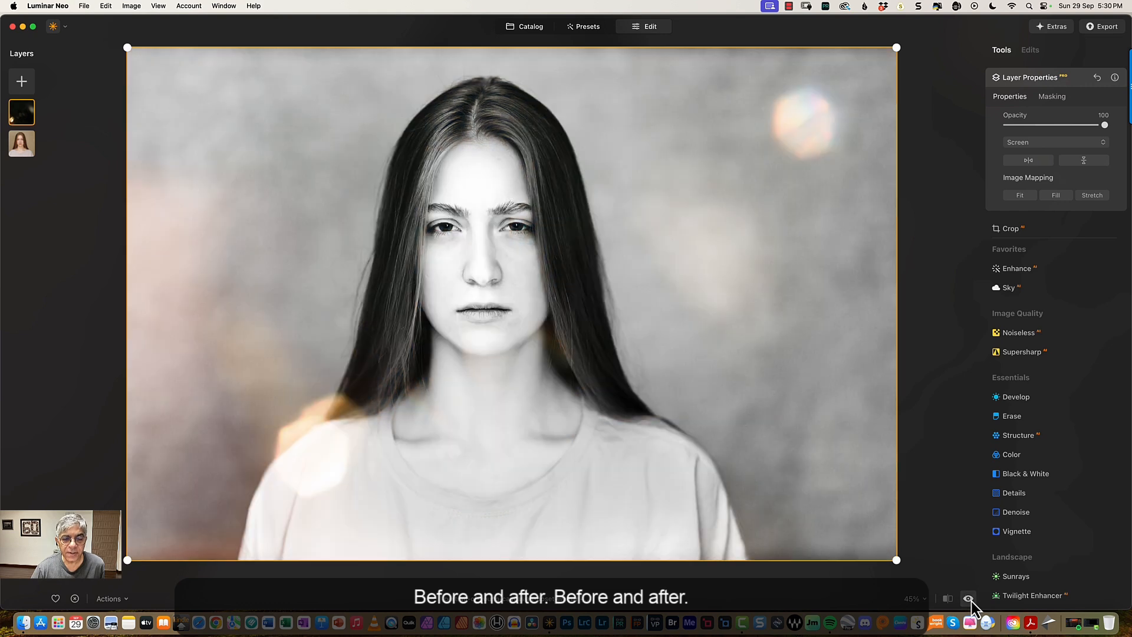
{"action": "left_click", "coordinate": [972, 600]}
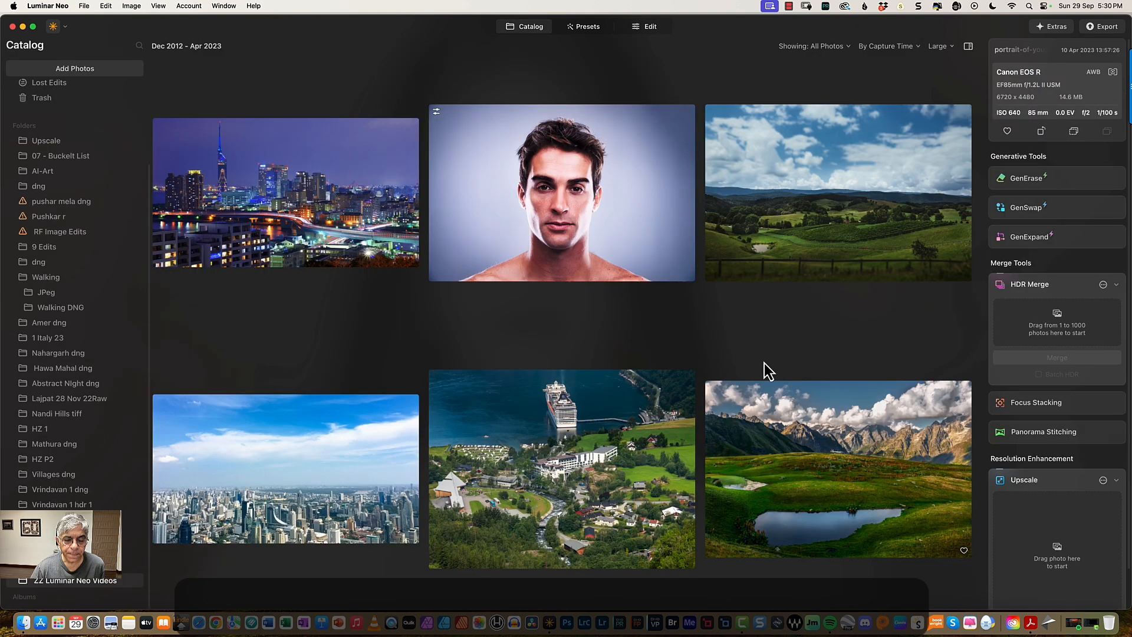
Review the two edited portraits among the catalog photos and open the export destinations.
{"action": "scroll", "coordinate": [646, 362], "scroll_direction": "down", "scroll_amount": 5}
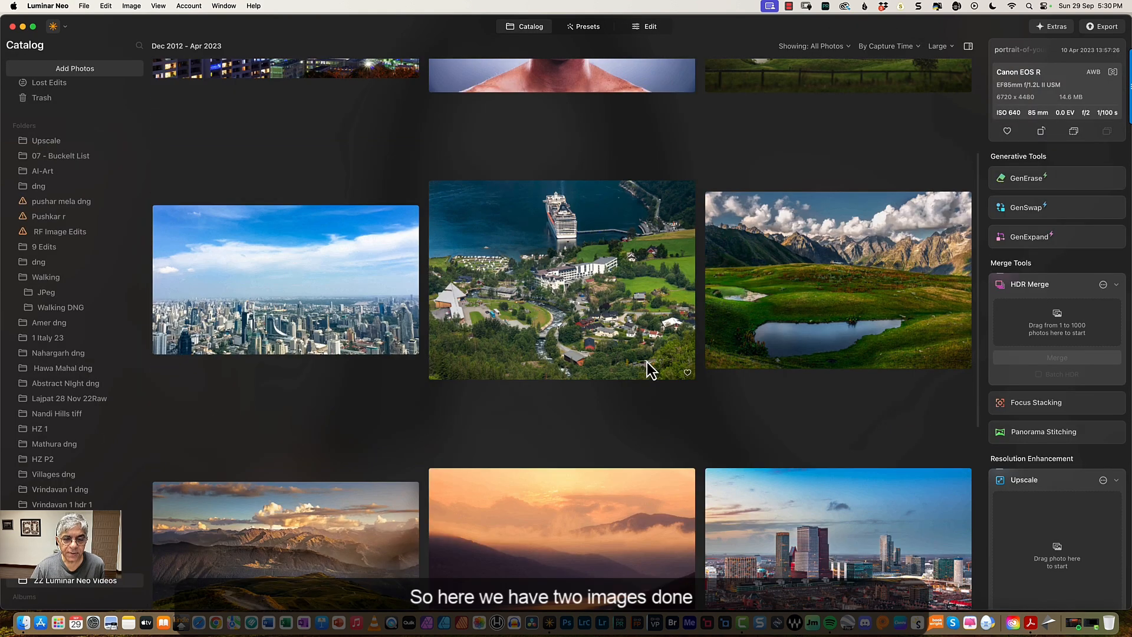
{"action": "scroll", "coordinate": [647, 369], "scroll_direction": "down", "scroll_amount": 3}
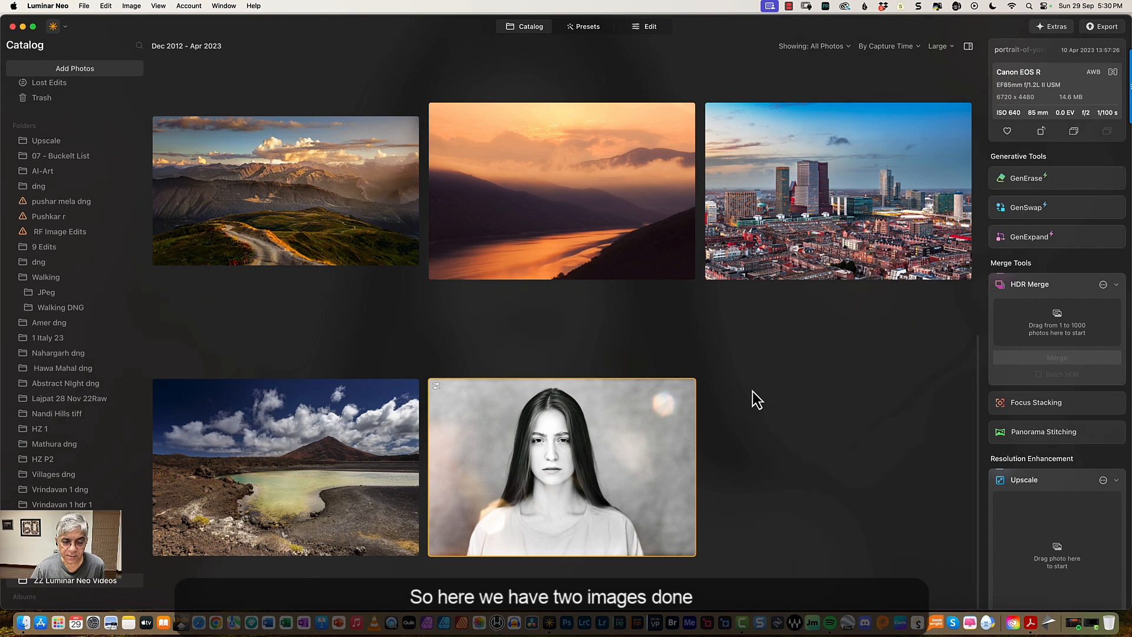
{"action": "scroll", "coordinate": [759, 384], "scroll_direction": "down", "scroll_amount": 5}
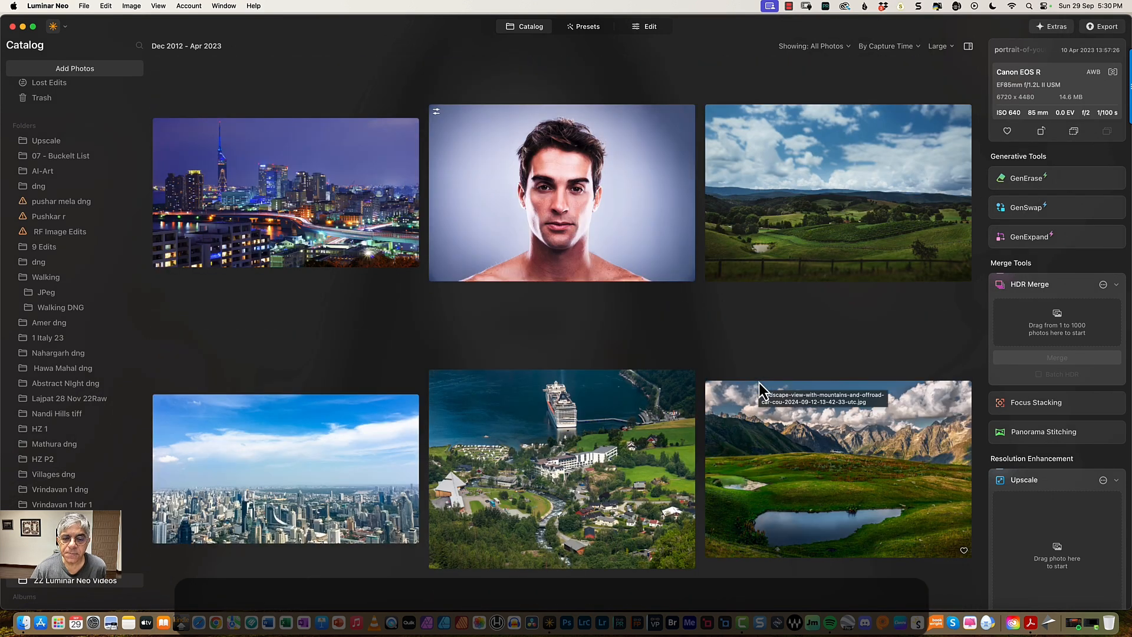
{"action": "scroll", "coordinate": [759, 383], "scroll_direction": "down", "scroll_amount": 6}
{"action": "scroll", "coordinate": [759, 382], "scroll_direction": "up", "scroll_amount": 6}
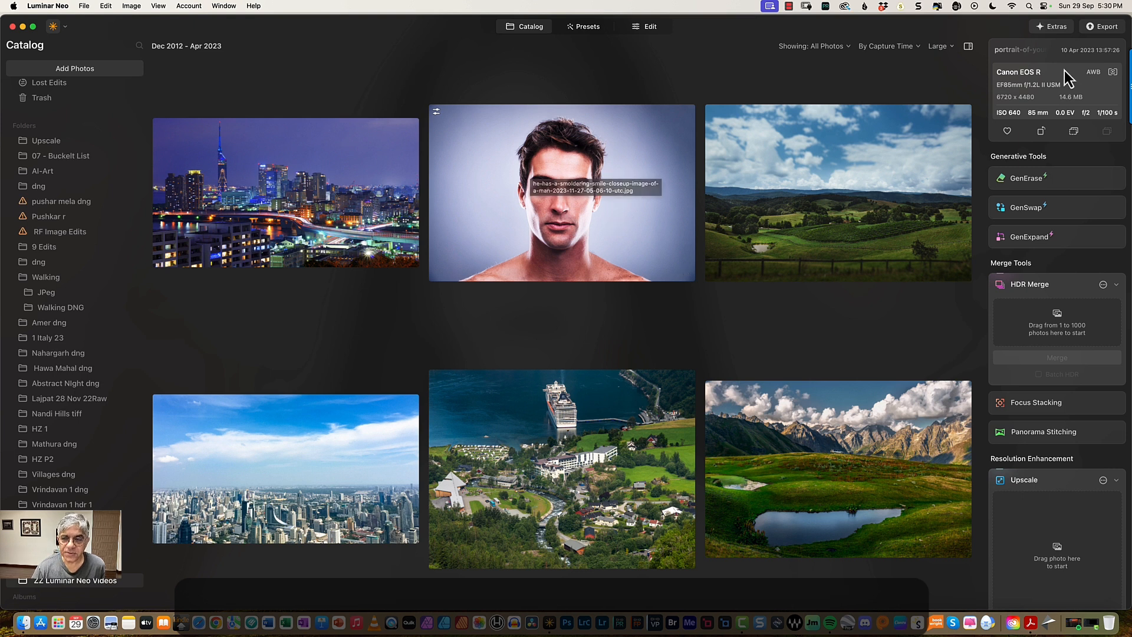
{"action": "left_click", "coordinate": [1106, 29]}
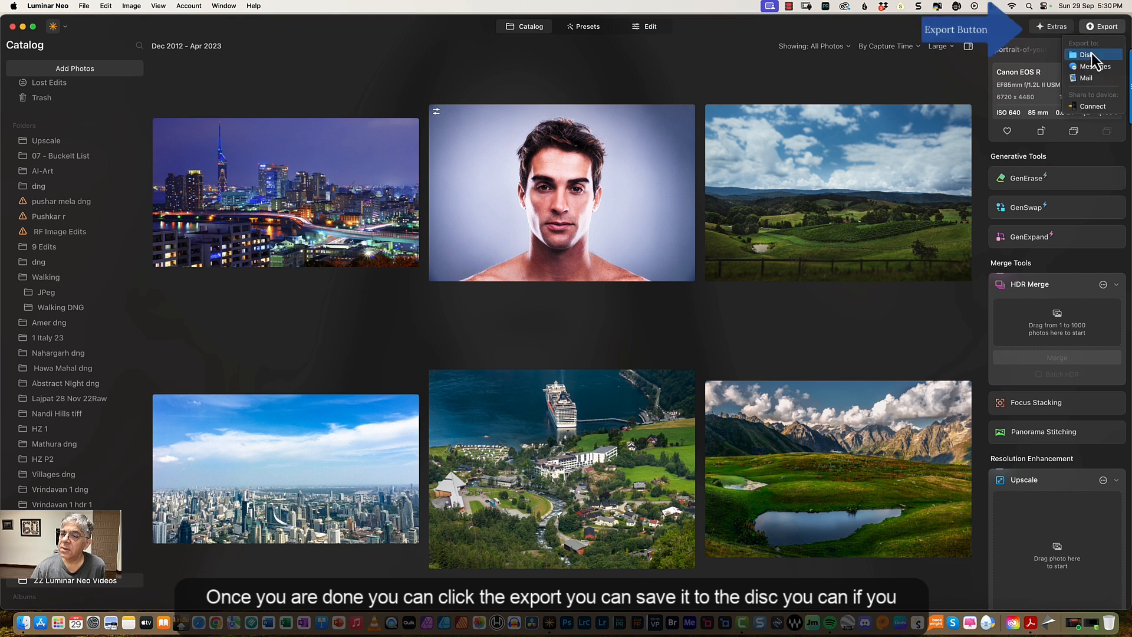